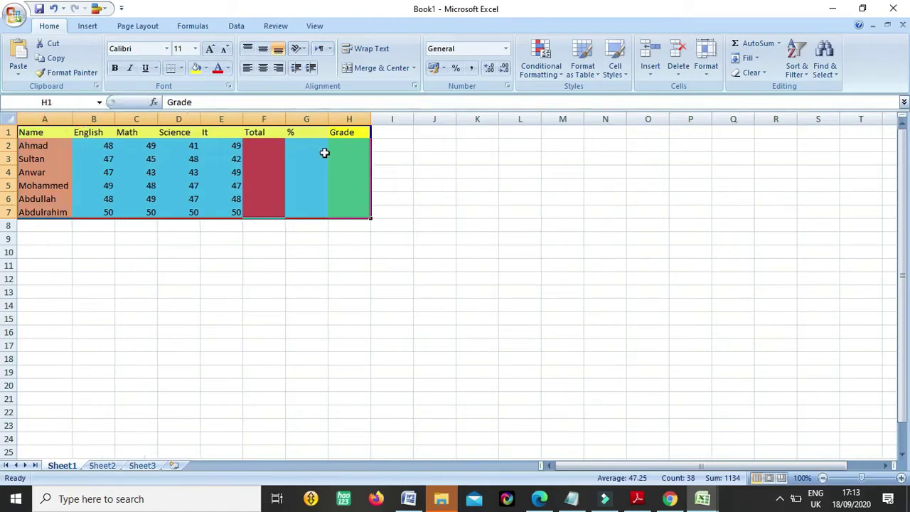
# Set the header cells A1:H1 to font size 14 and centre their text horizontally and vertically
pyautogui.click(349, 133)
pyautogui.moveTo(366, 132); pyautogui.dragTo(41, 132)
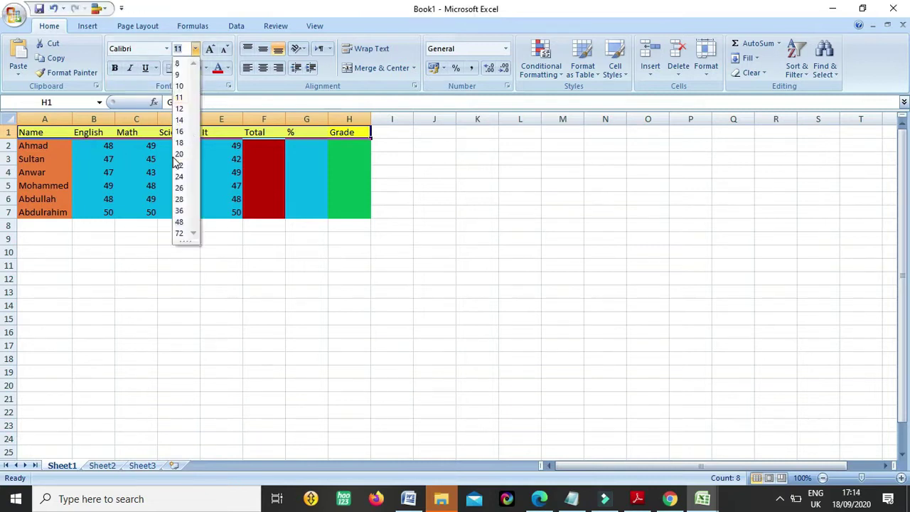
pyautogui.click(182, 155)
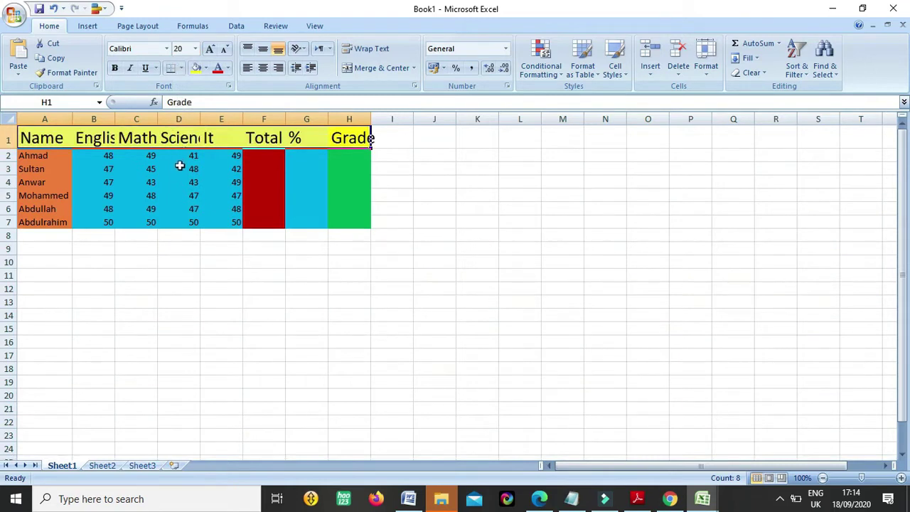
pyautogui.hotkey('ctrl', 'z')
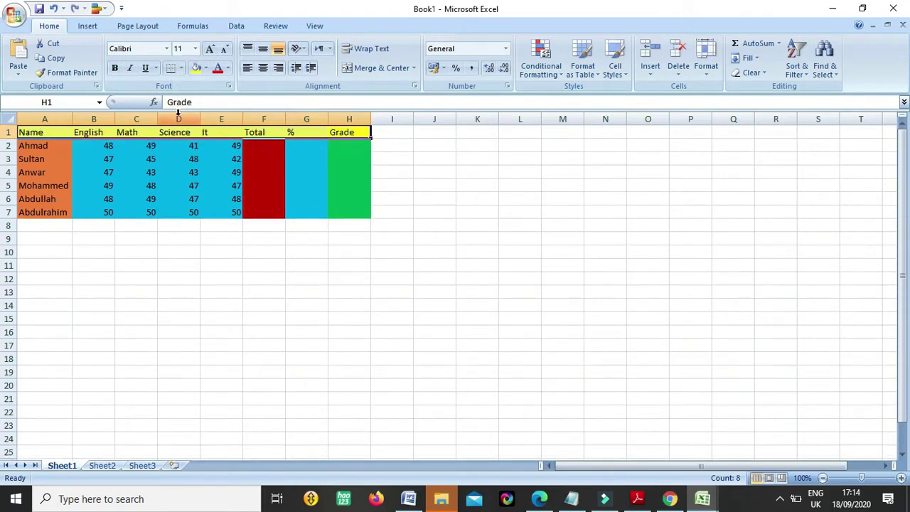
pyautogui.click(195, 48)
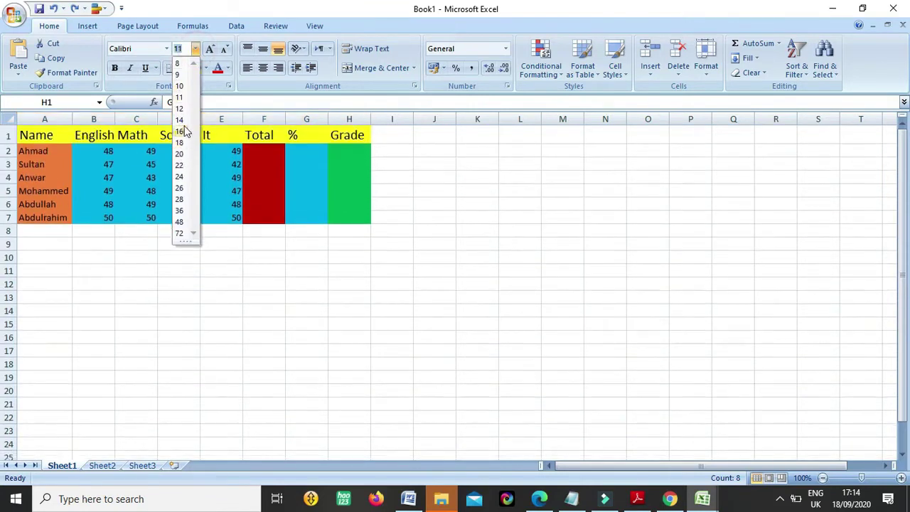
pyautogui.click(182, 120)
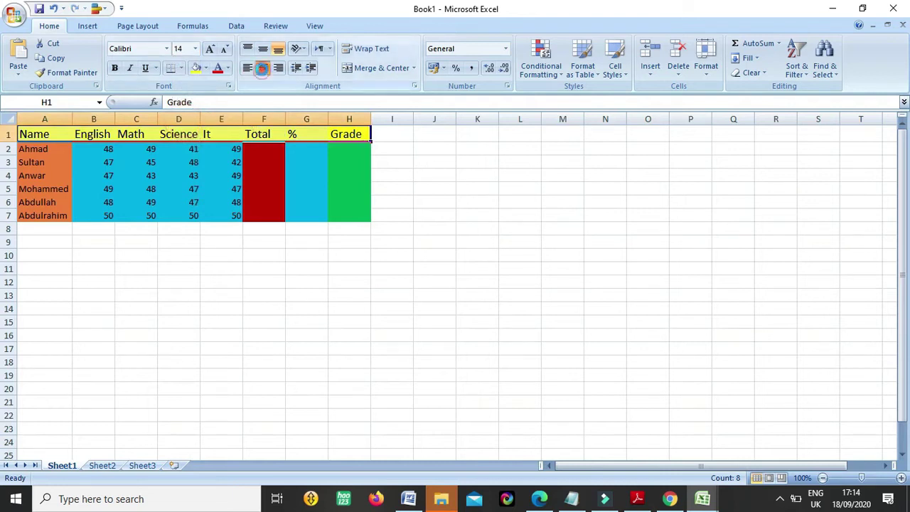
pyautogui.click(262, 68)
pyautogui.click(263, 48)
# Set the data cells A2:H7 to font size 14 and centre their contents horizontally
pyautogui.moveTo(345, 148); pyautogui.dragTo(29, 211)
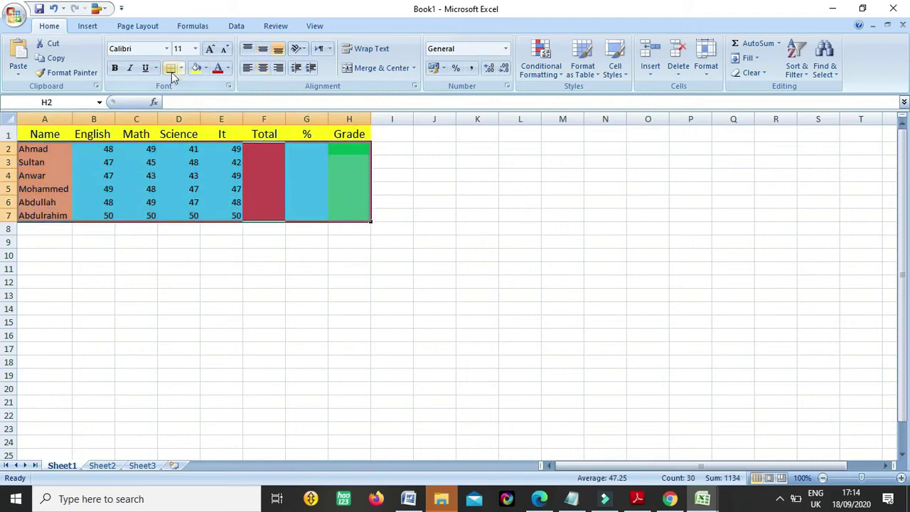
pyautogui.click(195, 48)
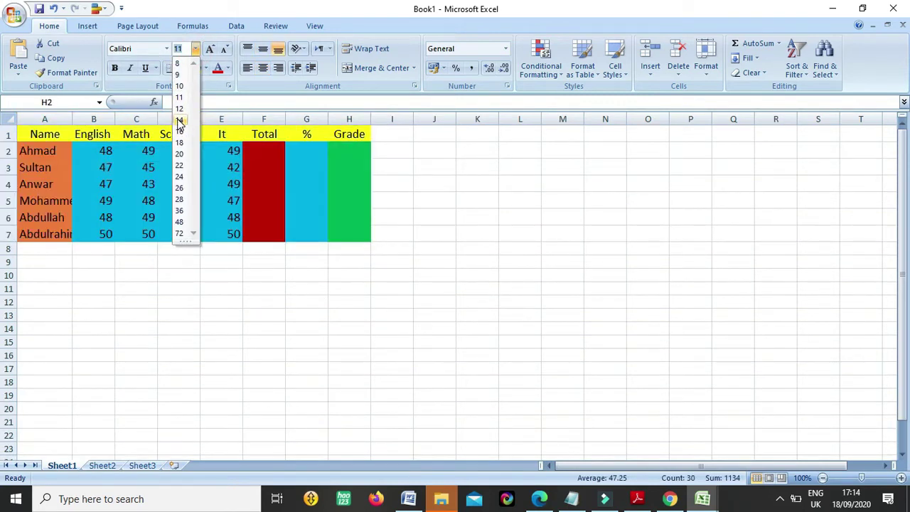
pyautogui.click(179, 121)
pyautogui.click(263, 68)
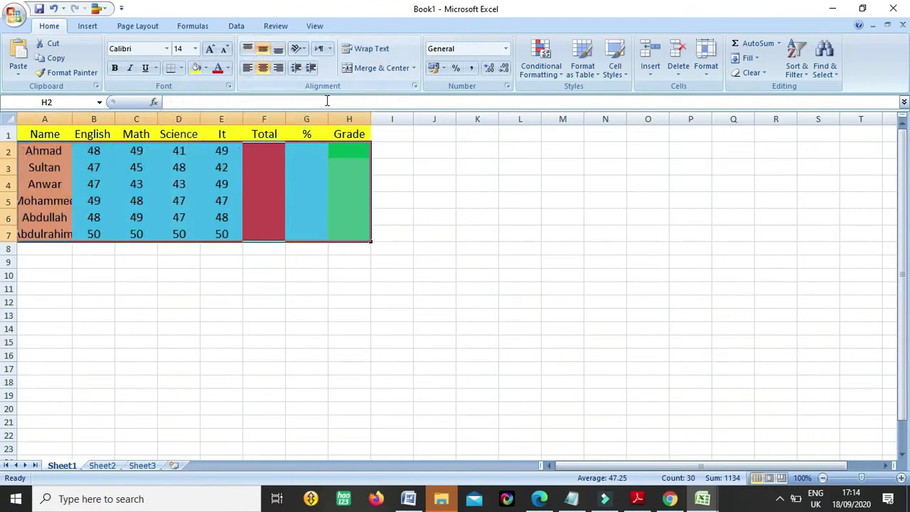
# Widen the Name column so that the longest names fit inside their cells
pyautogui.click(265, 157)
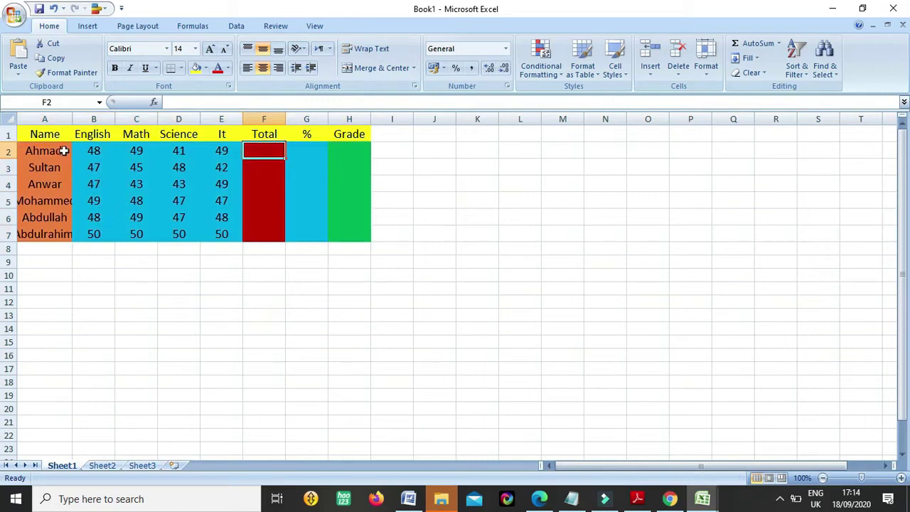
pyautogui.moveTo(56, 128); pyautogui.dragTo(25, 234)
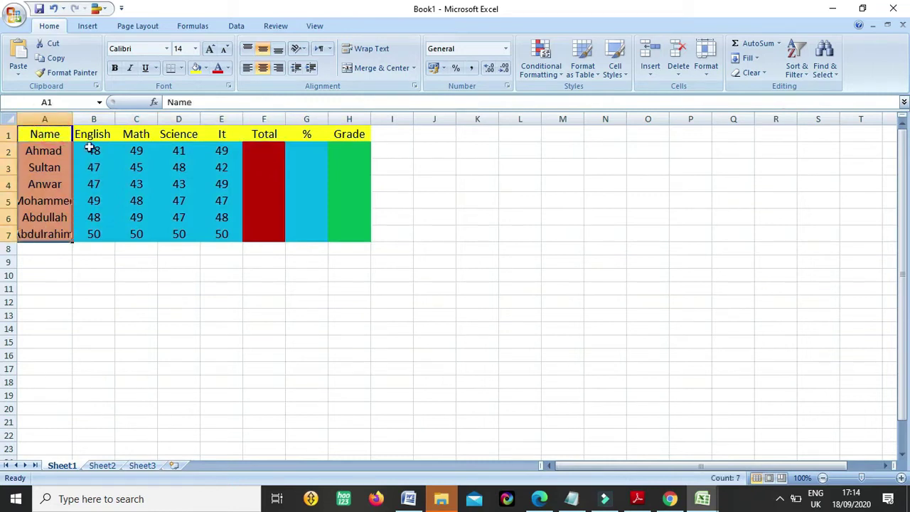
pyautogui.moveTo(72, 115); pyautogui.dragTo(83, 115)
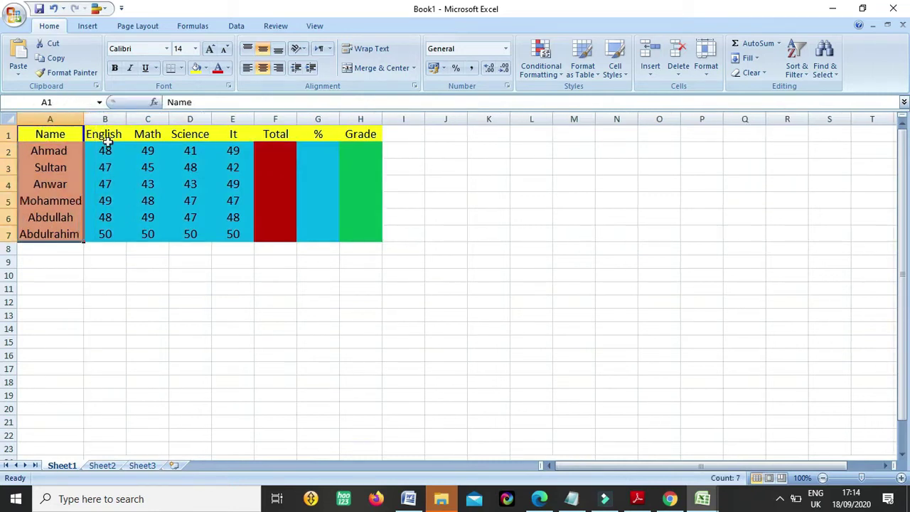
pyautogui.moveTo(105, 150); pyautogui.dragTo(238, 147)
pyautogui.click(270, 149)
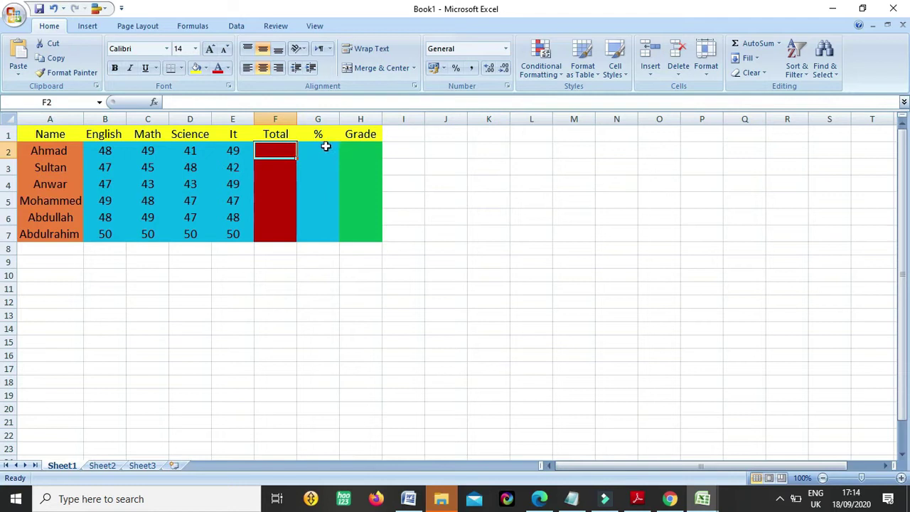
pyautogui.moveTo(235, 150); pyautogui.dragTo(116, 158)
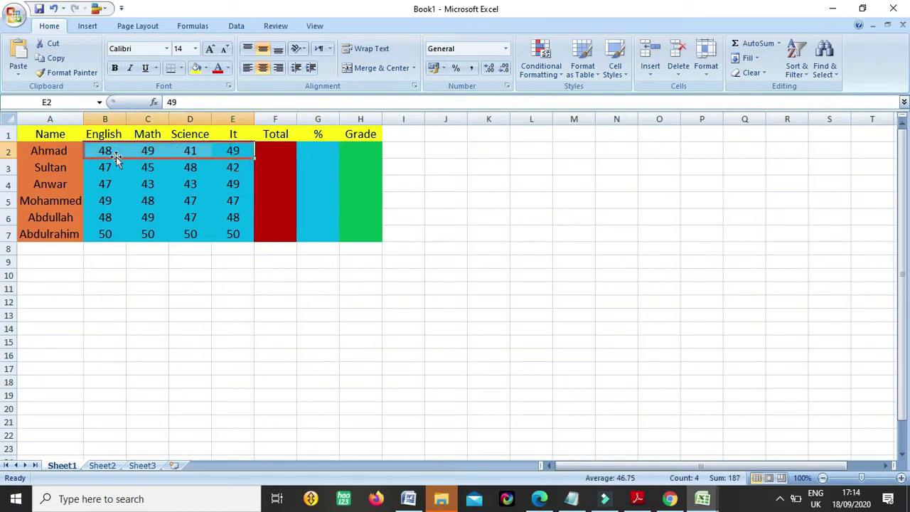
pyautogui.moveTo(243, 152); pyautogui.dragTo(115, 150)
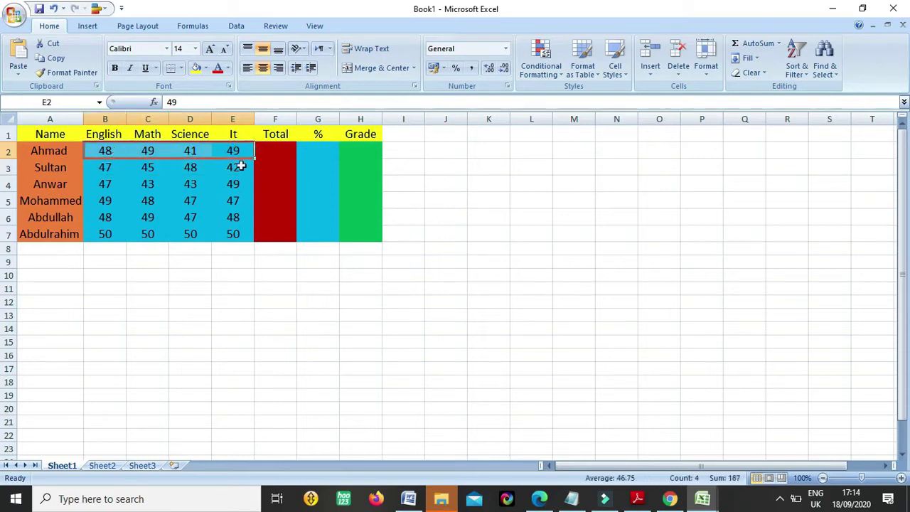
pyautogui.click(273, 148)
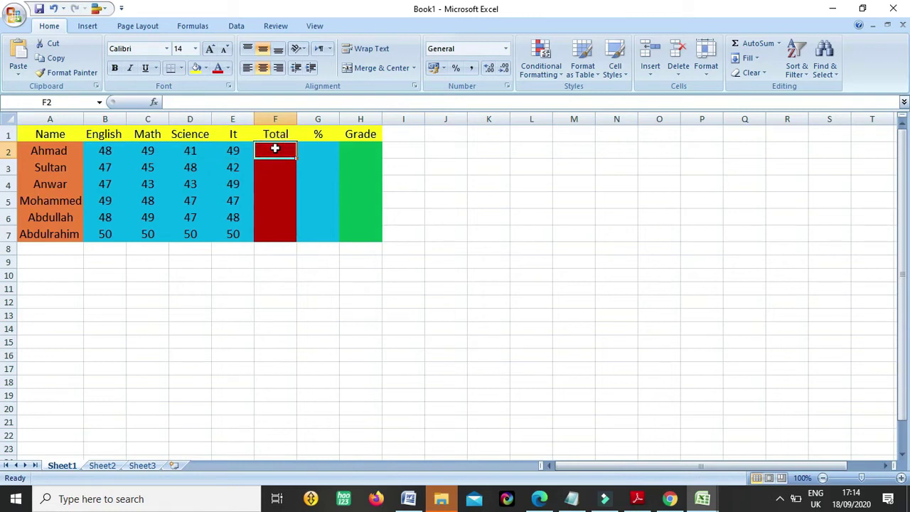
# Try AutoSum on B2:E2 with the total in F2 filled down to F7, and undo both the fill and the total
pyautogui.moveTo(93, 151); pyautogui.dragTo(268, 151)
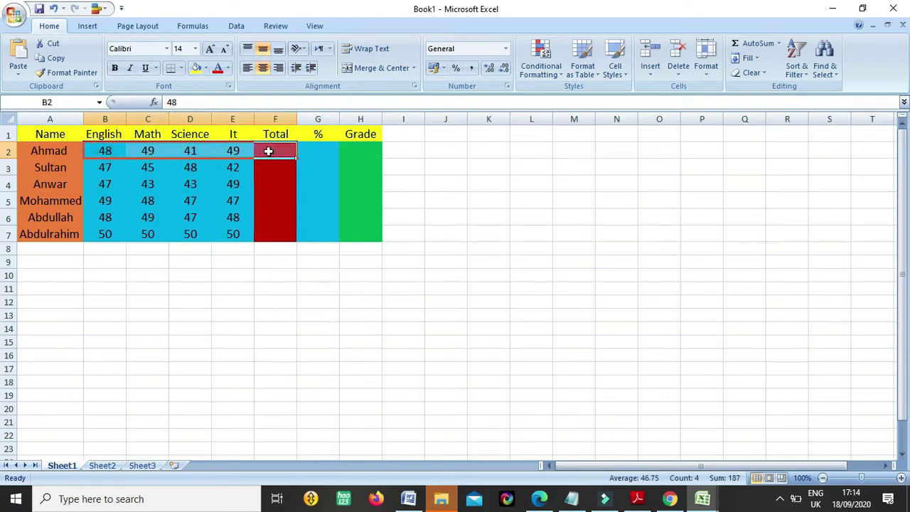
pyautogui.click(750, 46)
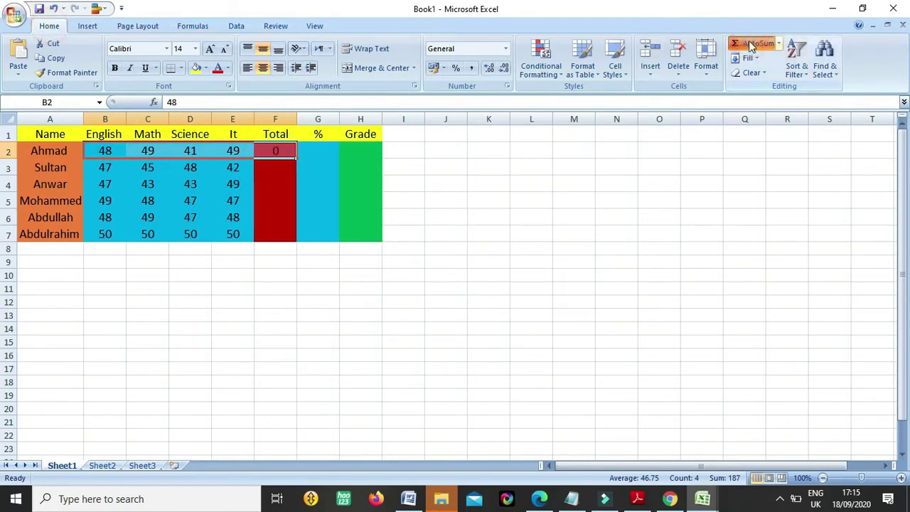
pyautogui.click(278, 150)
pyautogui.moveTo(298, 155); pyautogui.dragTo(263, 244)
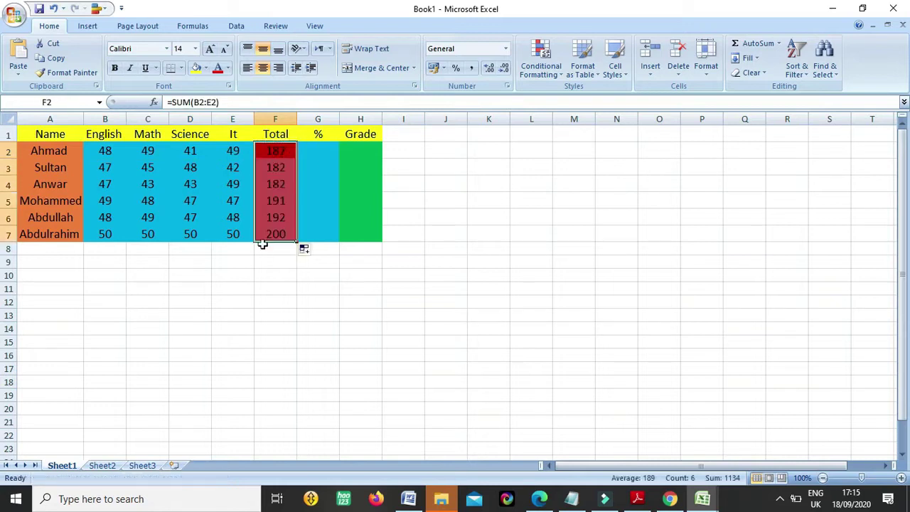
pyautogui.hotkey('ctrl', 'z')
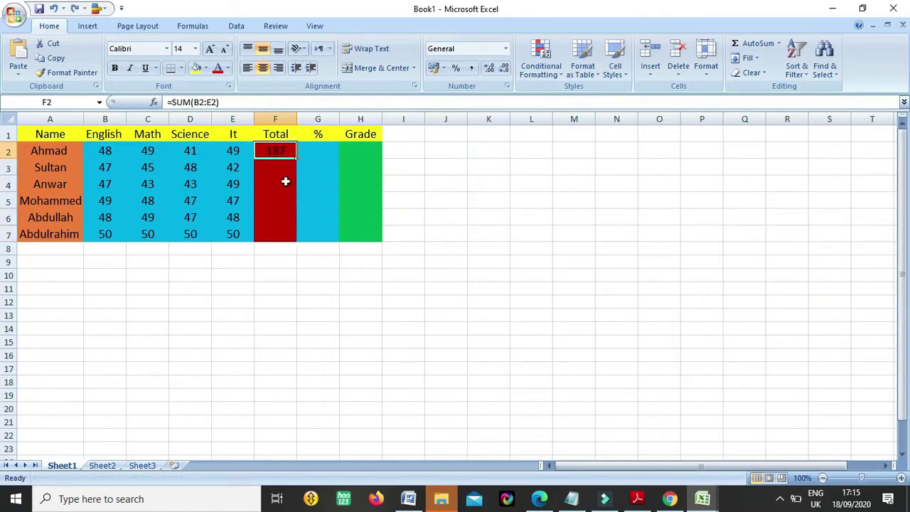
pyautogui.hotkey('ctrl', 'z')
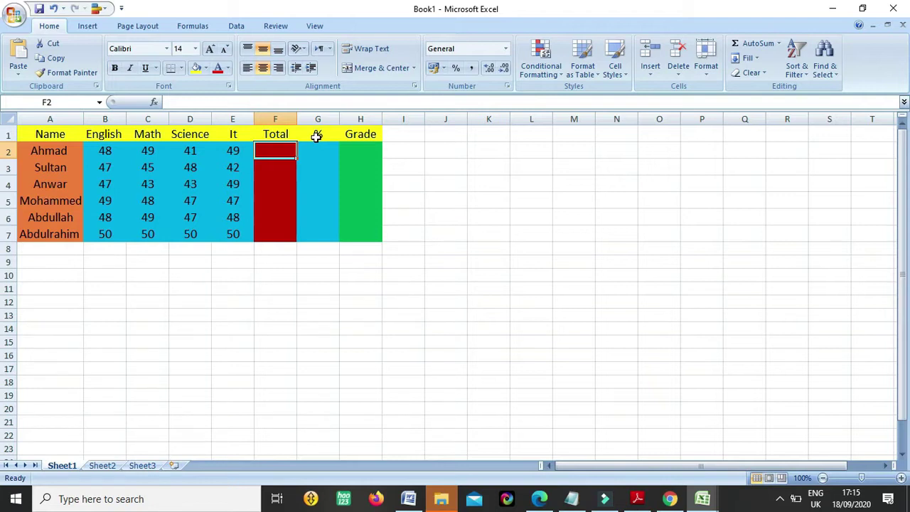
# Try to enter a SUM formula in F2, pointing it at column B, row 2 and cell B2 as ranges
pyautogui.write('=s')
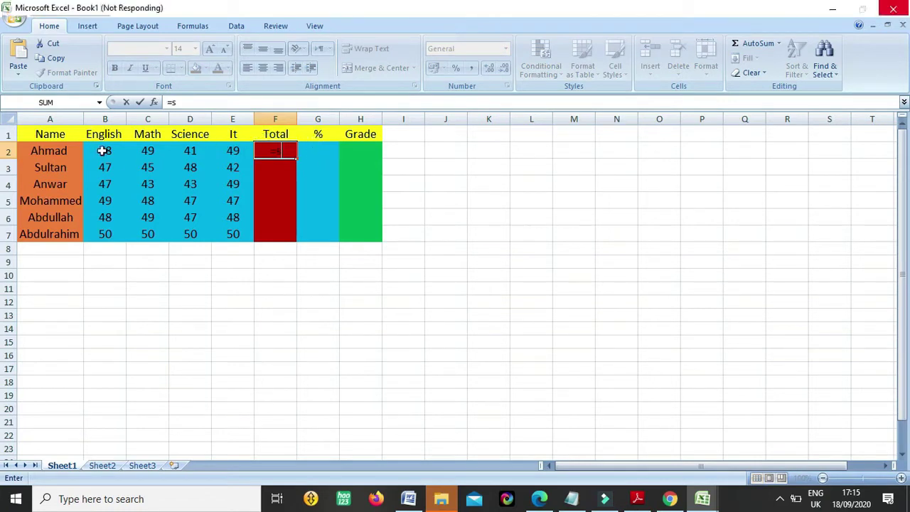
pyautogui.write('um')
pyautogui.click(286, 146)
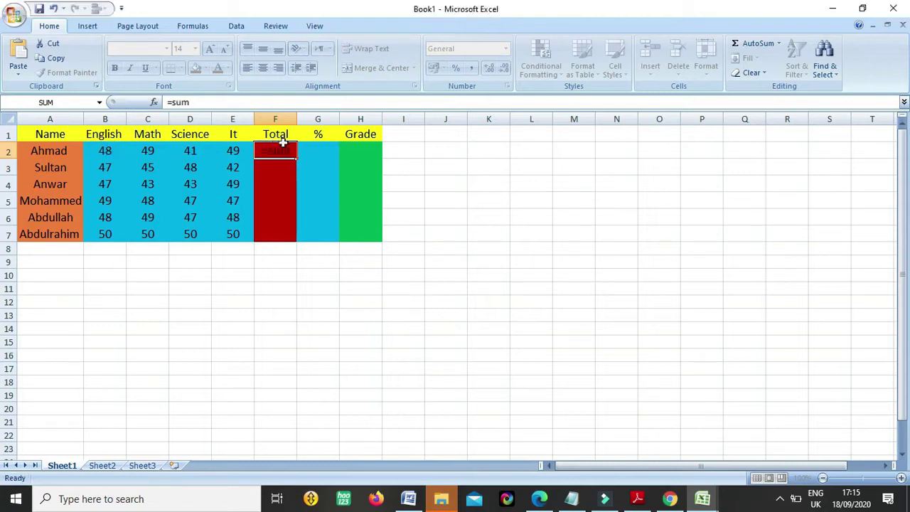
pyautogui.click(200, 102)
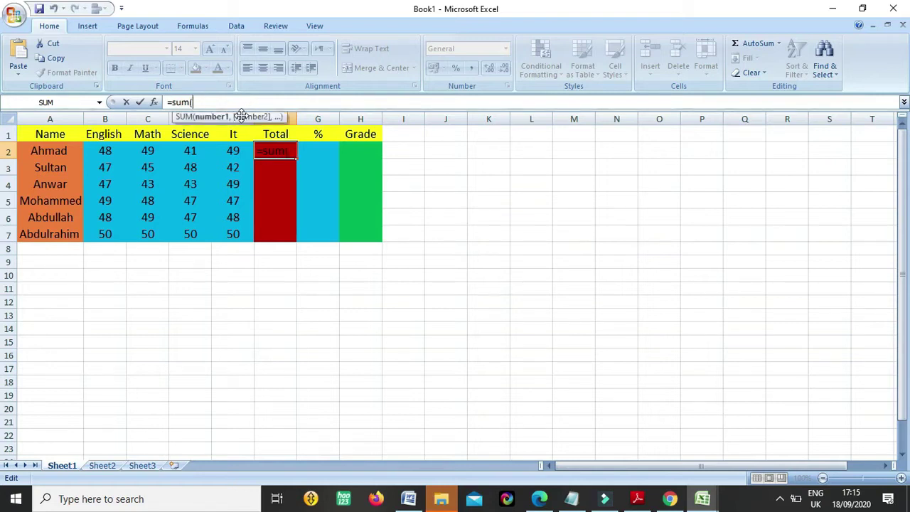
pyautogui.click(116, 119)
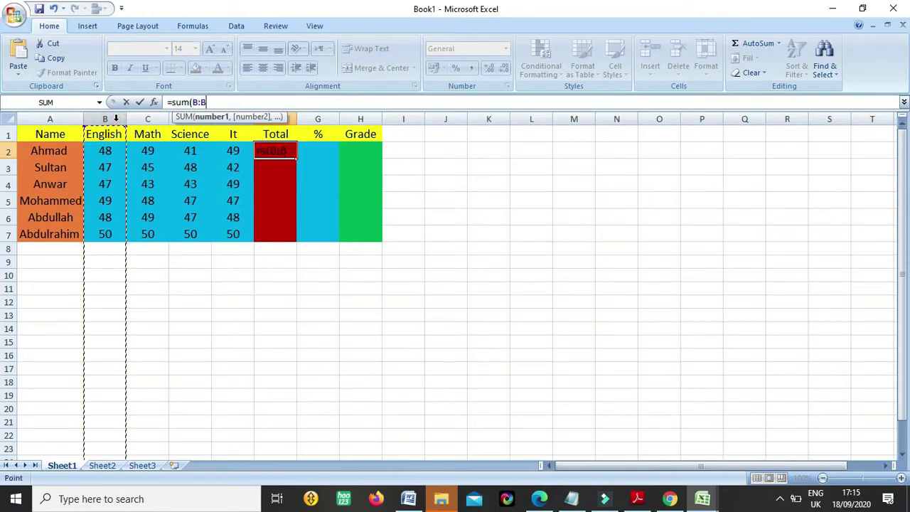
pyautogui.click(9, 150)
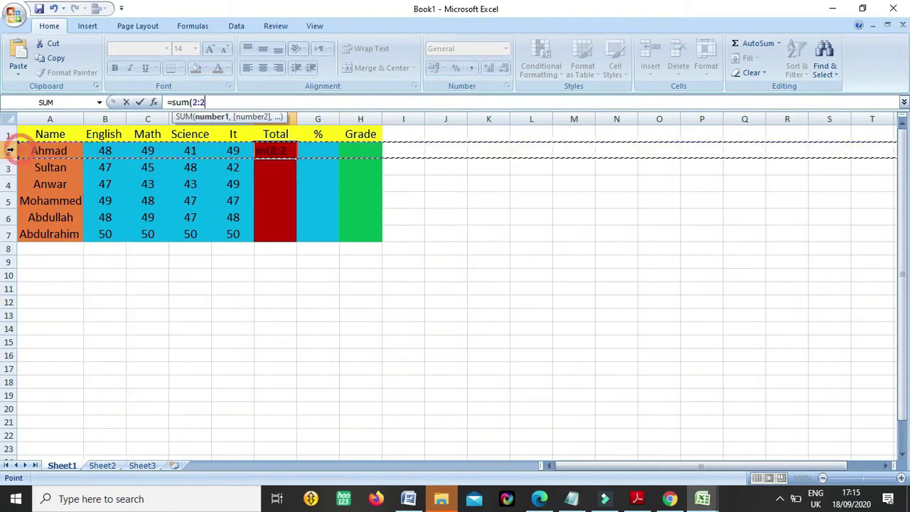
pyautogui.click(108, 150)
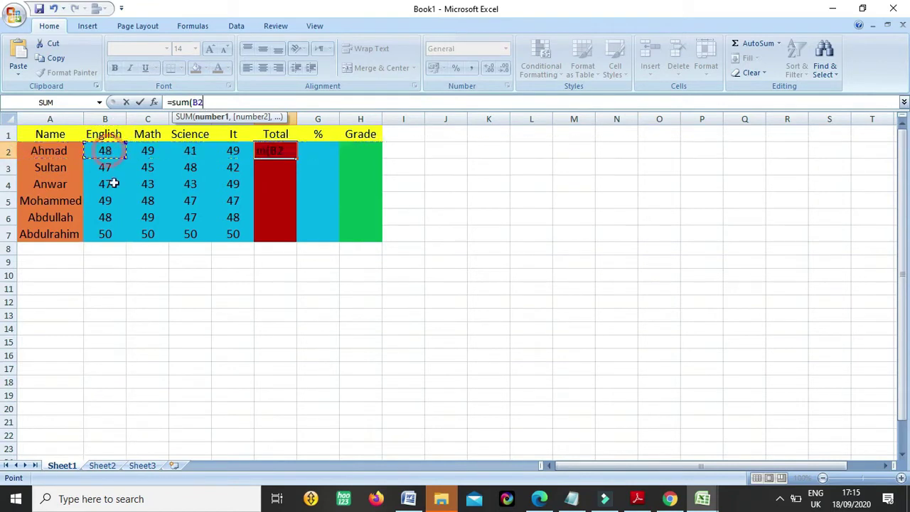
pyautogui.click(147, 215)
pyautogui.click(160, 270)
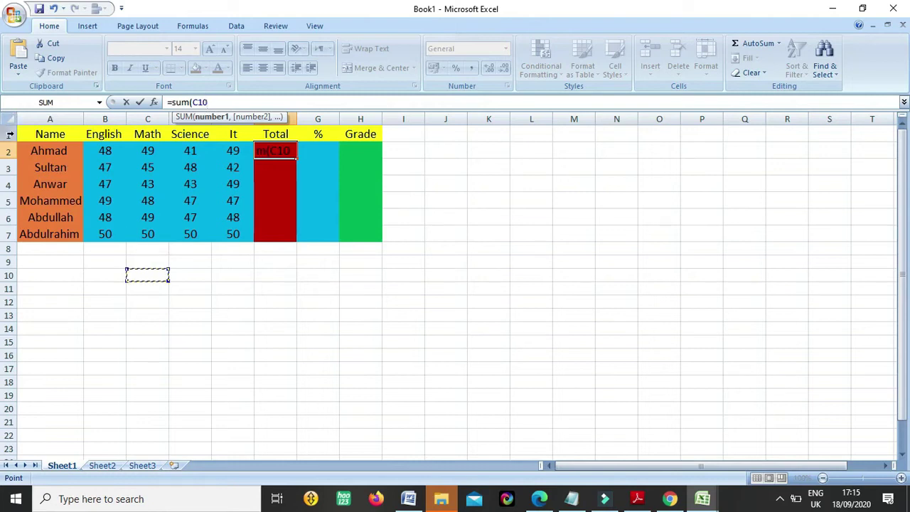
pyautogui.press('Escape')
# Highlight columns B to E and rows 2 to 15 to examine the column letters and row numbers
pyautogui.click(96, 128)
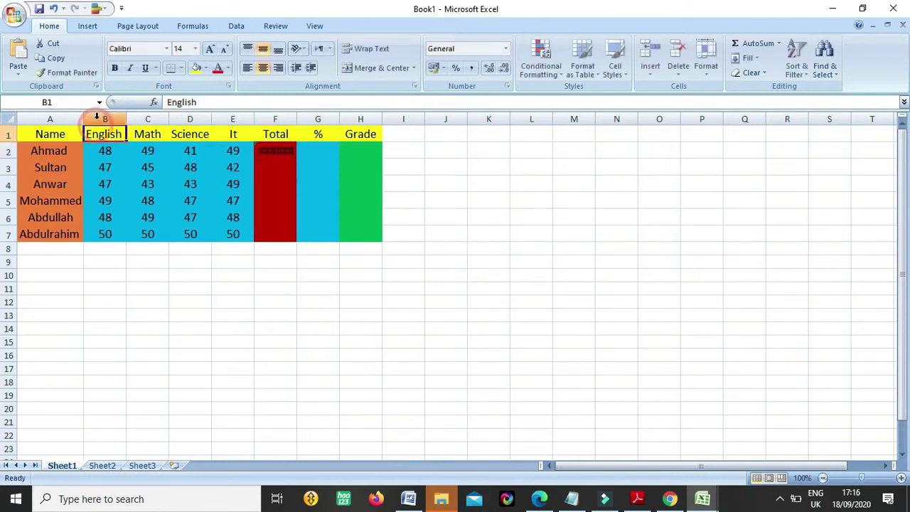
pyautogui.click(97, 118)
pyautogui.moveTo(97, 116); pyautogui.dragTo(233, 118)
pyautogui.moveTo(7, 150); pyautogui.dragTo(8, 342)
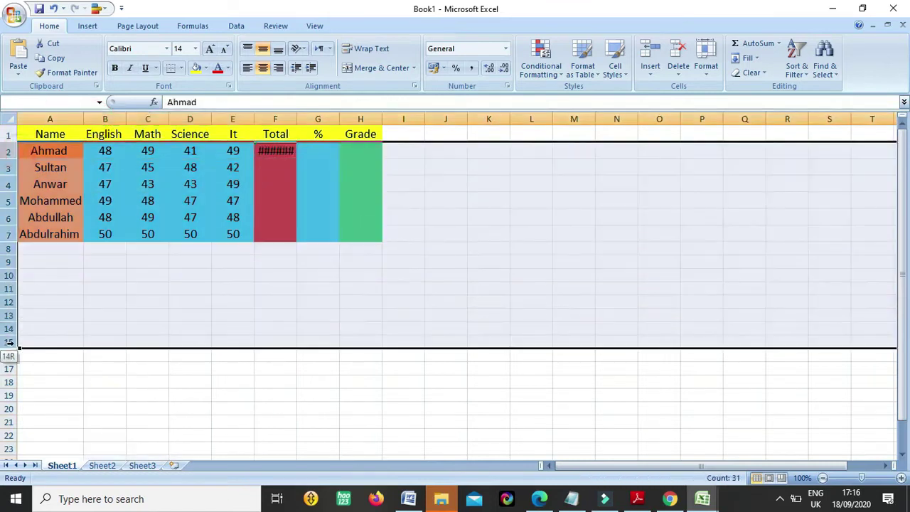
# Examine the cell references in the Name Box for F2, F12, B12 and the first student's marks in B2:E2
pyautogui.click(277, 149)
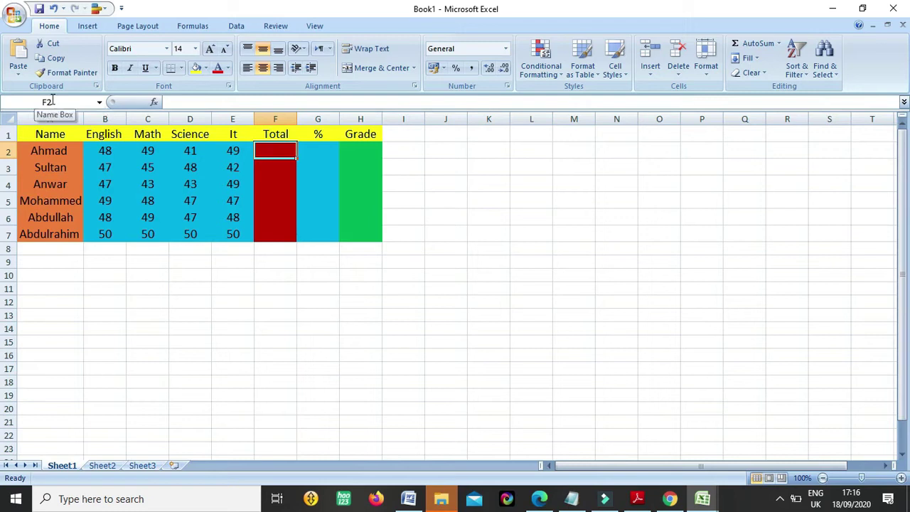
pyautogui.click(32, 104)
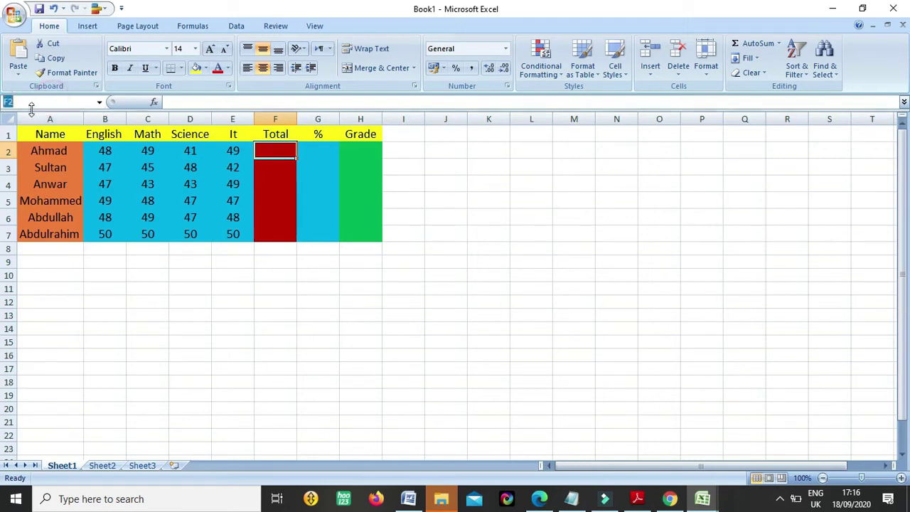
pyautogui.click(267, 303)
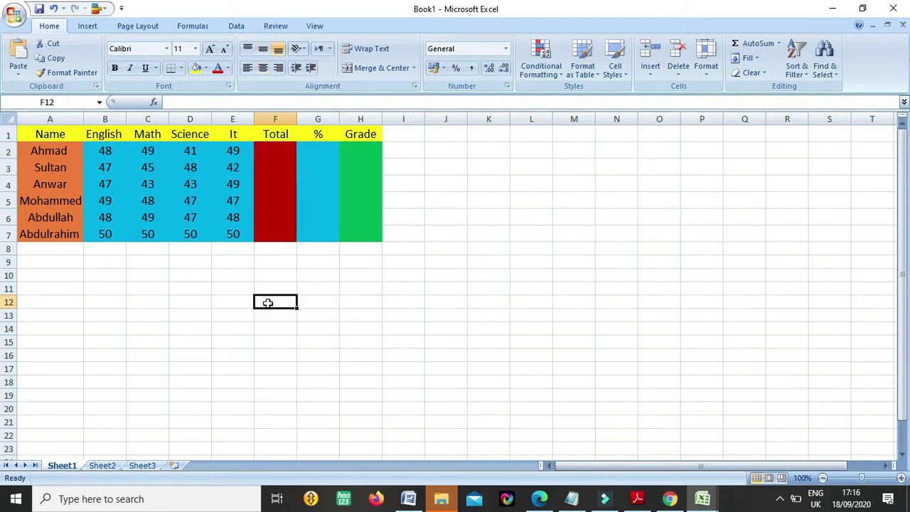
pyautogui.click(206, 301)
pyautogui.click(87, 303)
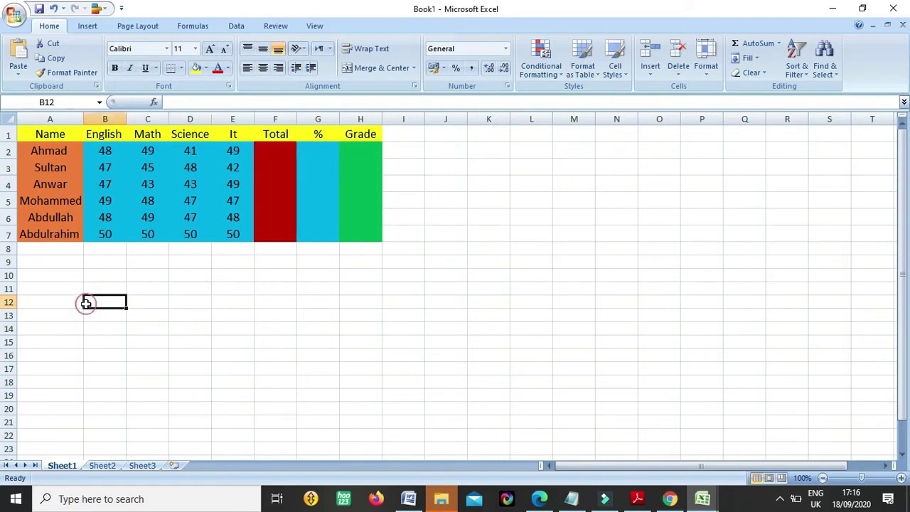
pyautogui.click(272, 147)
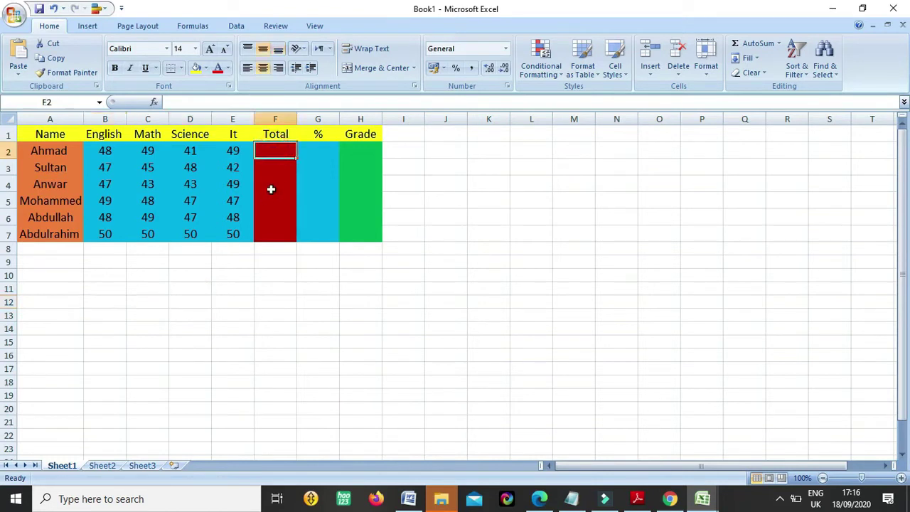
pyautogui.moveTo(112, 150); pyautogui.dragTo(238, 149)
pyautogui.click(107, 149)
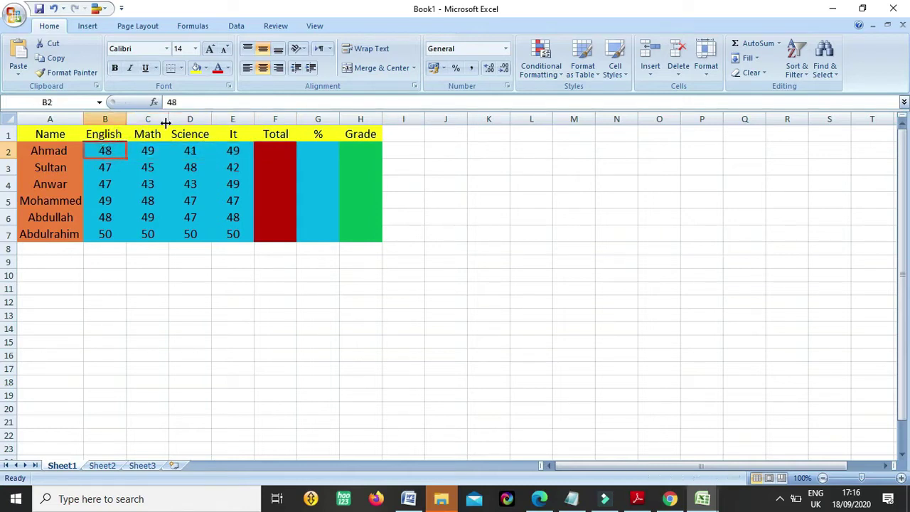
# Examine the cell references of the first student's Math, Science and It marks
pyautogui.click(149, 155)
pyautogui.click(189, 158)
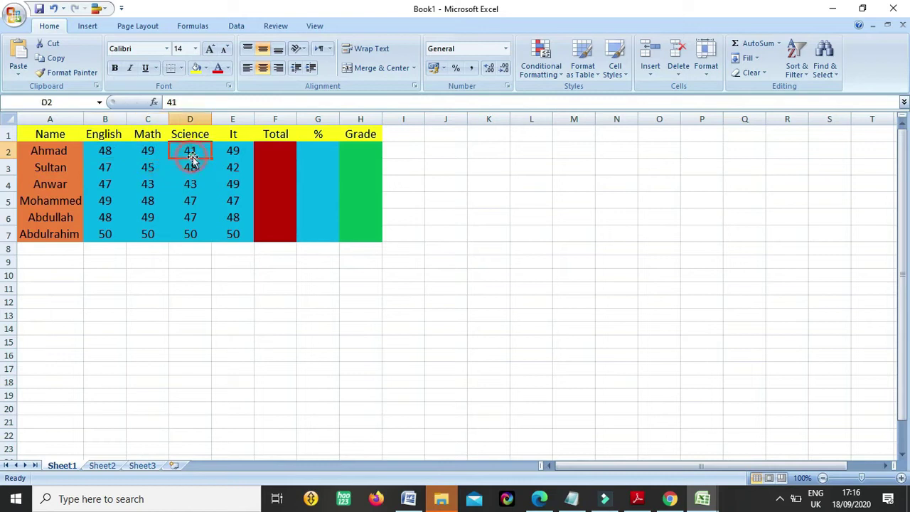
pyautogui.click(243, 147)
# Start a SUM formula in F2 with the range b2:e2
pyautogui.click(269, 154)
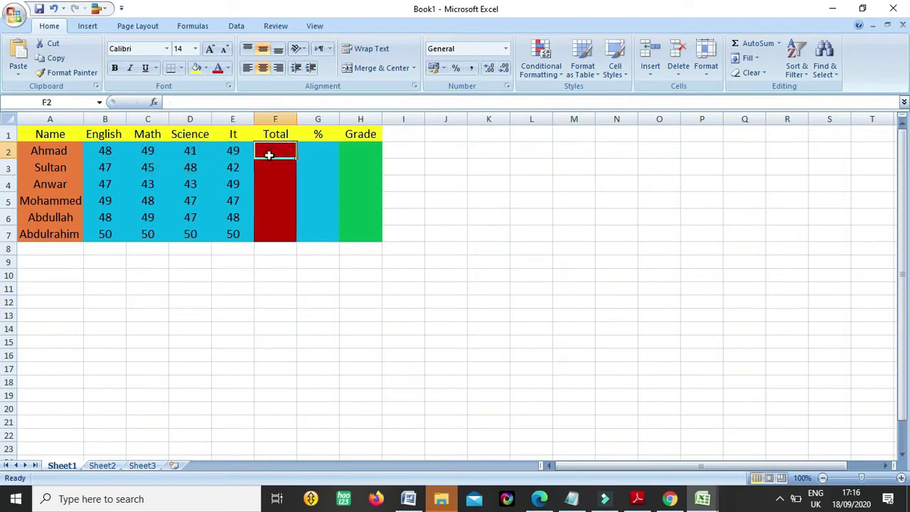
pyautogui.write('=sum(')
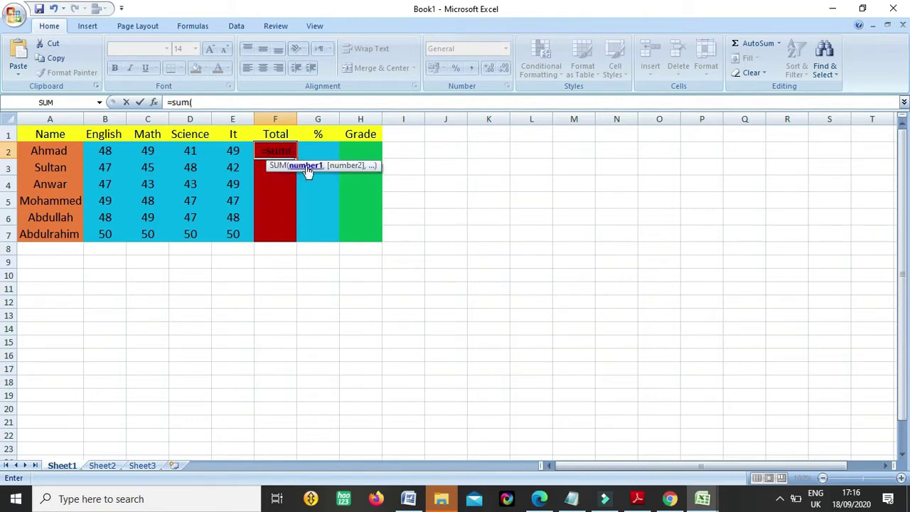
pyautogui.write('b2')
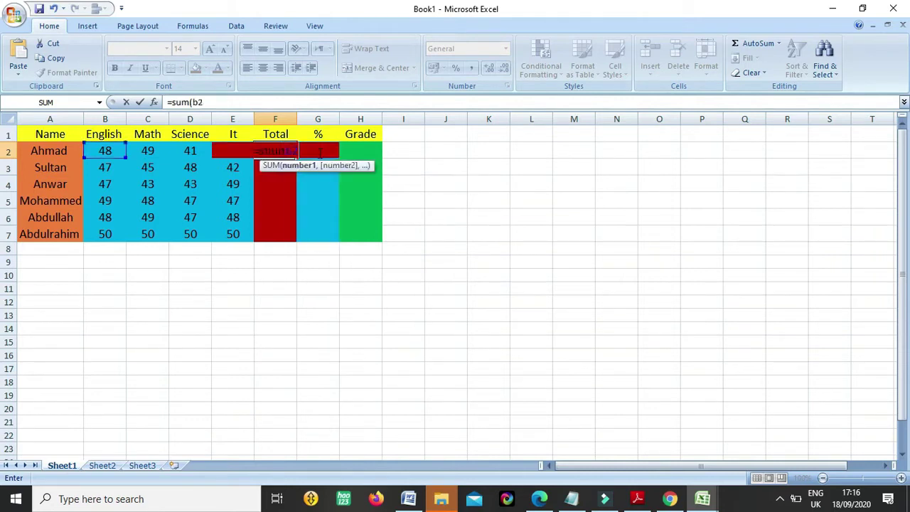
pyautogui.write(':e2')
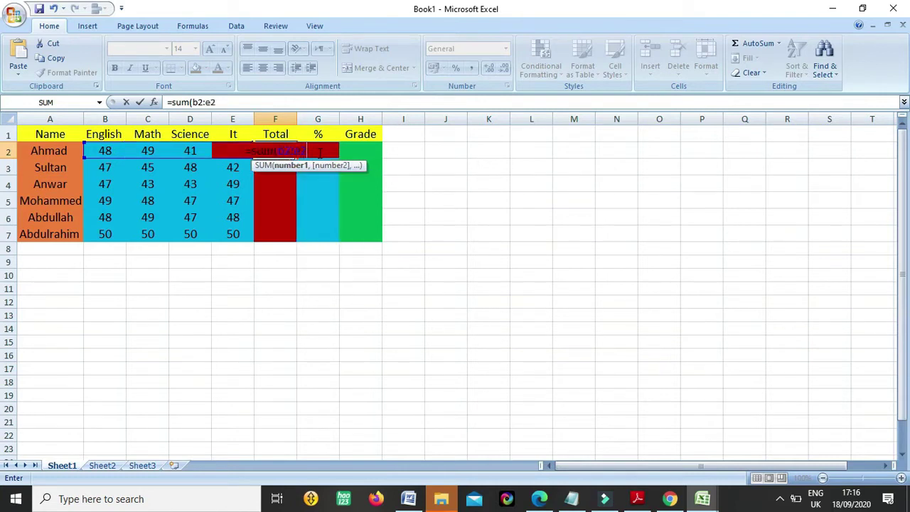
# Clear the range from the SUM formula in F2, pick the mark cells B2:E2 on the sheet instead, and complete the formula
pyautogui.press('BackSpace')
pyautogui.press('BackSpace')
pyautogui.press('BackSpace')
pyautogui.press('BackSpace')
pyautogui.press('BackSpace')
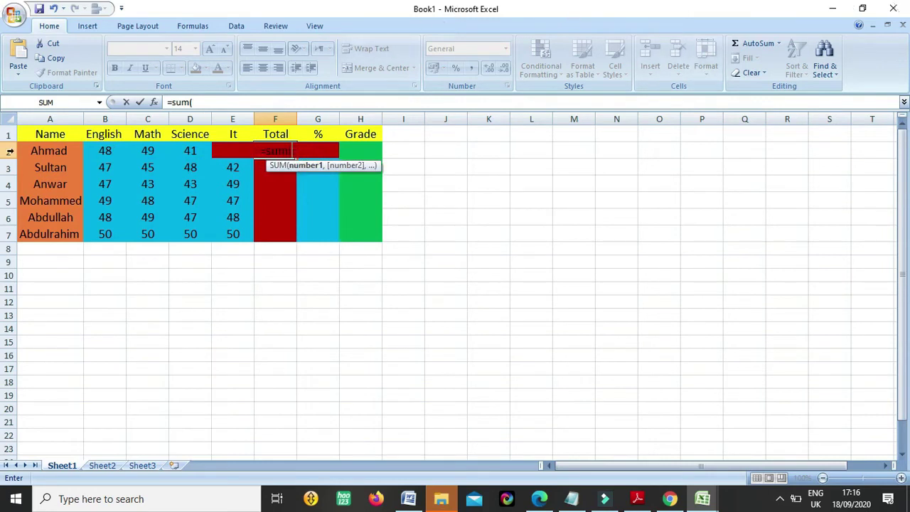
pyautogui.moveTo(102, 149); pyautogui.dragTo(242, 147)
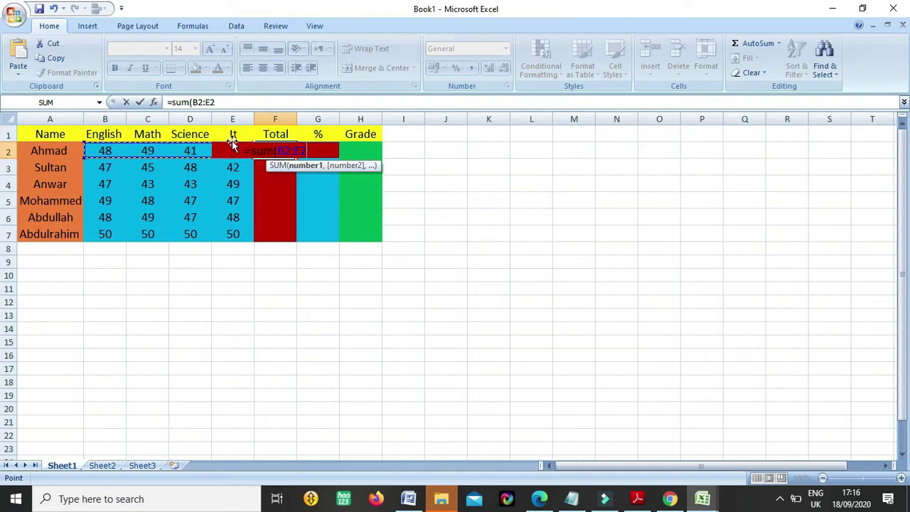
pyautogui.press('Return')
pyautogui.click(274, 148)
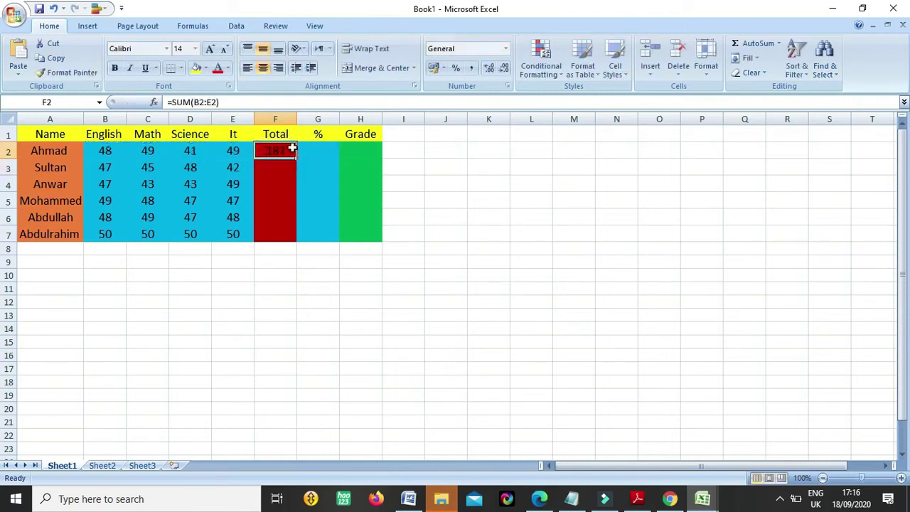
# Copy the total formula from F2 to F3 and fill it down to F7
pyautogui.moveTo(289, 164); pyautogui.dragTo(280, 229)
pyautogui.click(280, 199)
pyautogui.click(282, 169)
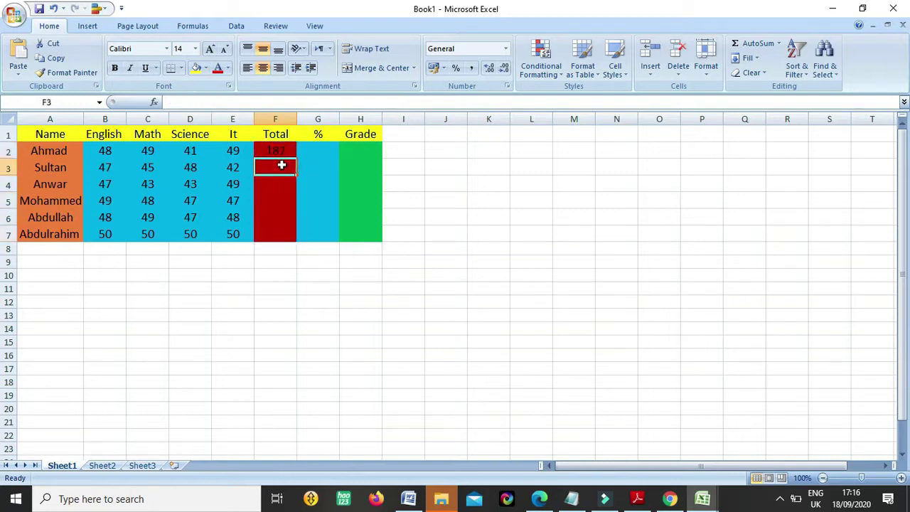
pyautogui.click(277, 148)
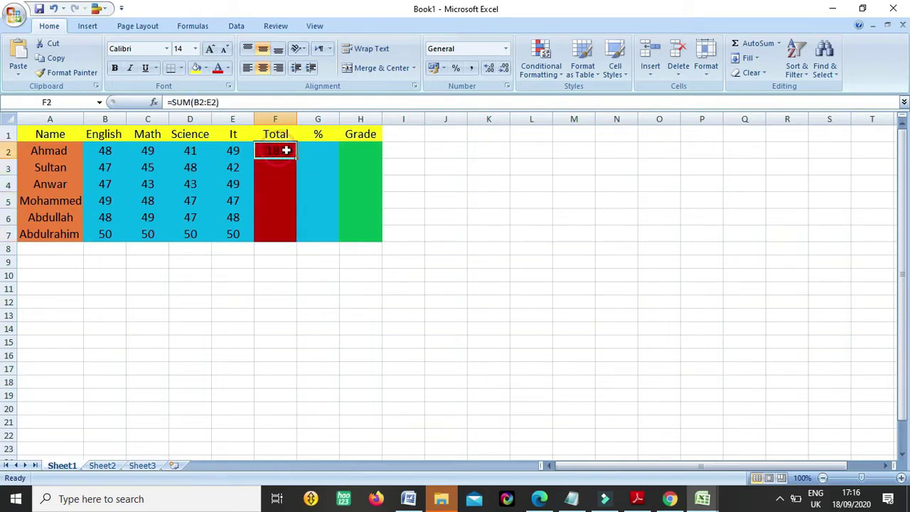
pyautogui.click(272, 168)
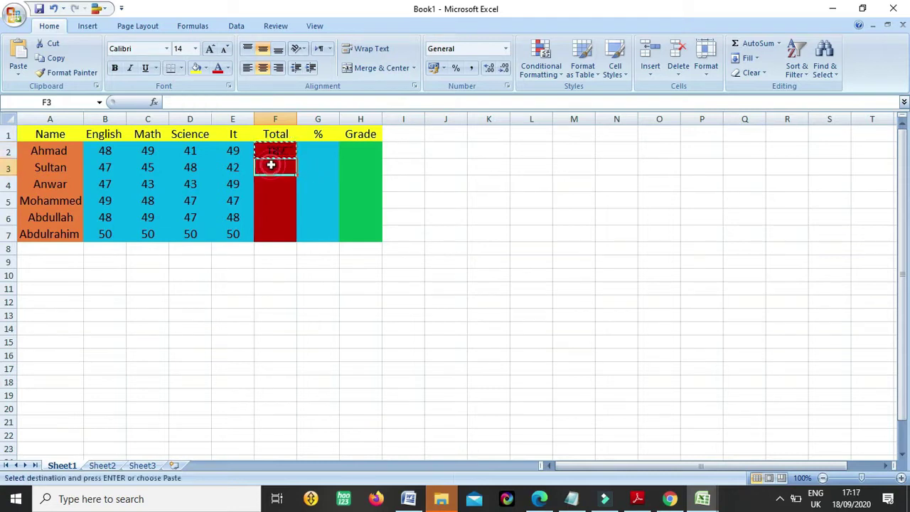
pyautogui.hotkey('ctrl', 'v')
pyautogui.press('Escape')
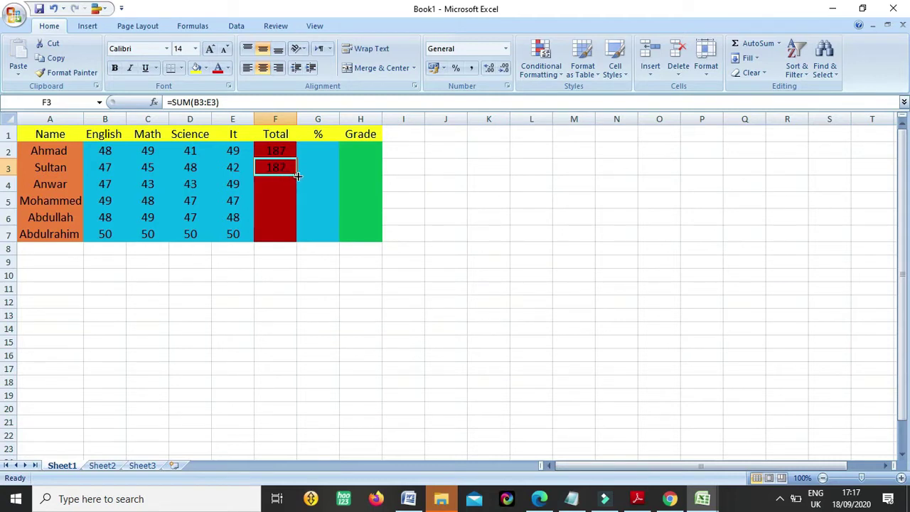
pyautogui.moveTo(297, 175); pyautogui.dragTo(281, 238)
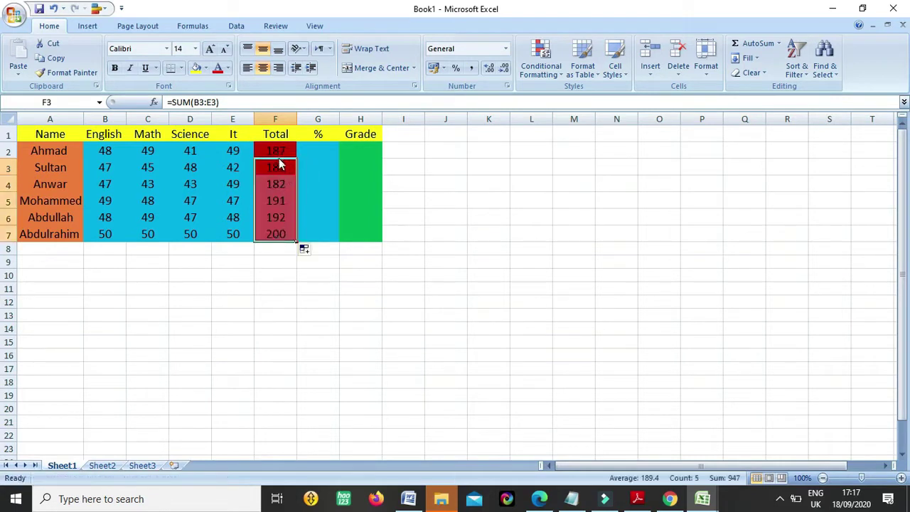
pyautogui.click(277, 151)
# Try a row height of 20 on the whole marks table A1:H7, and set it to 25 instead
pyautogui.click(314, 152)
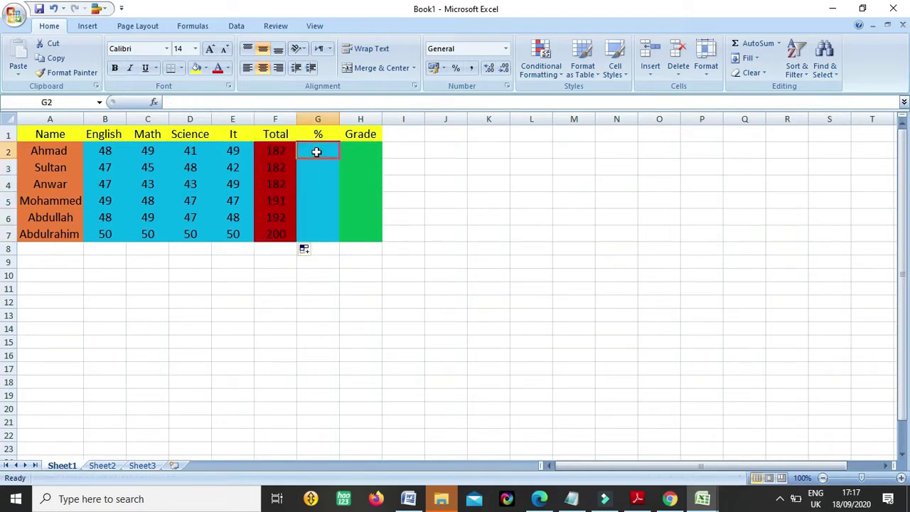
pyautogui.click(275, 118)
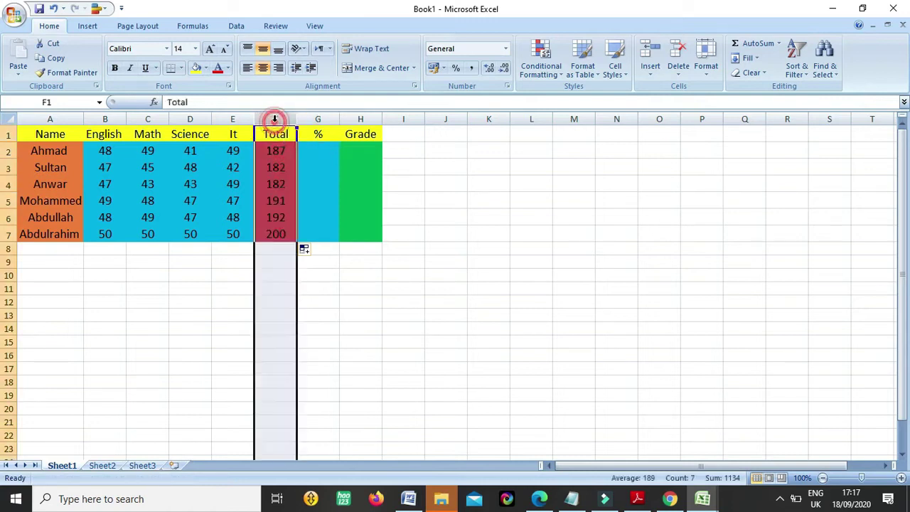
pyautogui.moveTo(363, 134); pyautogui.dragTo(26, 233)
pyautogui.click(706, 57)
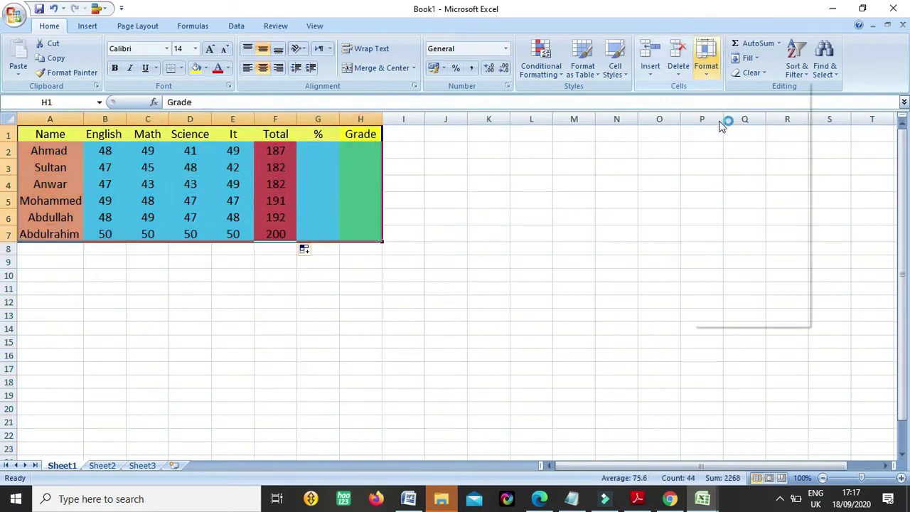
pyautogui.click(746, 104)
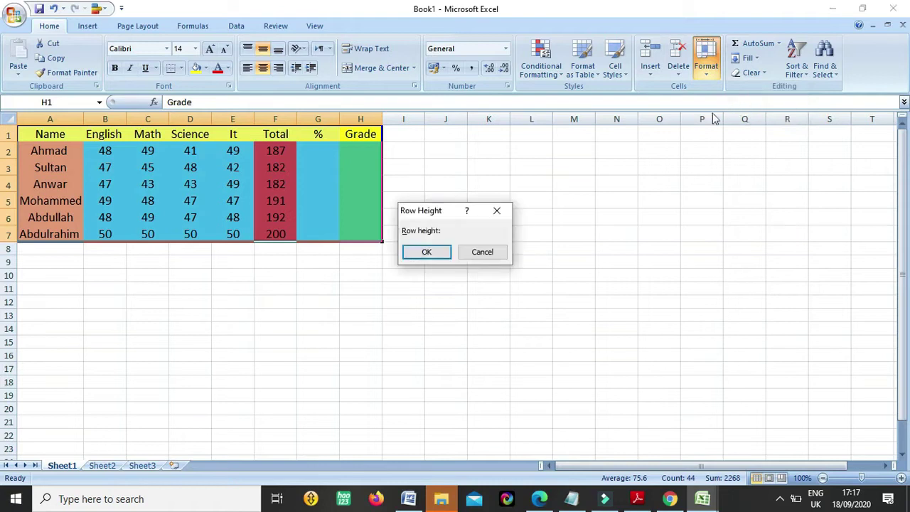
pyautogui.write('20')
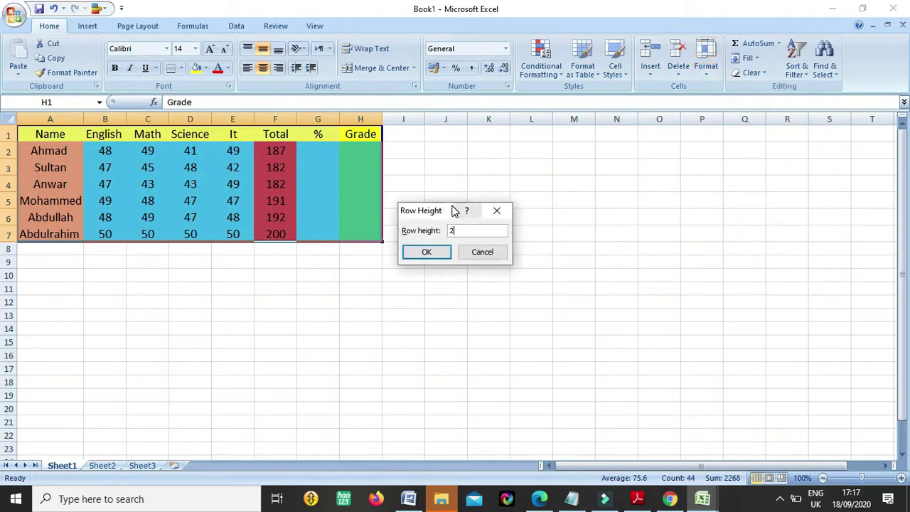
pyautogui.press('Return')
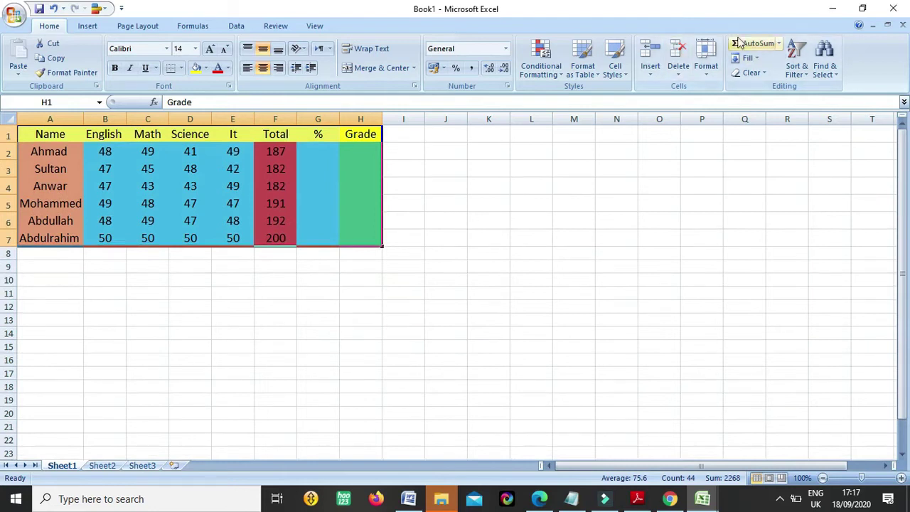
pyautogui.click(706, 60)
pyautogui.click(740, 104)
pyautogui.write('25')
pyautogui.press('Return')
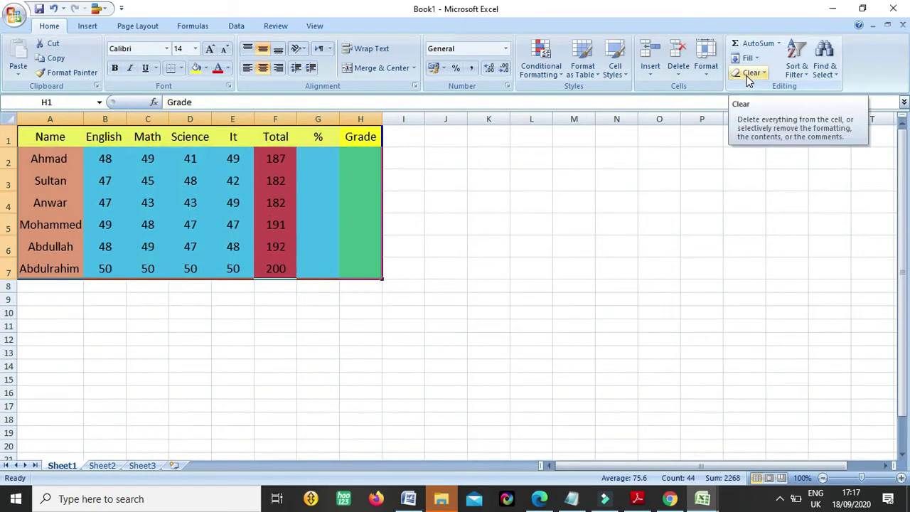
# Set the column width of the marks table's columns A to H to 20
pyautogui.click(708, 65)
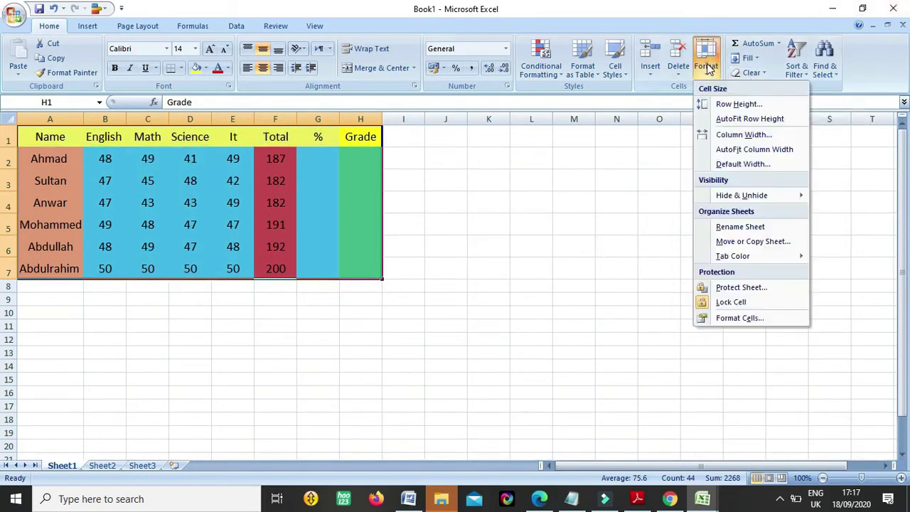
pyautogui.click(739, 135)
pyautogui.write('20')
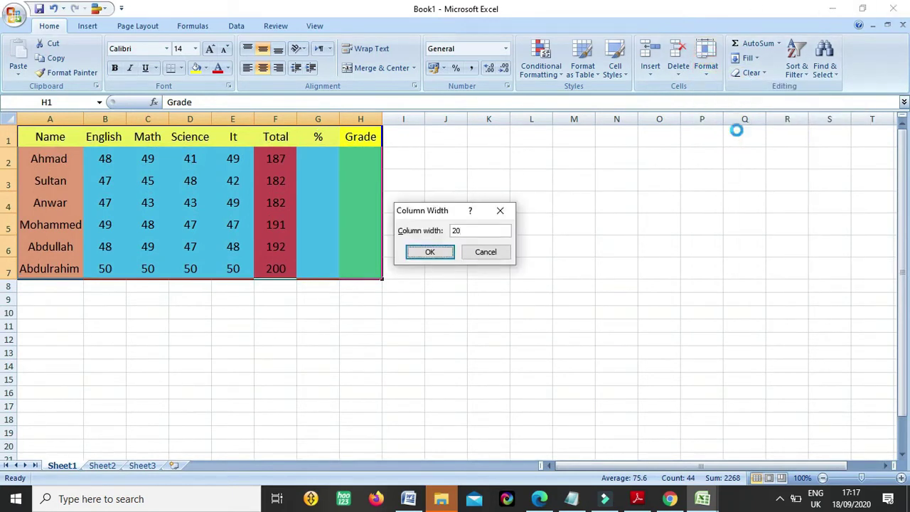
pyautogui.press('Return')
pyautogui.click(663, 135)
pyautogui.click(641, 160)
# Examine the Total column, the subject columns B to E and each of the first student's marks in B2:E2
pyautogui.click(575, 118)
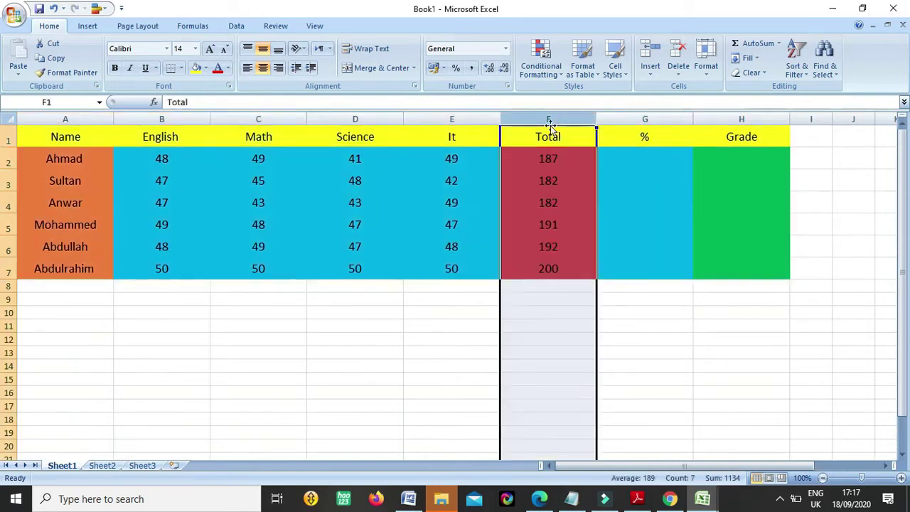
pyautogui.click(632, 158)
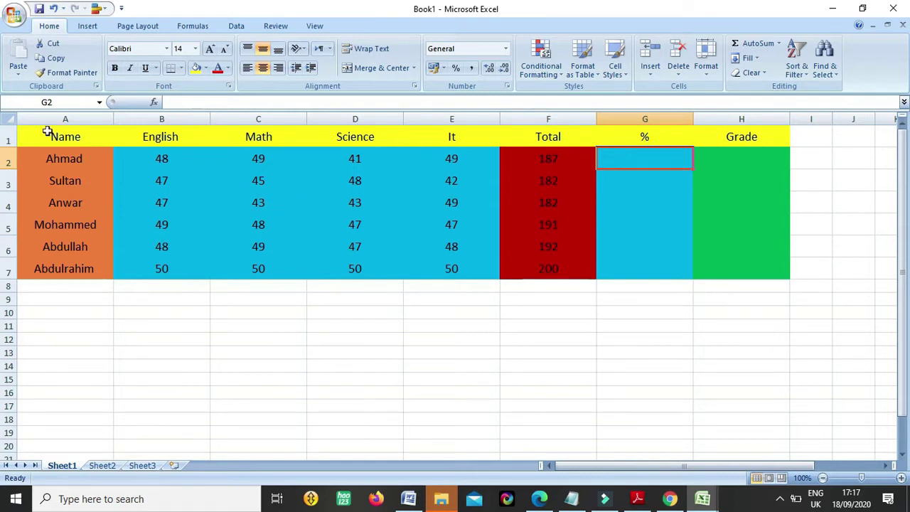
pyautogui.click(171, 152)
pyautogui.moveTo(446, 159); pyautogui.dragTo(207, 168)
pyautogui.click(182, 159)
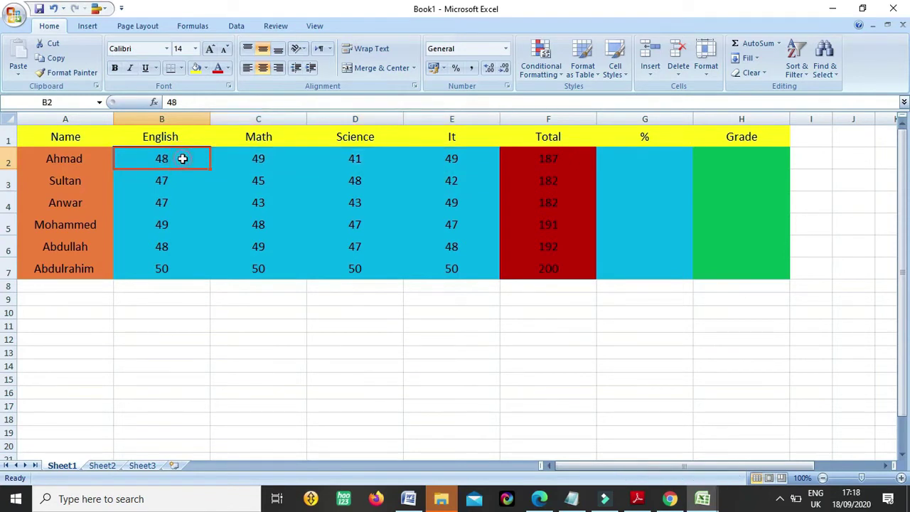
pyautogui.click(270, 160)
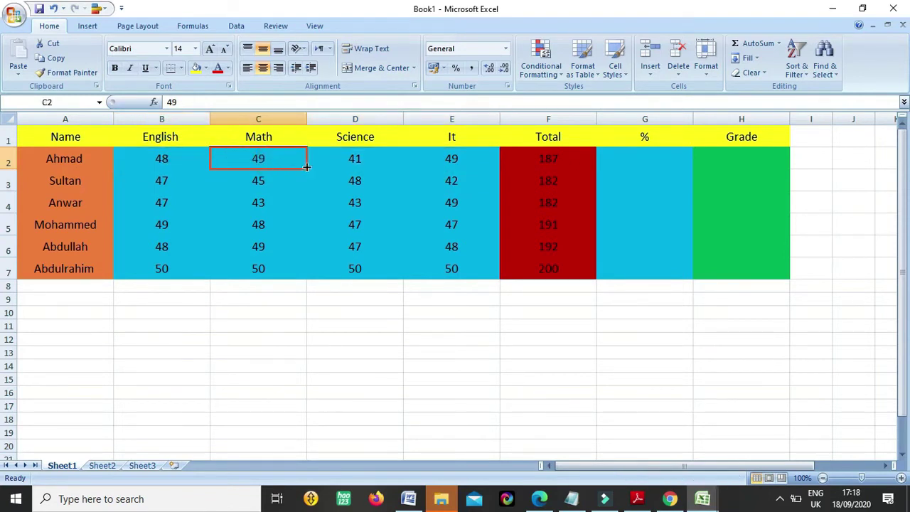
pyautogui.click(371, 158)
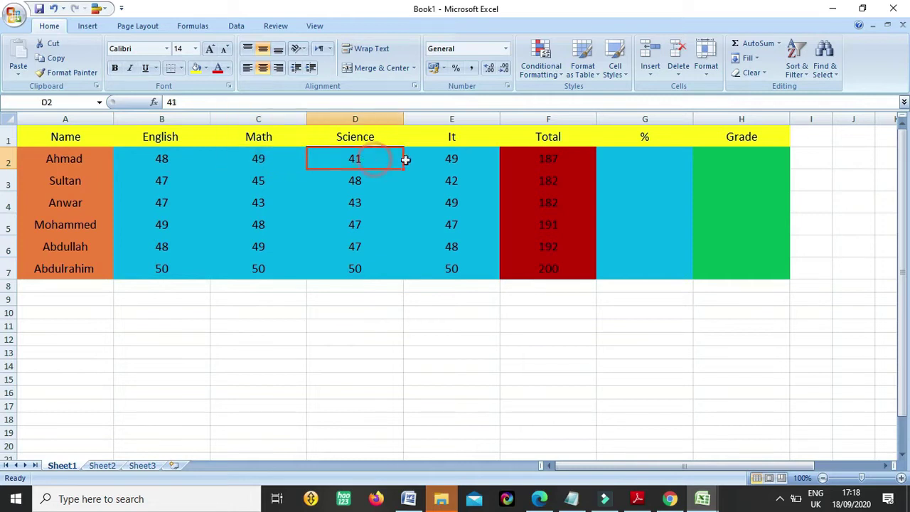
pyautogui.click(469, 158)
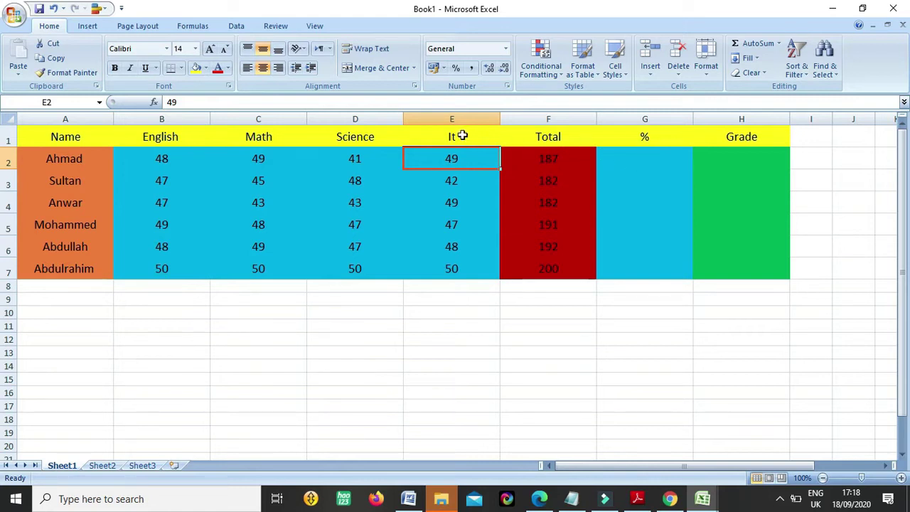
pyautogui.moveTo(177, 118); pyautogui.dragTo(434, 117)
pyautogui.click(448, 118)
pyautogui.click(377, 158)
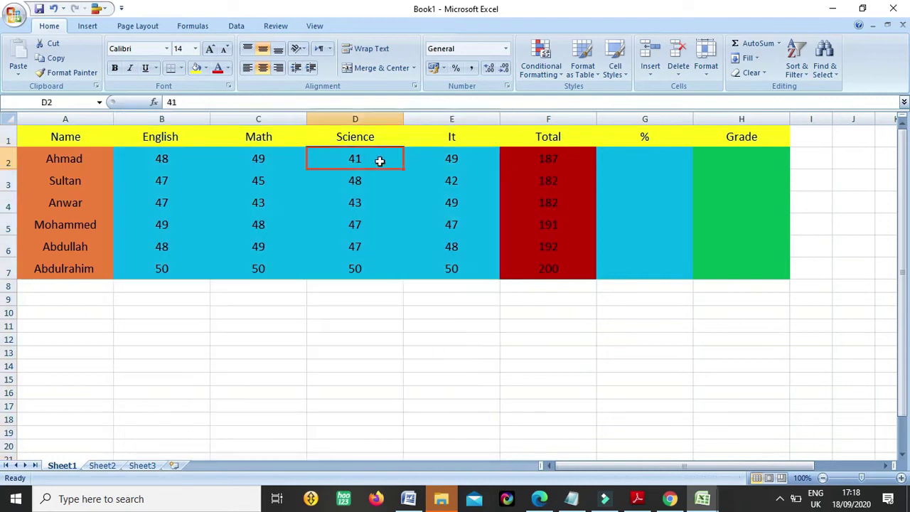
# Compare the first student's total in F2 with the marks in B2:E2 and the empty percentage cell G2
pyautogui.click(630, 157)
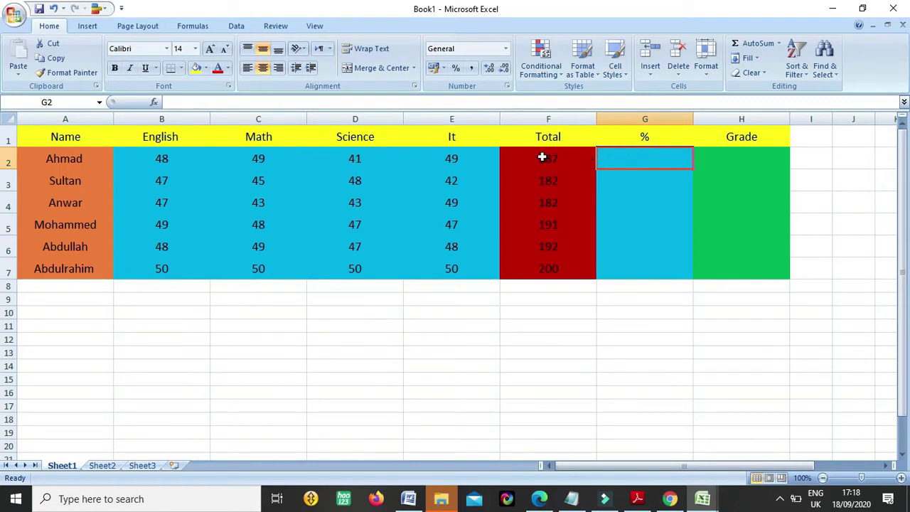
pyautogui.click(511, 158)
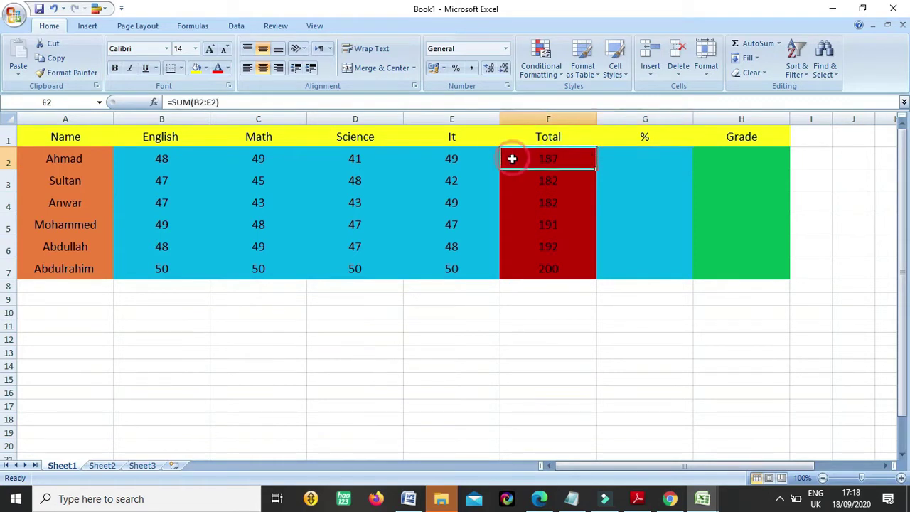
pyautogui.moveTo(463, 153); pyautogui.dragTo(188, 158)
pyautogui.click(550, 158)
pyautogui.click(644, 158)
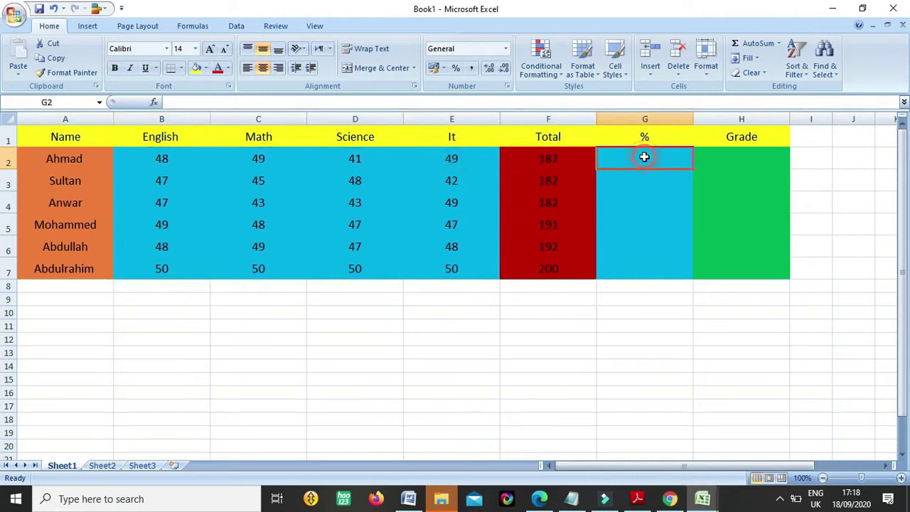
pyautogui.moveTo(430, 158); pyautogui.dragTo(189, 158)
pyautogui.click(556, 153)
# Enter the formula =F2/200*100 in G2 to calculate the first student's percentage
pyautogui.click(612, 158)
pyautogui.write('=')
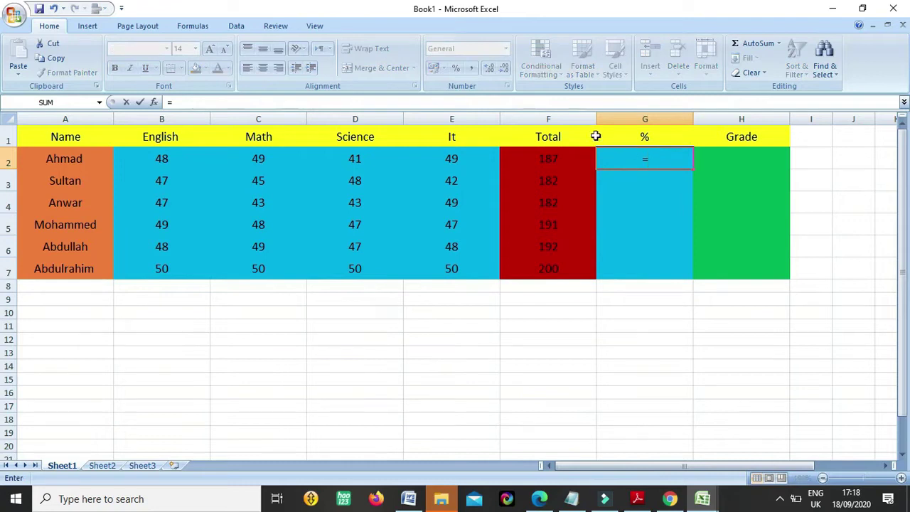
pyautogui.click(543, 160)
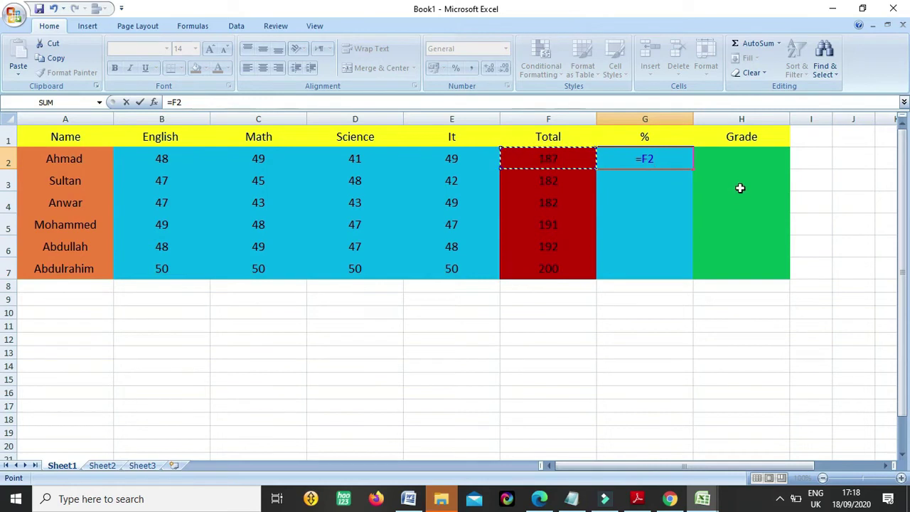
pyautogui.write('/')
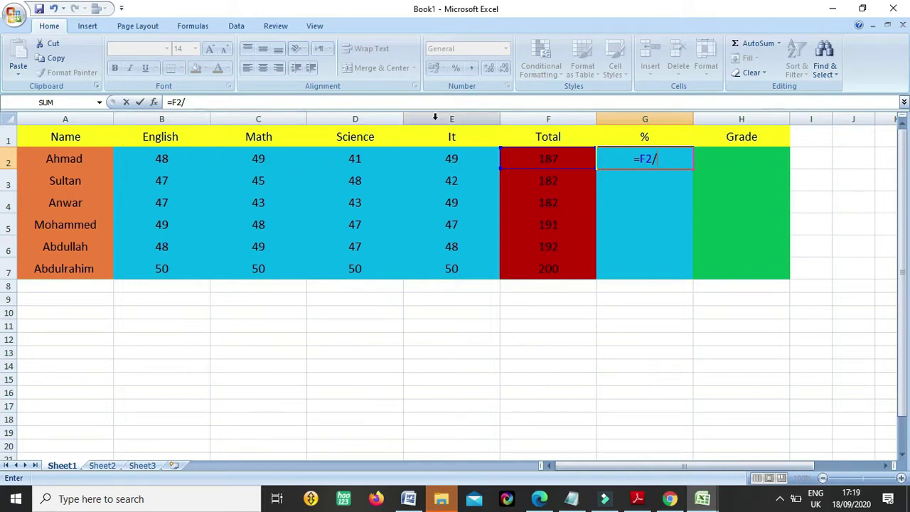
pyautogui.write('200')
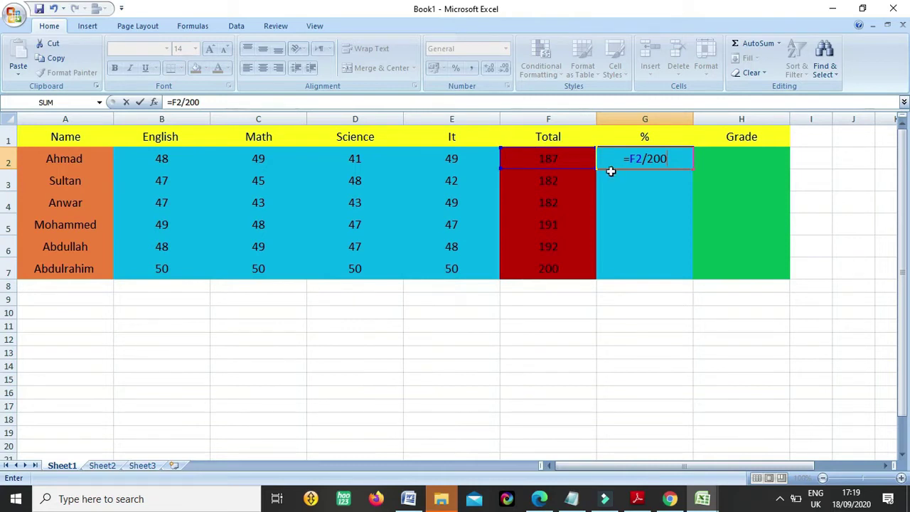
pyautogui.write('*100')
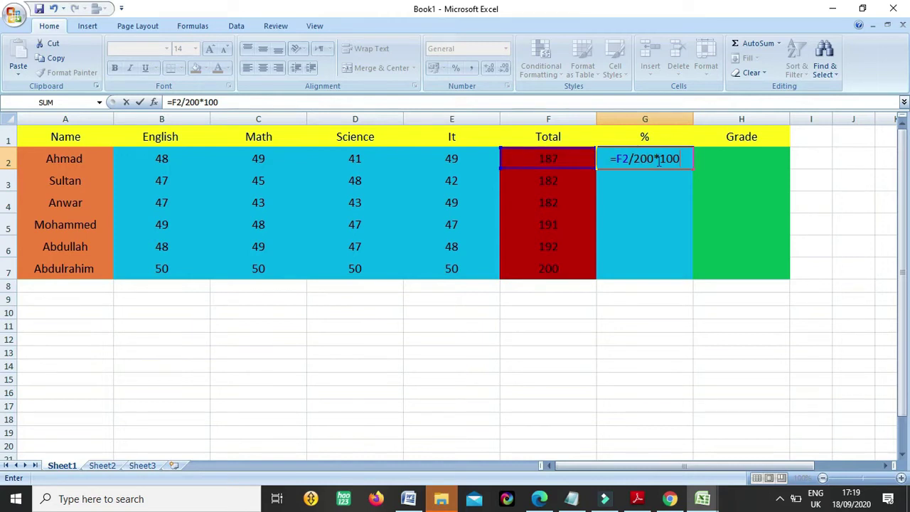
pyautogui.click(632, 157)
pyautogui.moveTo(641, 157); pyautogui.dragTo(650, 158)
pyautogui.press('Return')
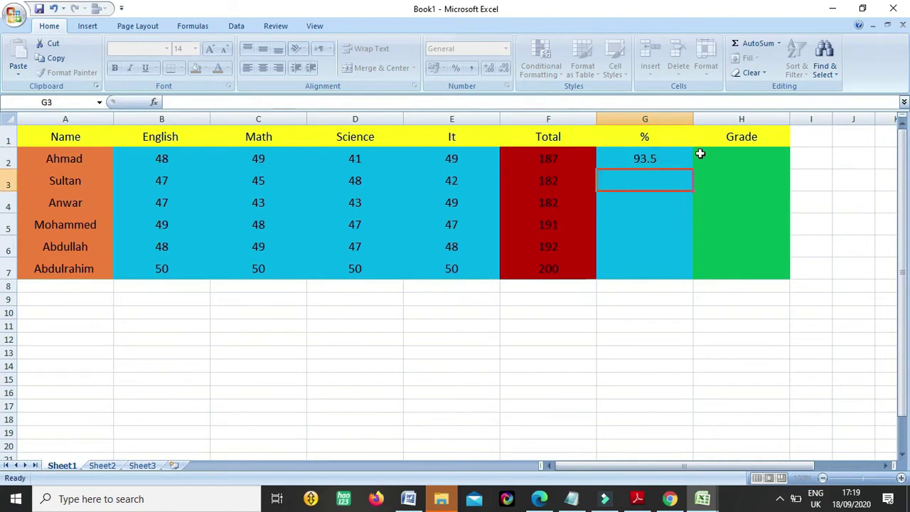
# Fill the percentage formula from G2 down to G7 for the remaining students
pyautogui.click(654, 160)
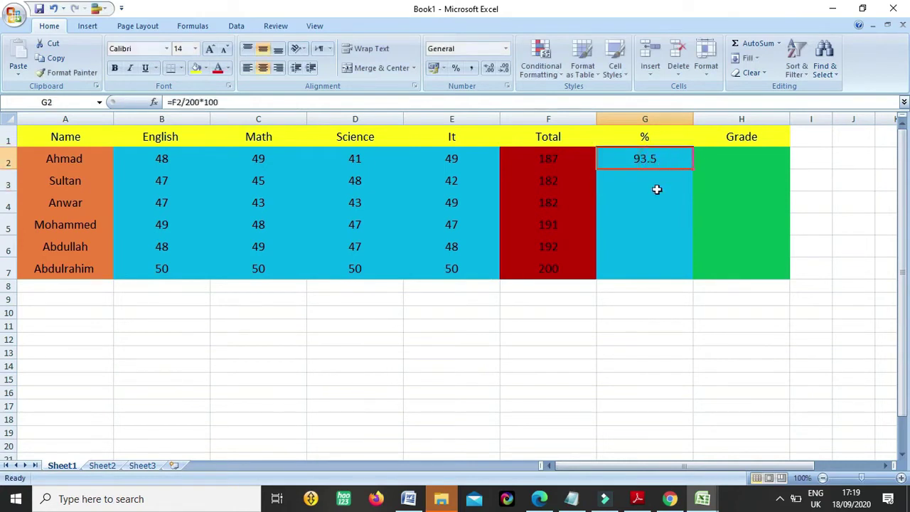
pyautogui.moveTo(642, 182); pyautogui.dragTo(630, 270)
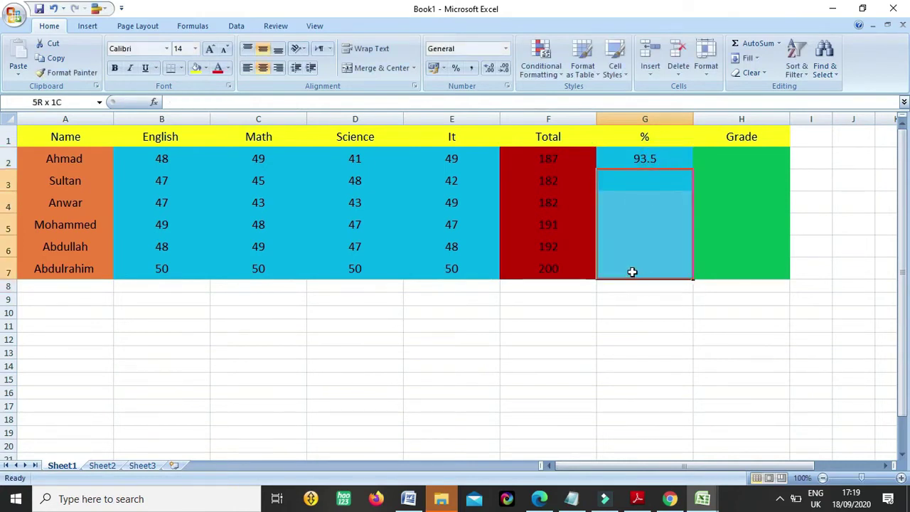
pyautogui.click(652, 183)
pyautogui.click(657, 161)
pyautogui.moveTo(655, 175); pyautogui.dragTo(644, 270)
pyautogui.click(656, 158)
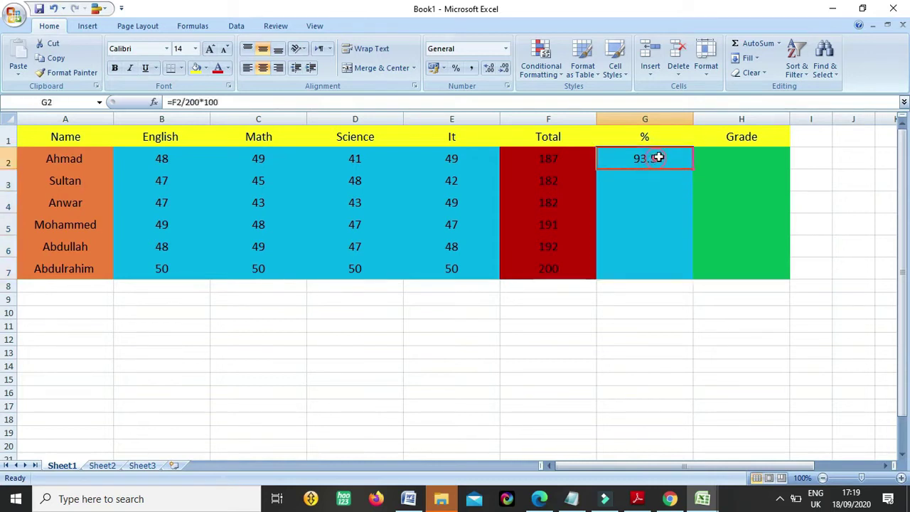
pyautogui.moveTo(693, 171); pyautogui.dragTo(686, 273)
pyautogui.click(677, 166)
pyautogui.click(662, 177)
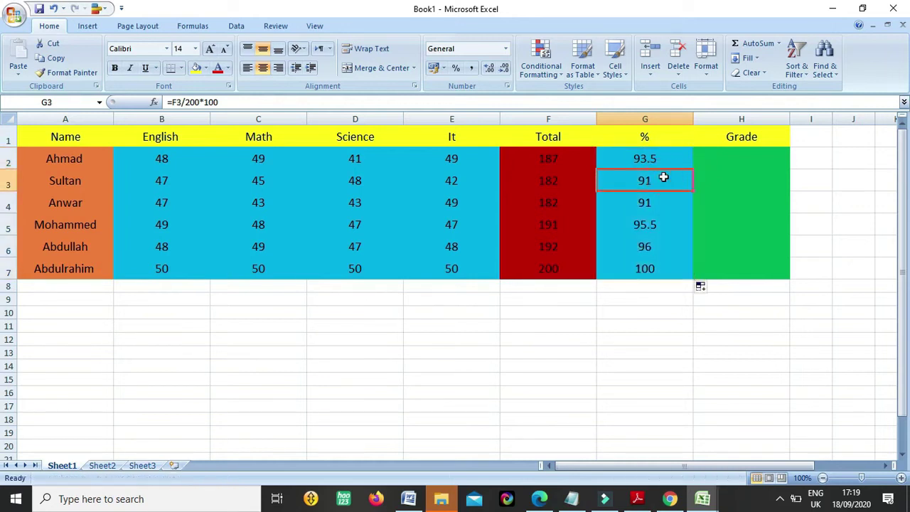
pyautogui.moveTo(60, 137); pyautogui.dragTo(573, 241)
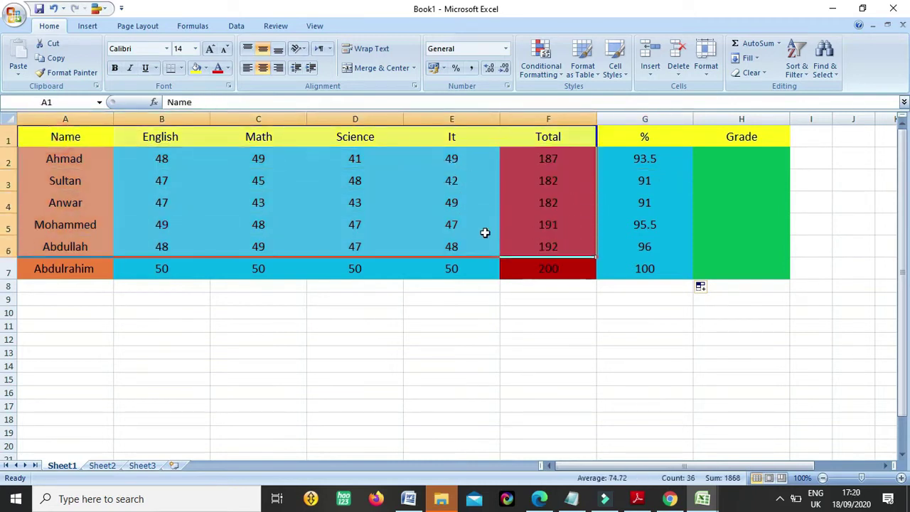
pyautogui.moveTo(725, 135); pyautogui.dragTo(66, 273)
pyautogui.click(64, 272)
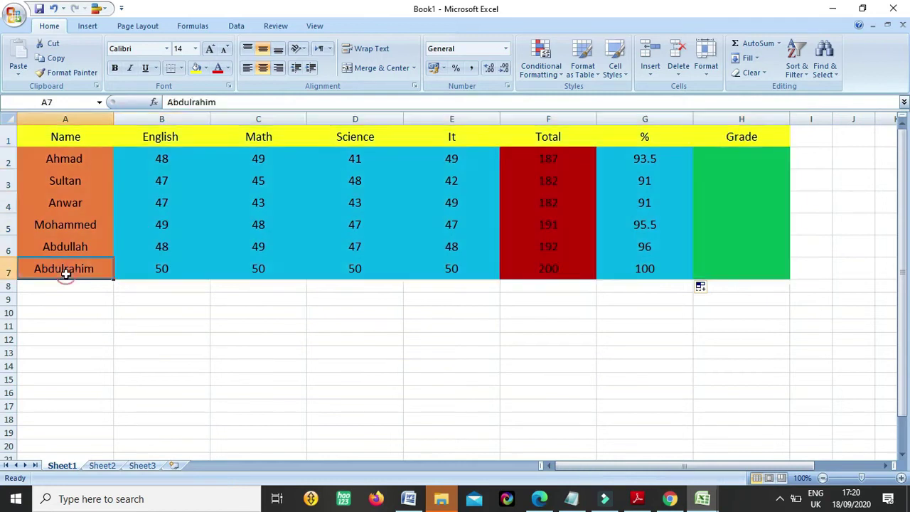
pyautogui.click(716, 142)
pyautogui.click(723, 160)
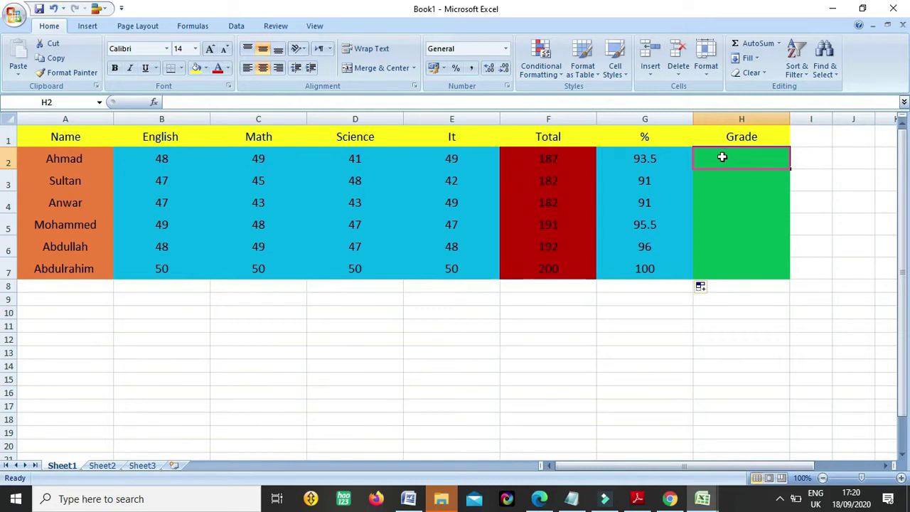
pyautogui.write('=')
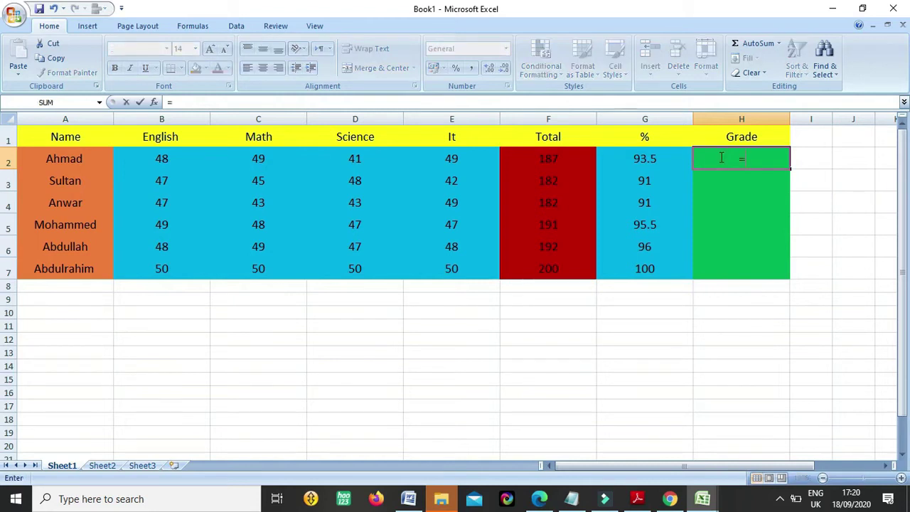
pyautogui.write('if(')
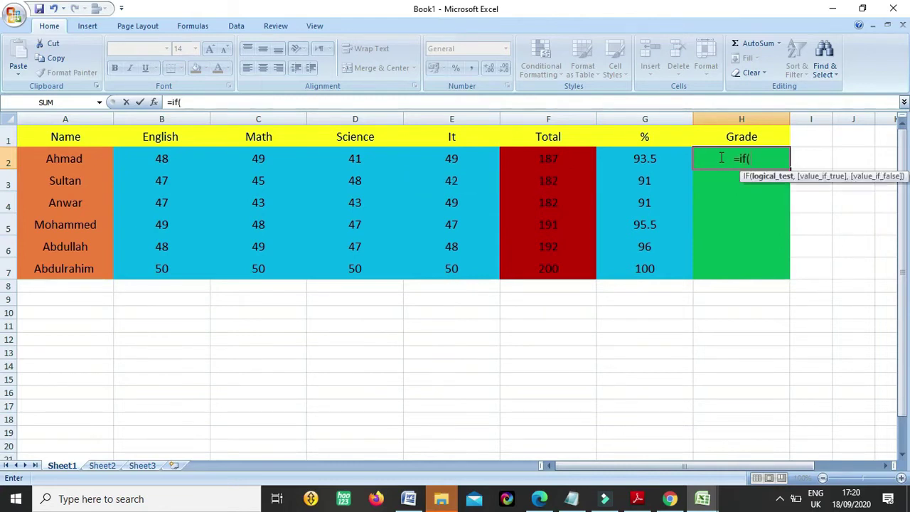
pyautogui.click(635, 162)
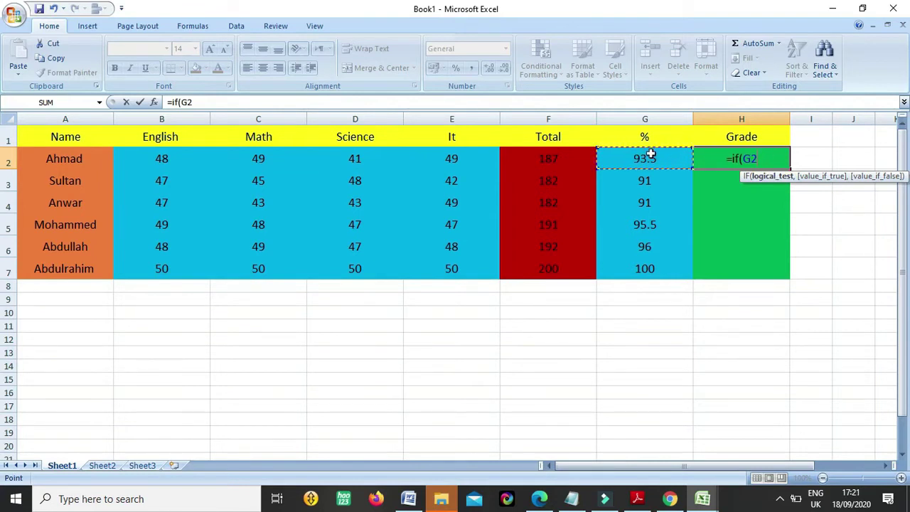
pyautogui.press('Escape')
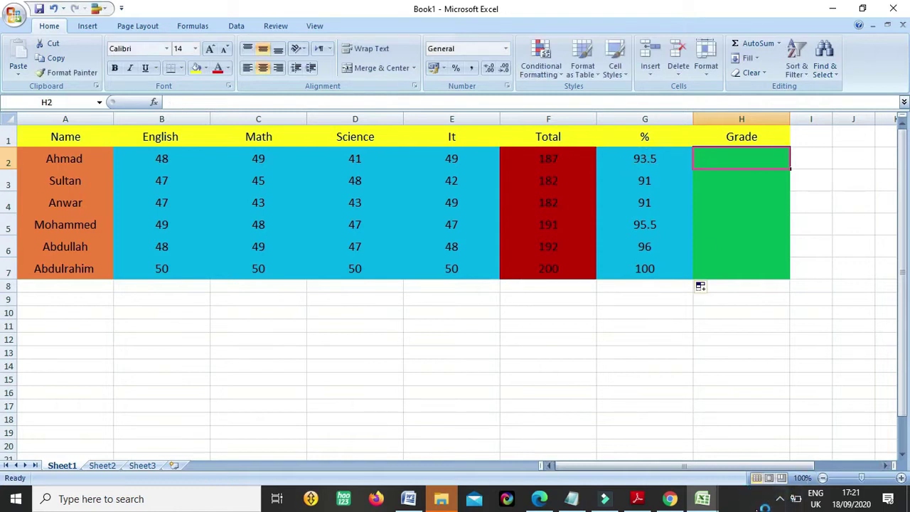
pyautogui.click(780, 499)
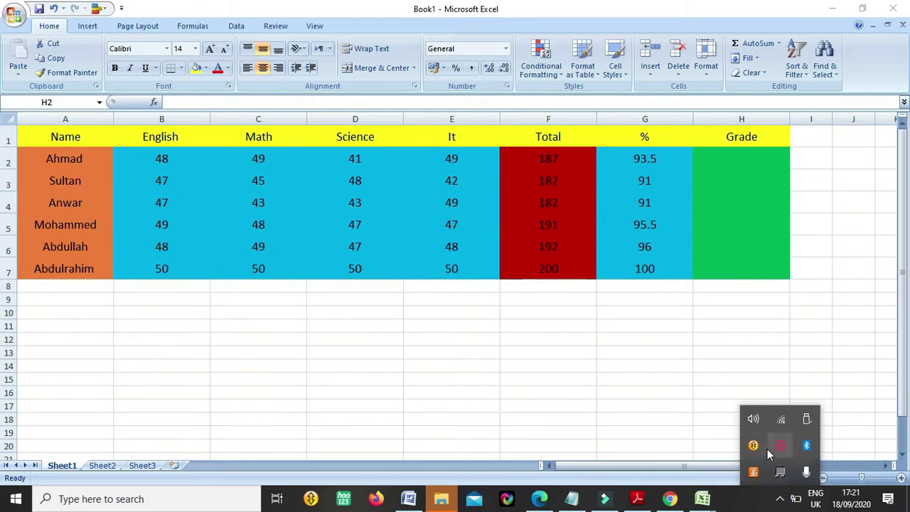
pyautogui.rightClick(767, 448)
pyautogui.click(786, 458)
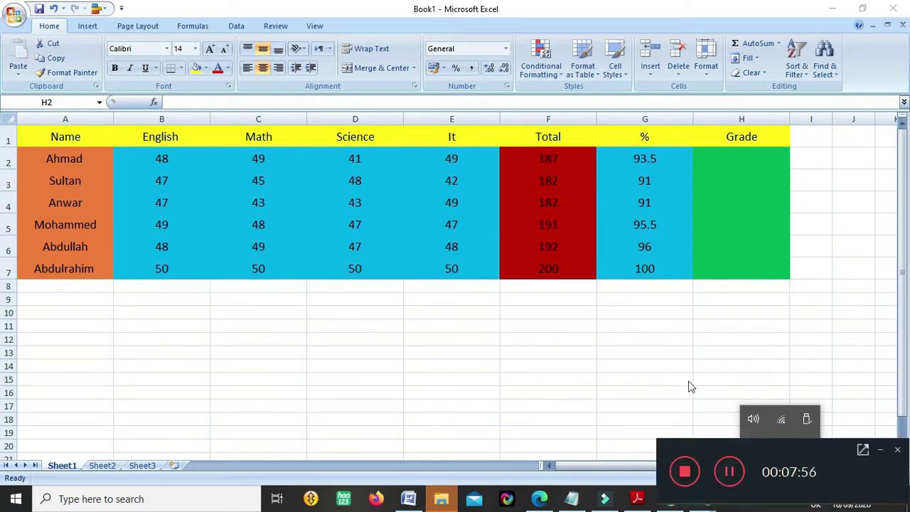
pyautogui.click(728, 472)
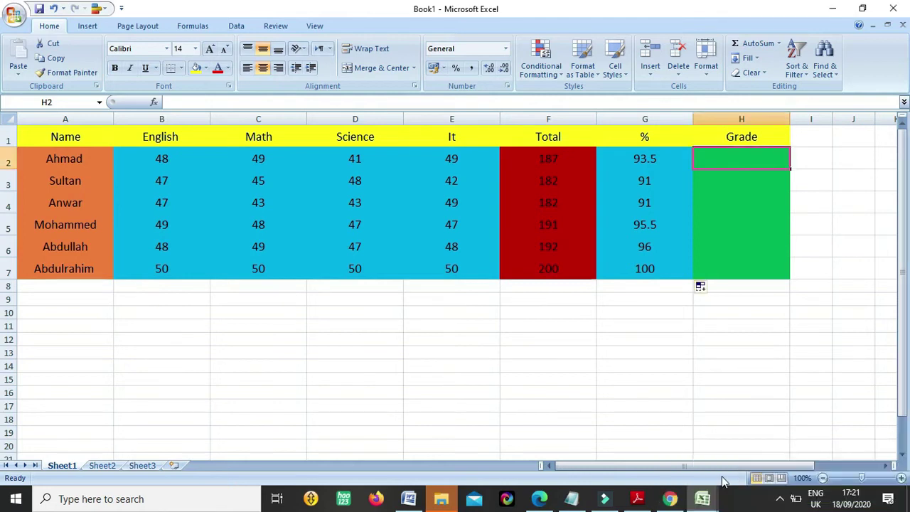
pyautogui.click(779, 499)
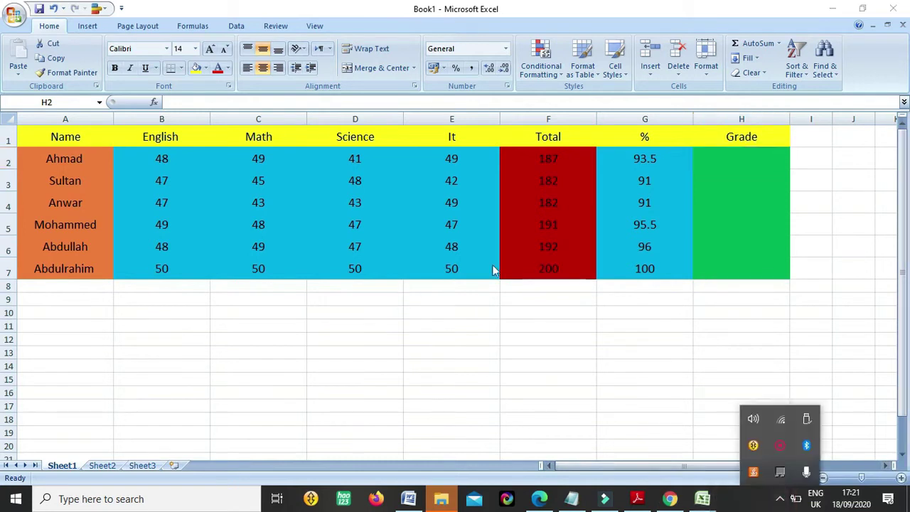
pyautogui.click(467, 160)
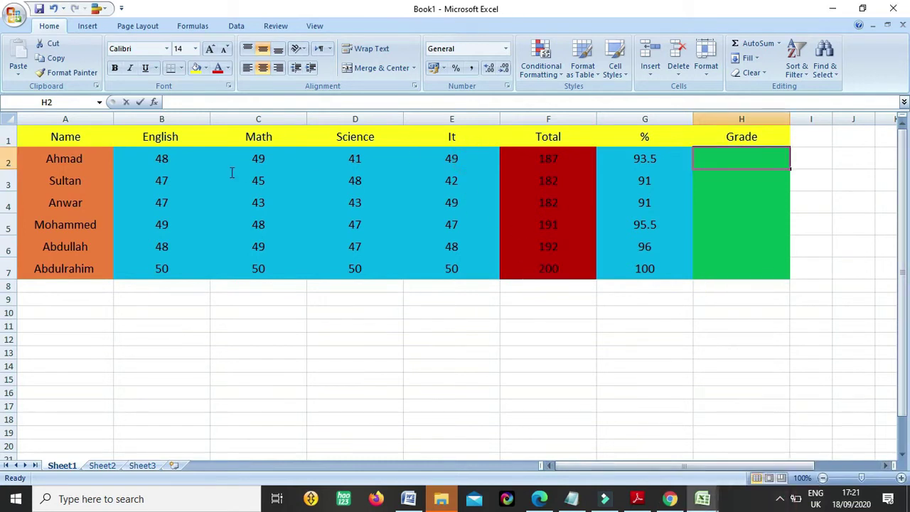
# Begin the grade formula in H2 with an IF that returns "A" when G2 is greater than 80: =if(G2>80,"A"
pyautogui.click(629, 163)
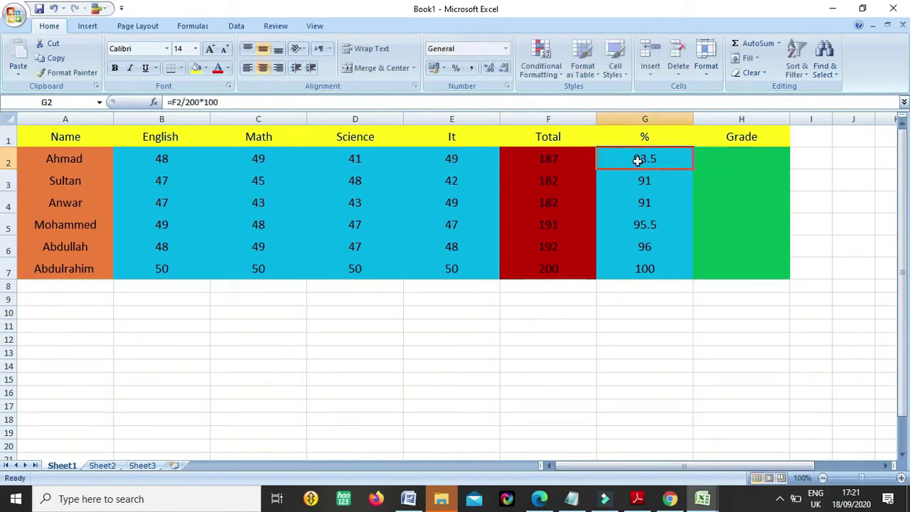
pyautogui.click(571, 163)
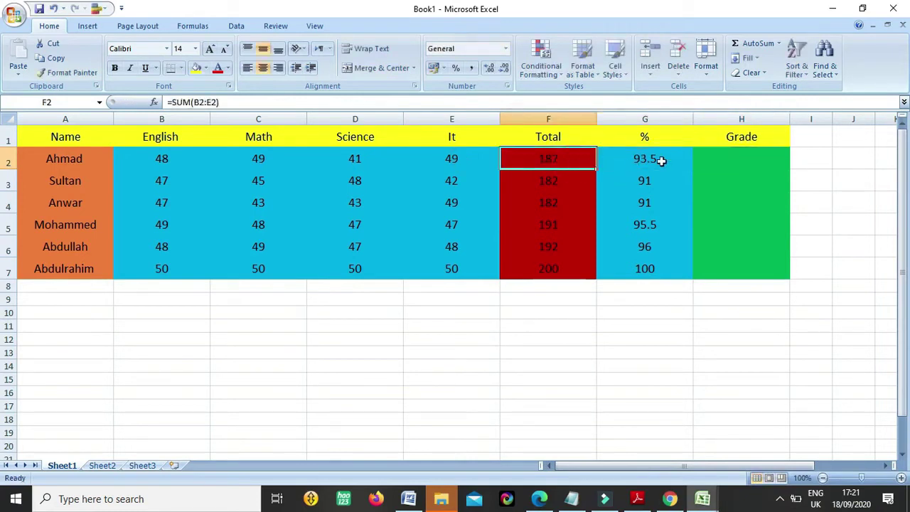
pyautogui.click(745, 152)
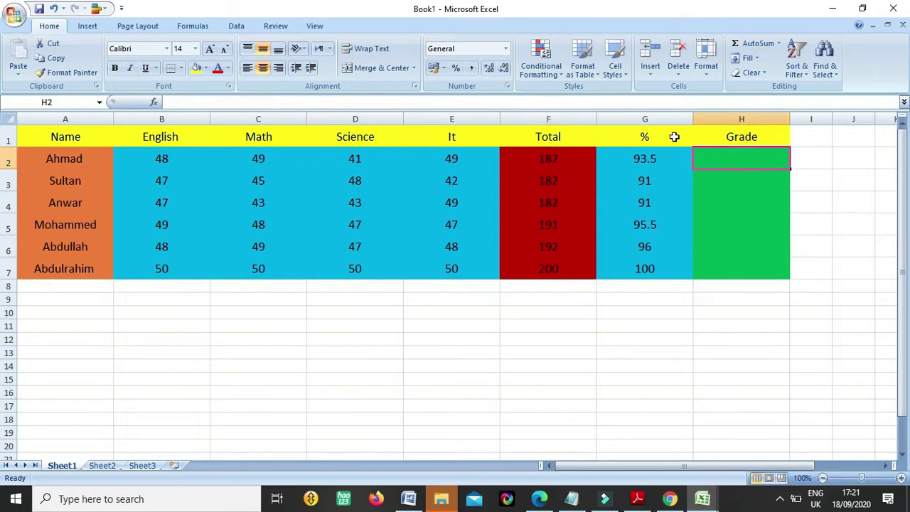
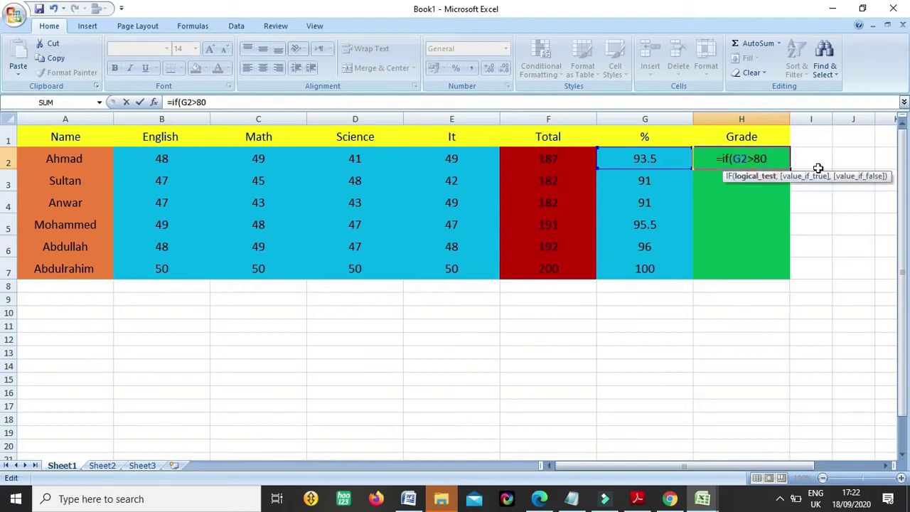
pyautogui.write(',')
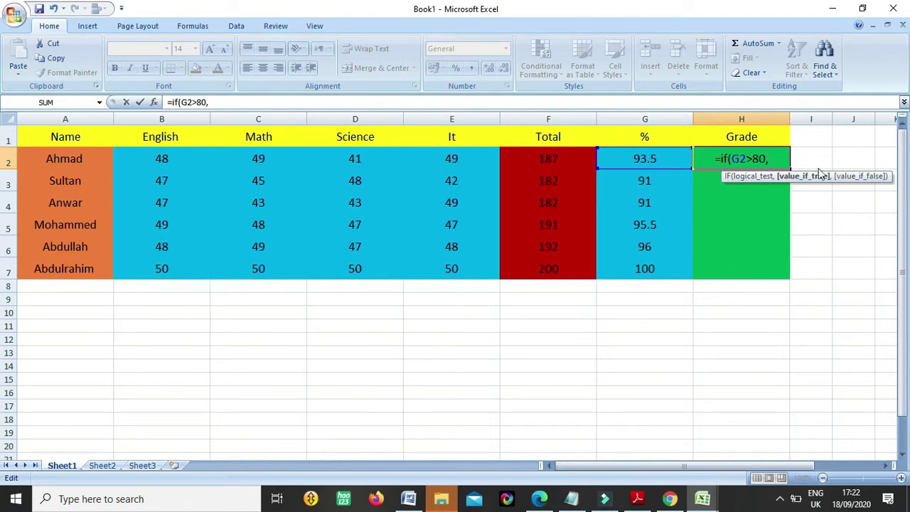
pyautogui.write('A')
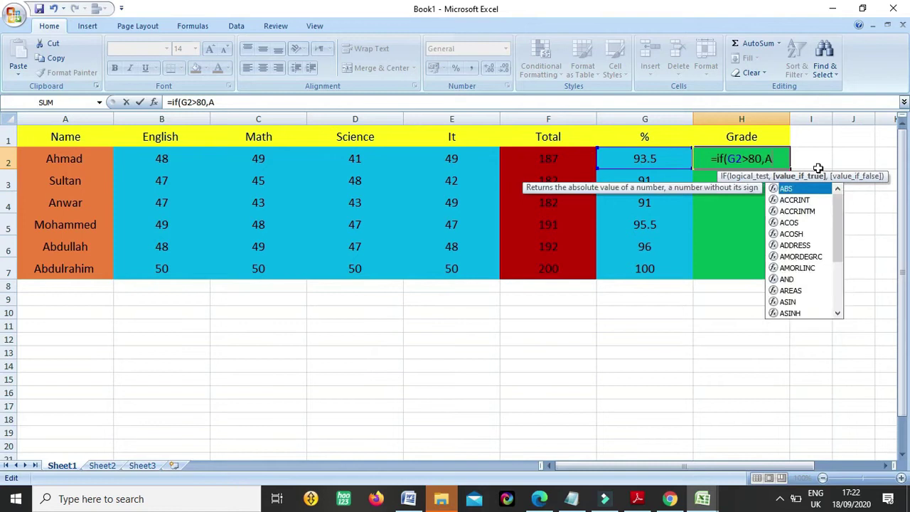
pyautogui.press('BackSpace')
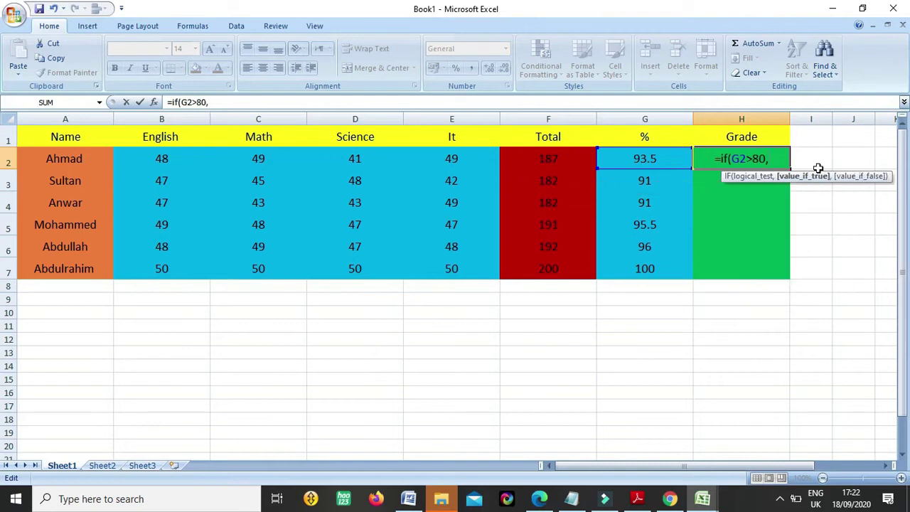
pyautogui.write('A')
pyautogui.press('Escape')
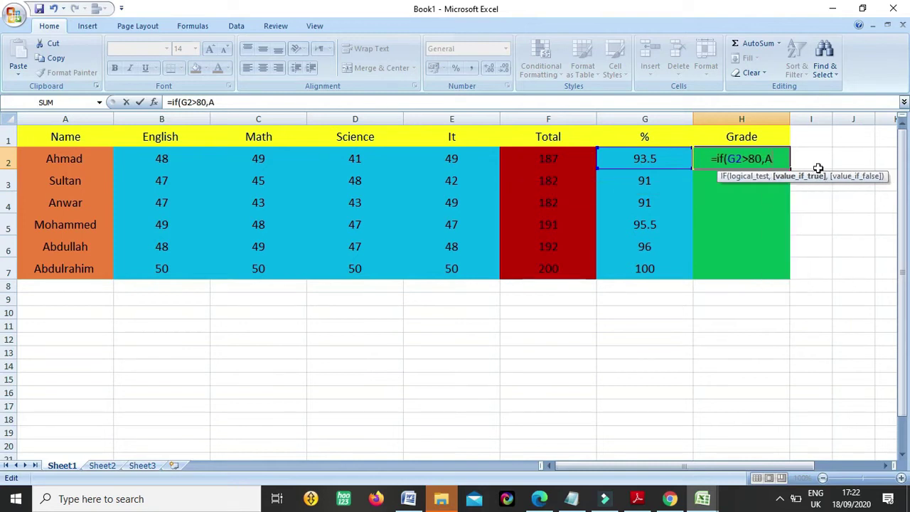
pyautogui.press('BackSpace')
pyautogui.write('@')
pyautogui.press('BackSpace')
pyautogui.write('"A@')
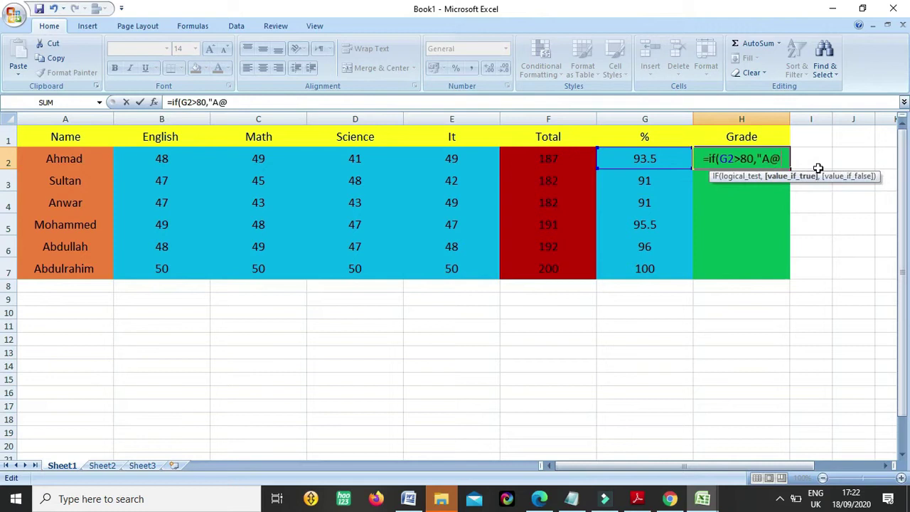
pyautogui.press('BackSpace')
pyautogui.write('"')
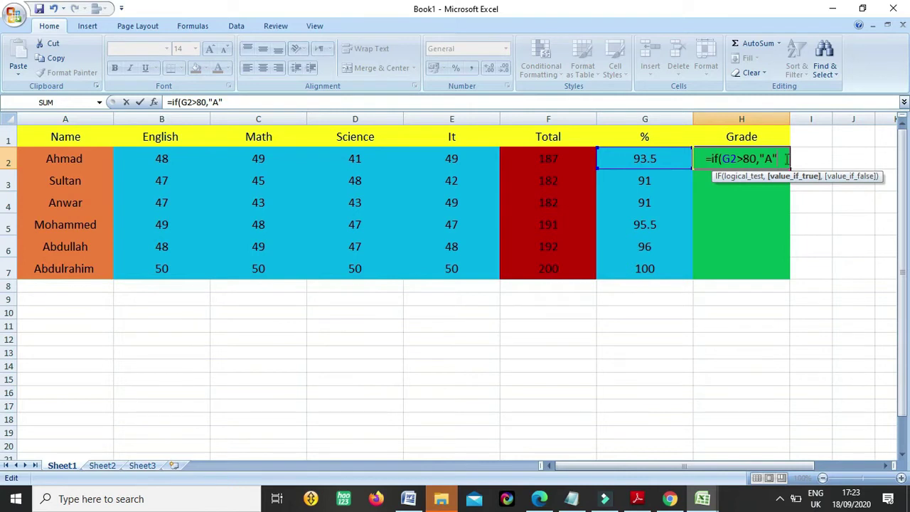
# Nest a second IF in the H2 grade formula that returns "B" when G2 is greater than 70: if(G2>70,"B"
pyautogui.write(',')
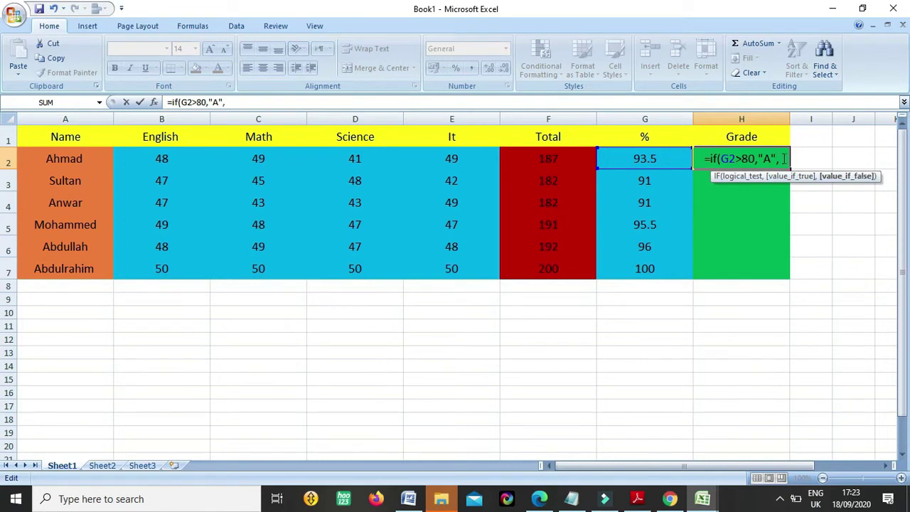
pyautogui.write('if(')
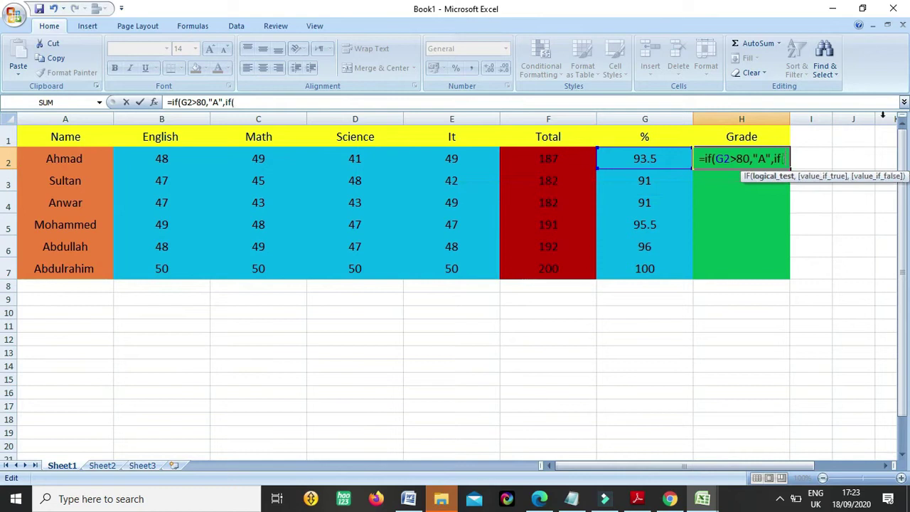
pyautogui.click(633, 160)
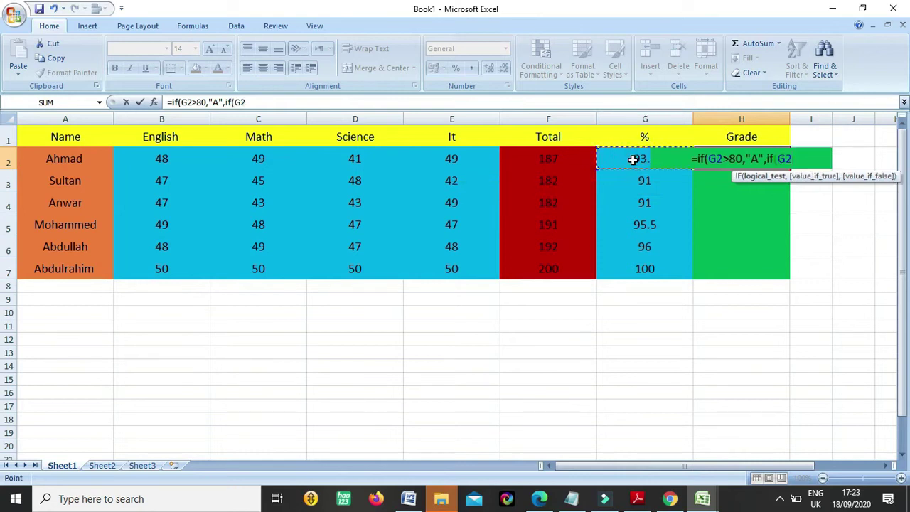
pyautogui.write('>')
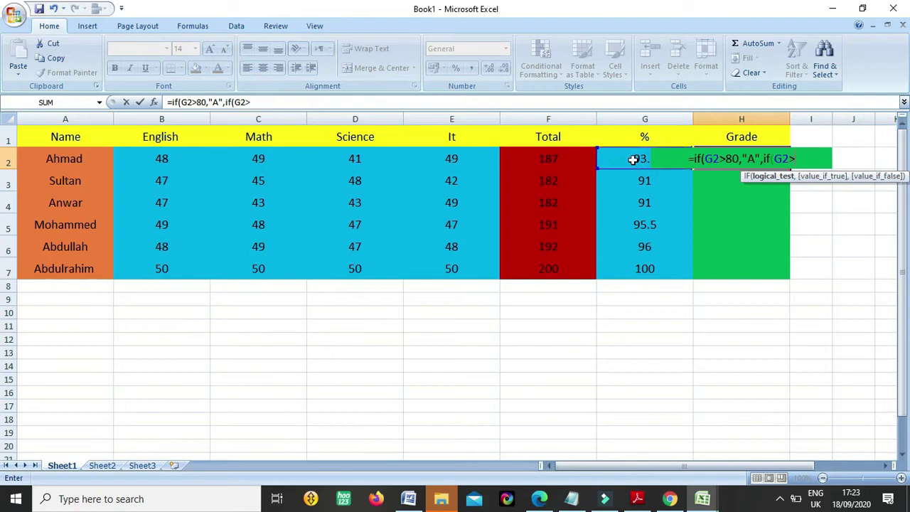
pyautogui.write('70')
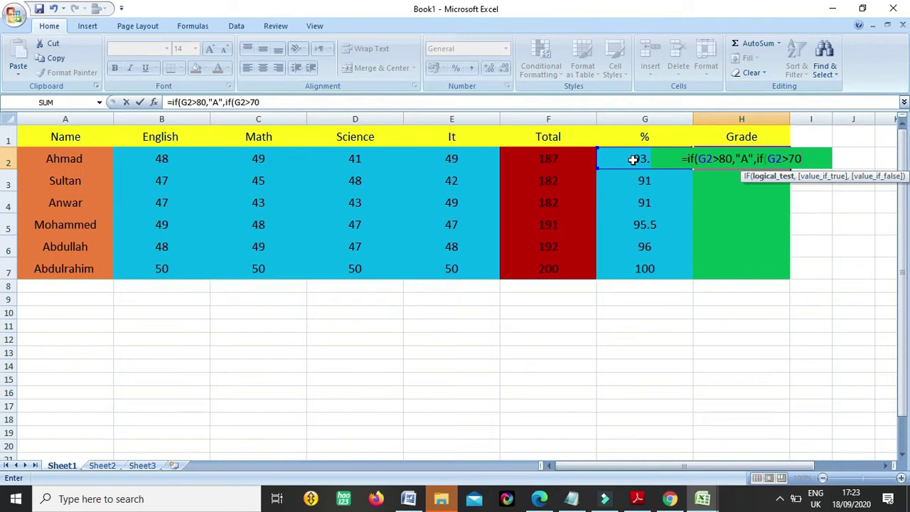
pyautogui.write(',')
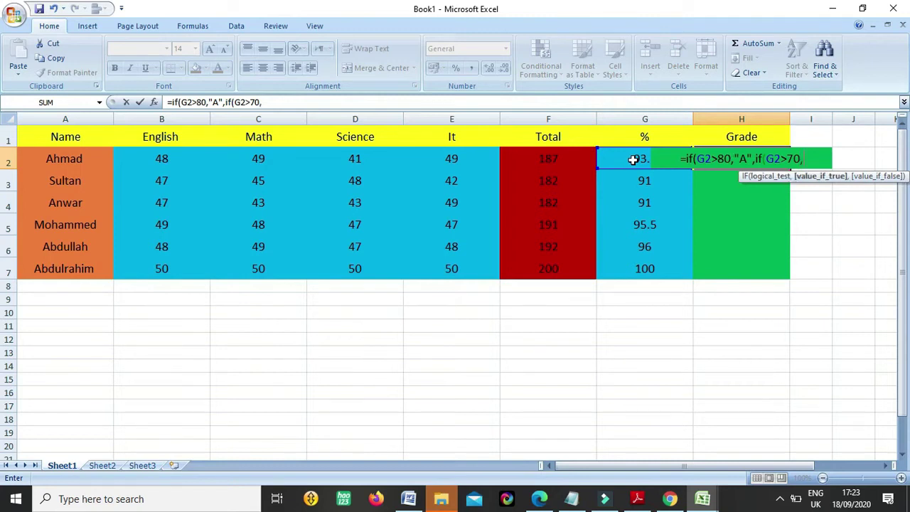
pyautogui.write('"B@')
pyautogui.press('BackSpace')
pyautogui.write('"')
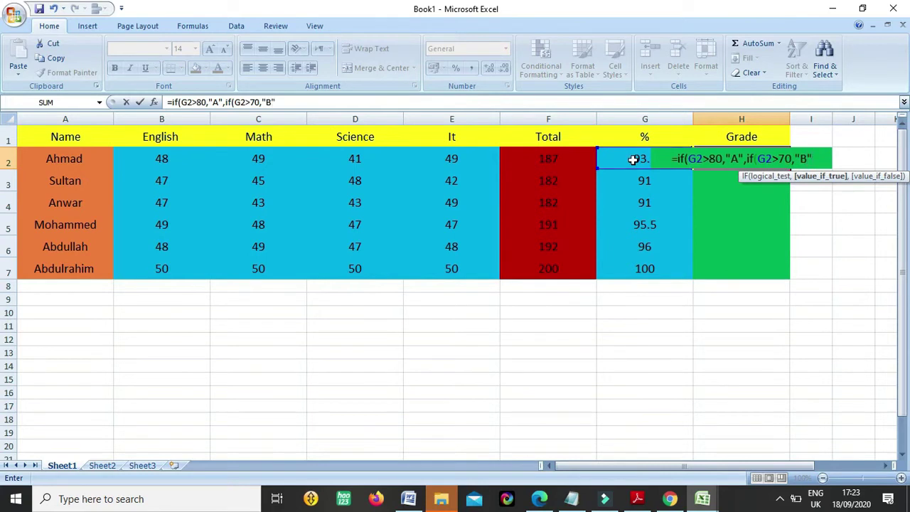
# Nest a third IF returning "C" when G2 is greater than 60, and commit H2 as =IF(G2>80,"A",IF(G2>70,"B",IF(G2>60,"C")))
pyautogui.write(',')
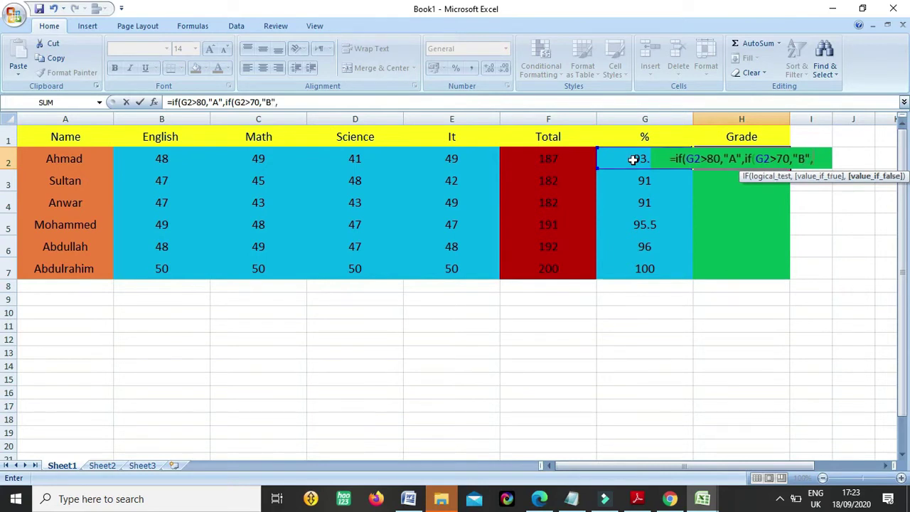
pyautogui.write('if')
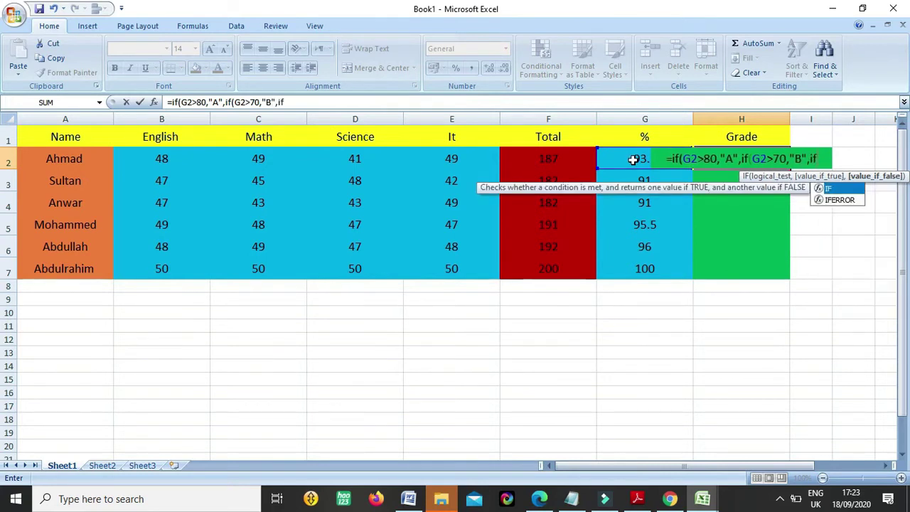
pyautogui.write('(')
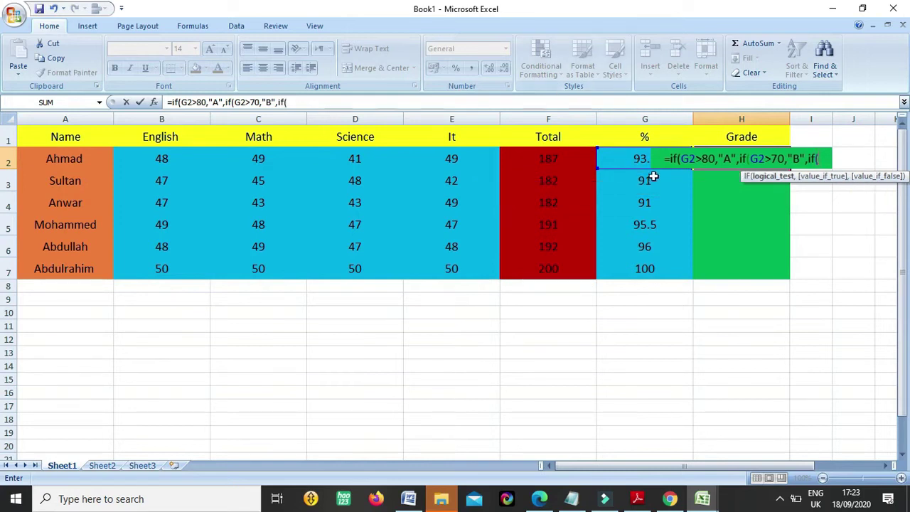
pyautogui.click(635, 158)
pyautogui.write('>')
pyautogui.write('6')
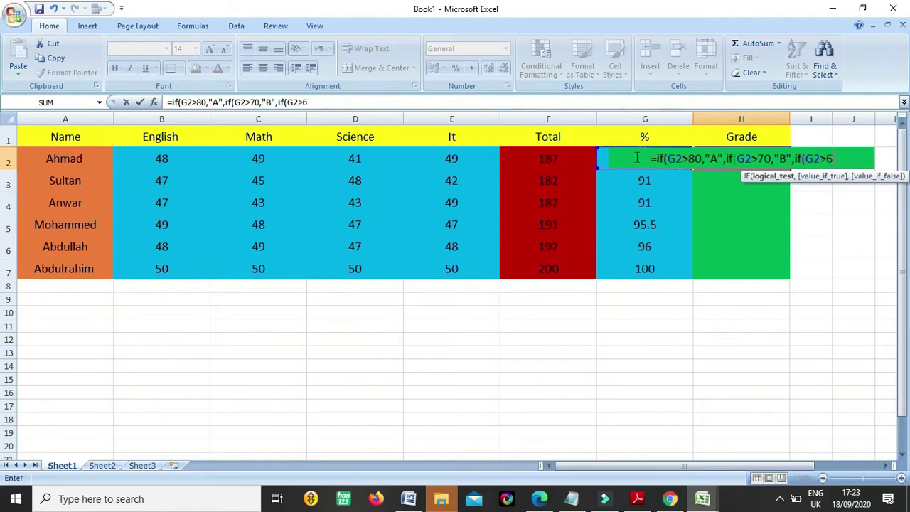
pyautogui.write('0,')
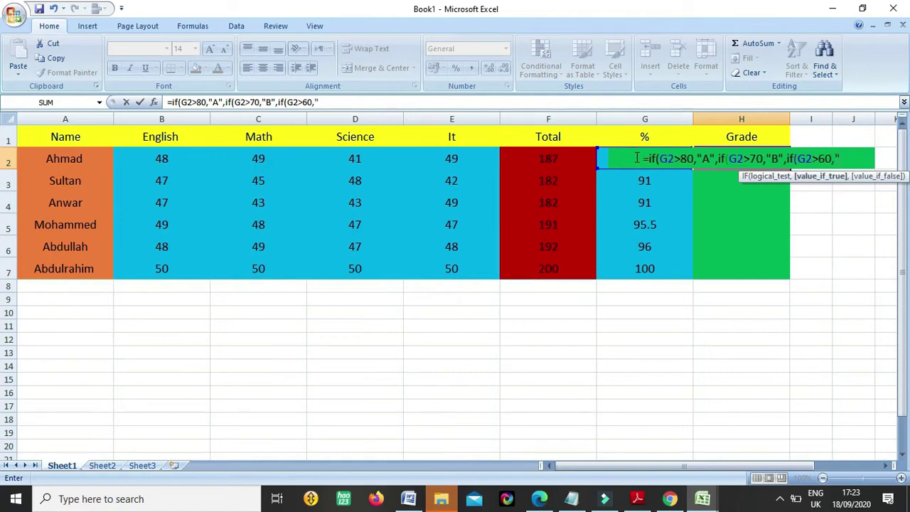
pyautogui.write('"C')
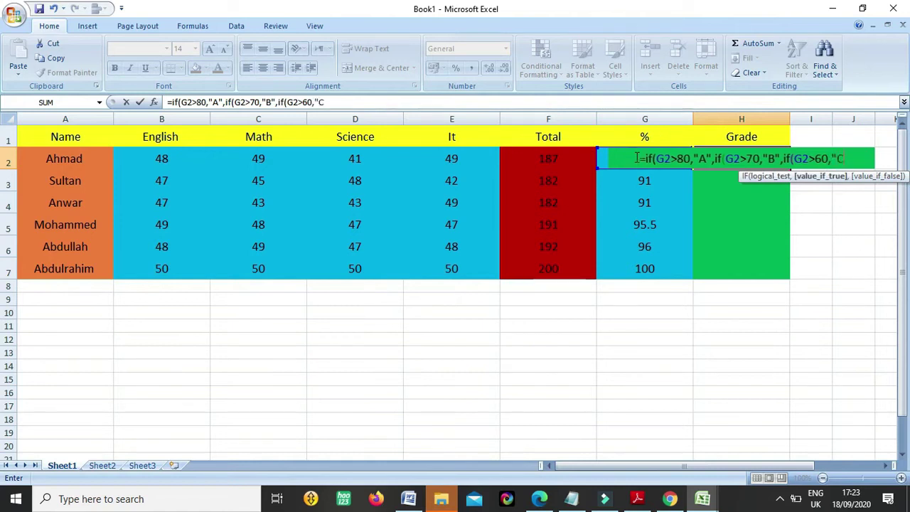
pyautogui.write('"')
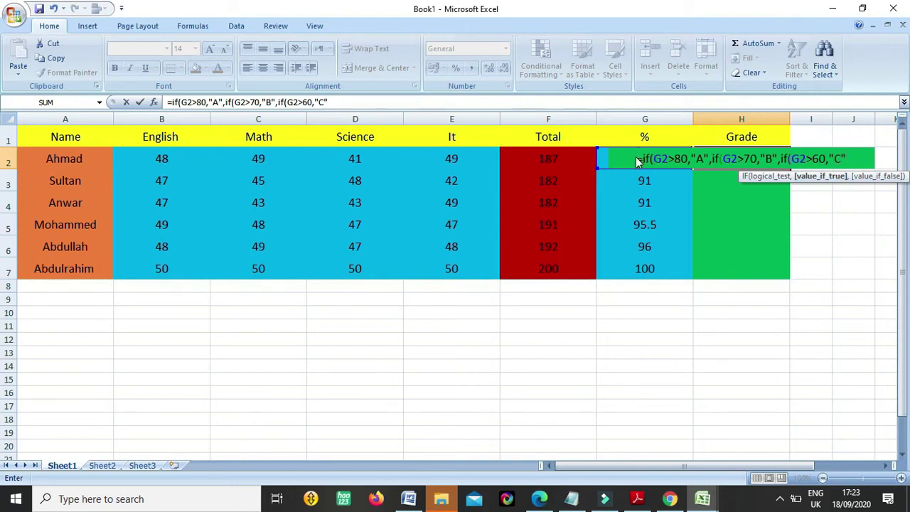
pyautogui.press('Return')
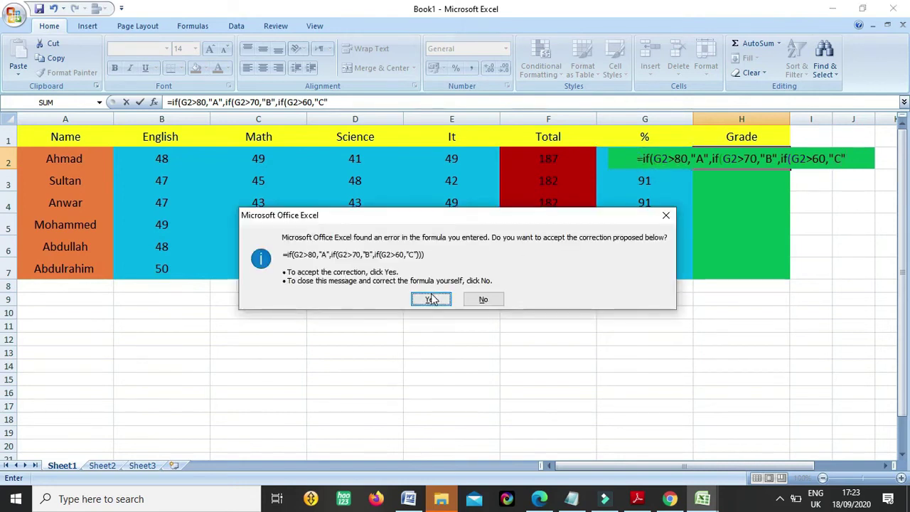
pyautogui.click(432, 298)
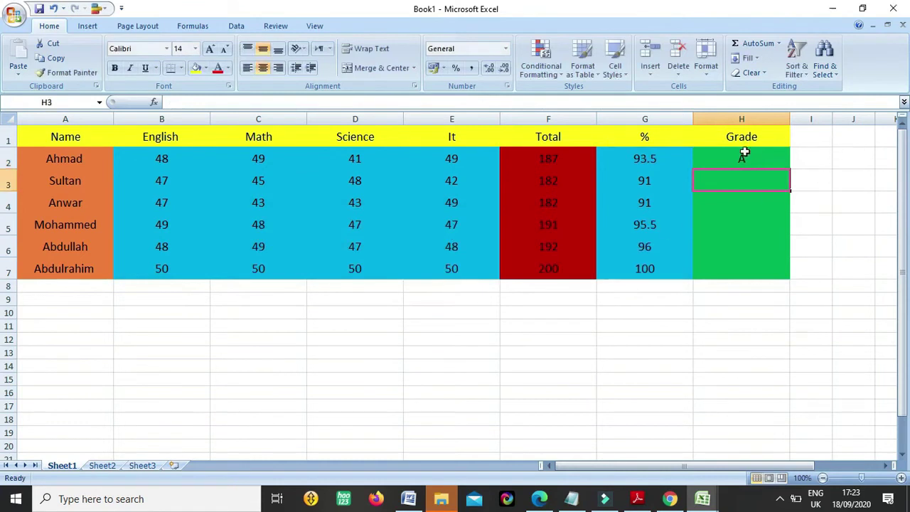
# Review the nested IF conditions of the grade formula in H2
pyautogui.click(744, 154)
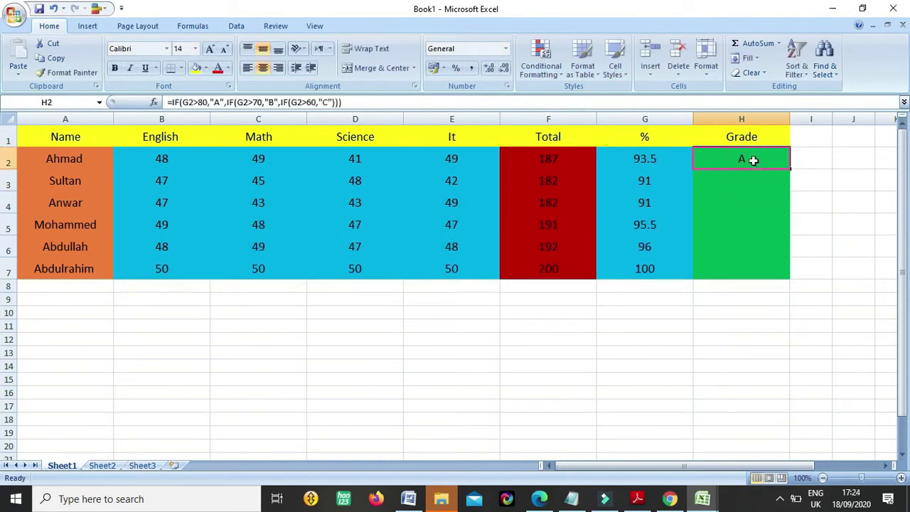
pyautogui.doubleClick(752, 160)
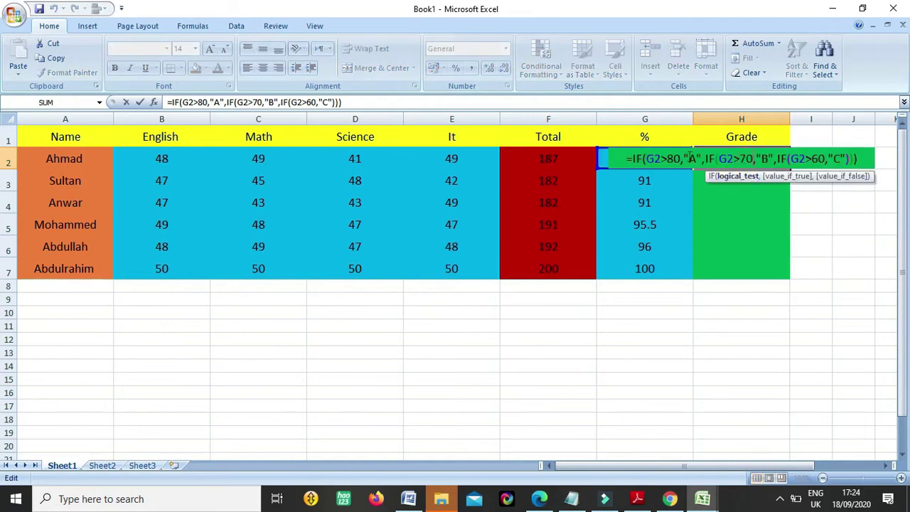
pyautogui.click(791, 201)
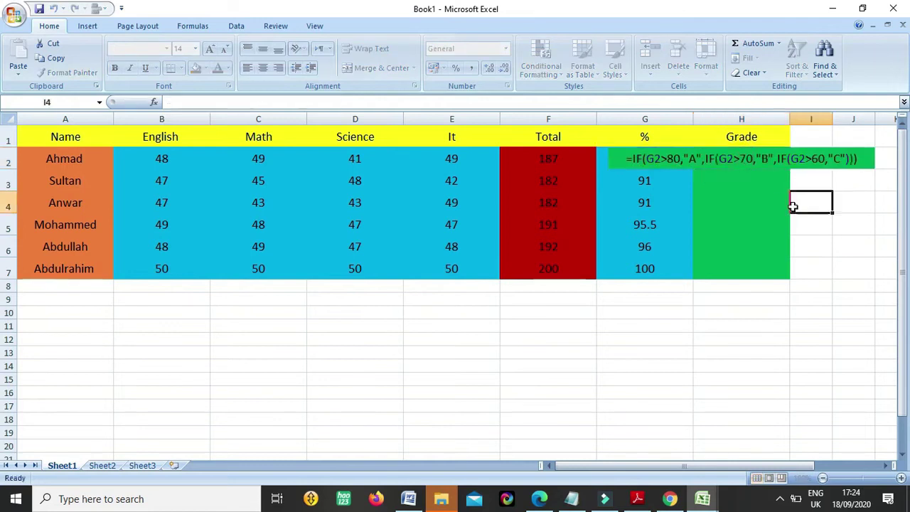
pyautogui.click(730, 158)
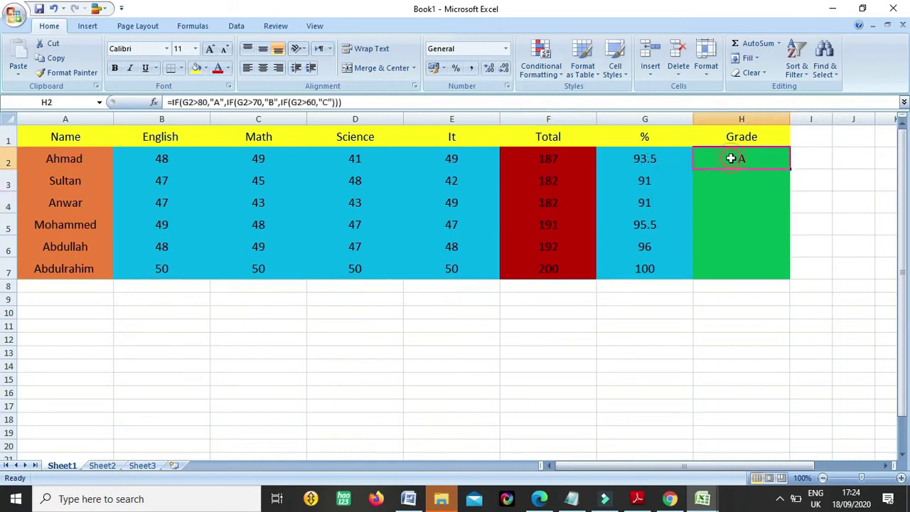
# Enter the percentage range "70 - 80" in B11 below the marks table
pyautogui.click(186, 324)
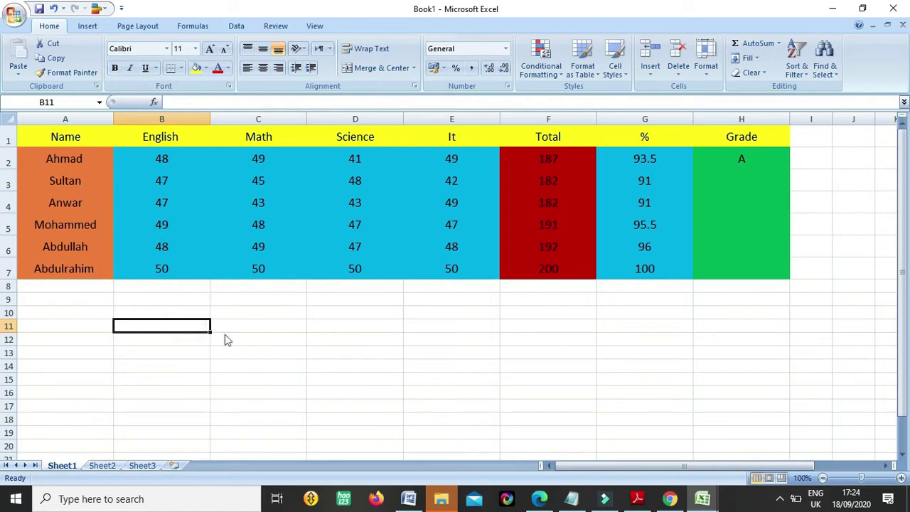
pyautogui.write('>')
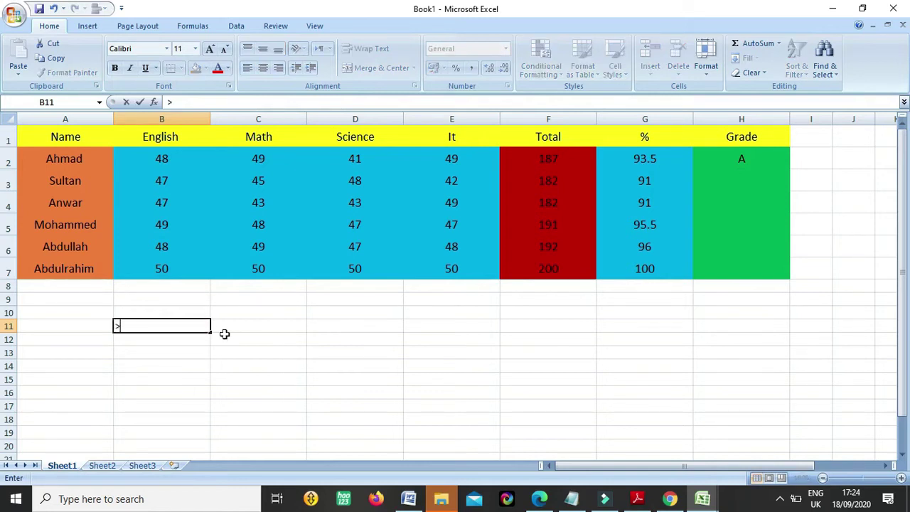
pyautogui.write('70')
pyautogui.write(' 80')
pyautogui.press('BackSpace')
pyautogui.press('BackSpace')
pyautogui.press('BackSpace')
pyautogui.press('BackSpace')
pyautogui.press('BackSpace')
pyautogui.press('BackSpace')
pyautogui.write('70 - 80')
pyautogui.press('Return')
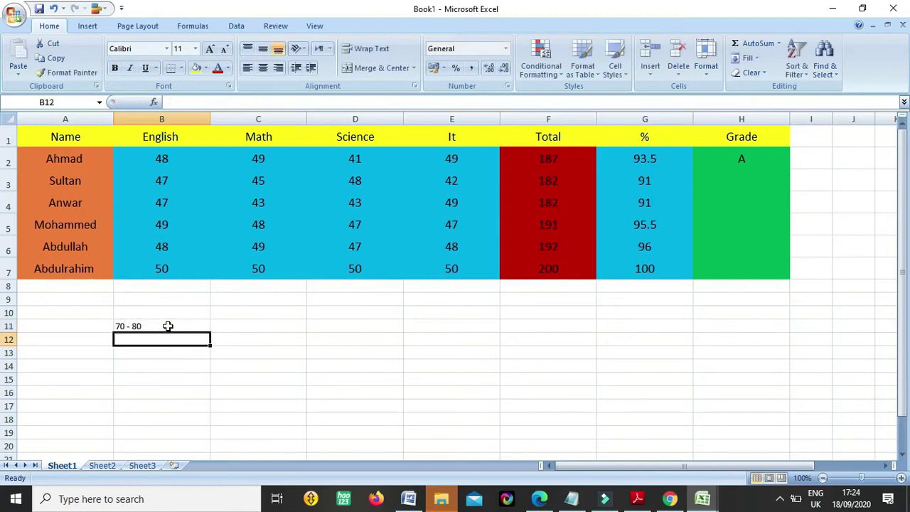
# Add the percentage ranges "60 - 70" in B12 and "90 - 100" in B13
pyautogui.write('60')
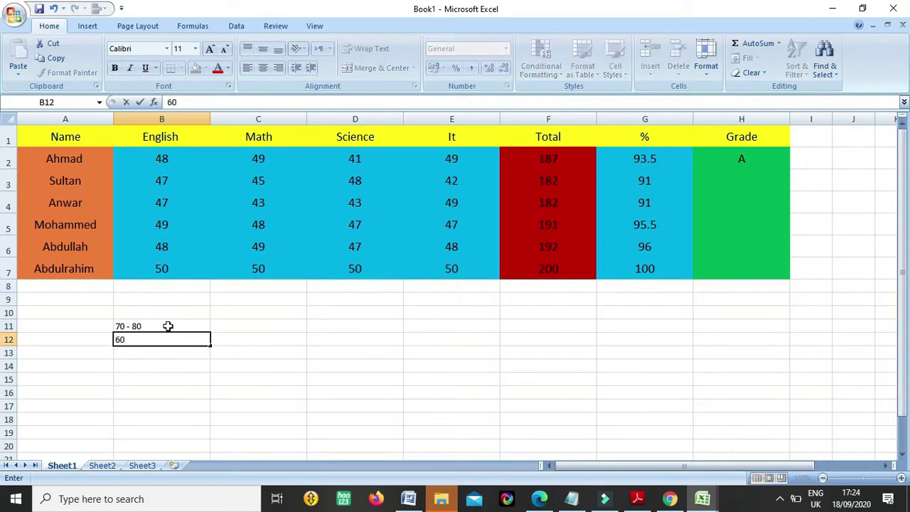
pyautogui.write(' - 70')
pyautogui.press('Return')
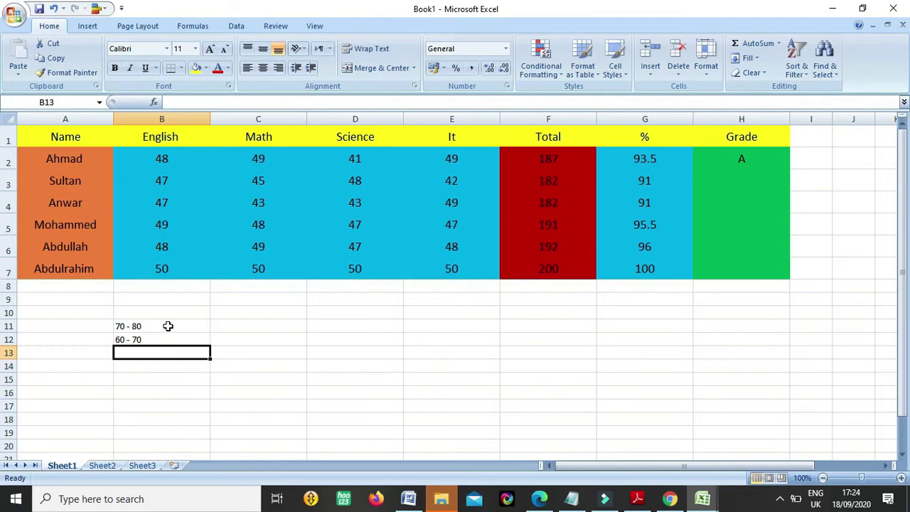
pyautogui.write('9')
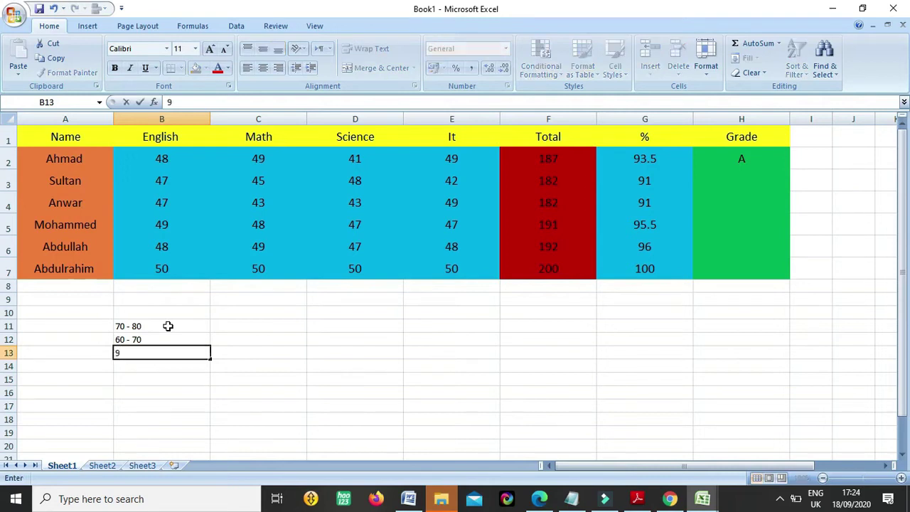
pyautogui.write('0 - 100')
pyautogui.press('Tab')
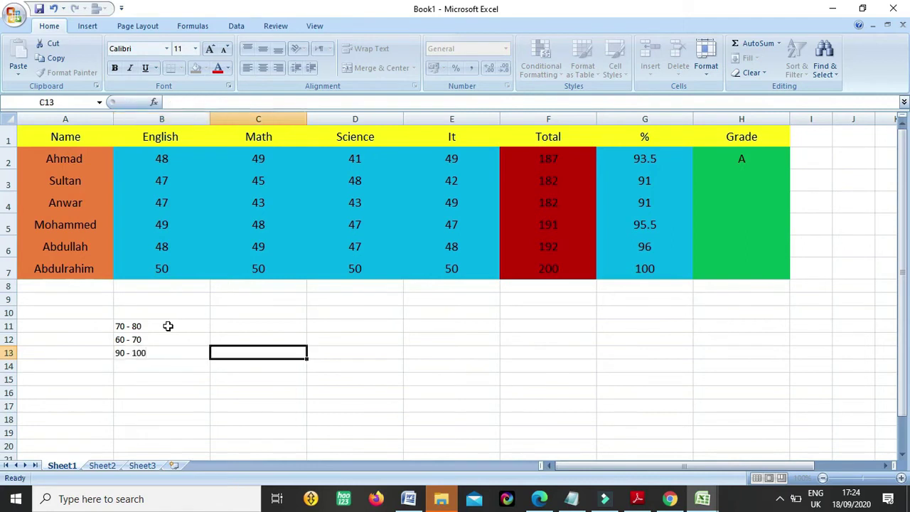
# Label the first percentage range by entering "Greater Than >" in A11
pyautogui.press('Up')
pyautogui.press('Up')
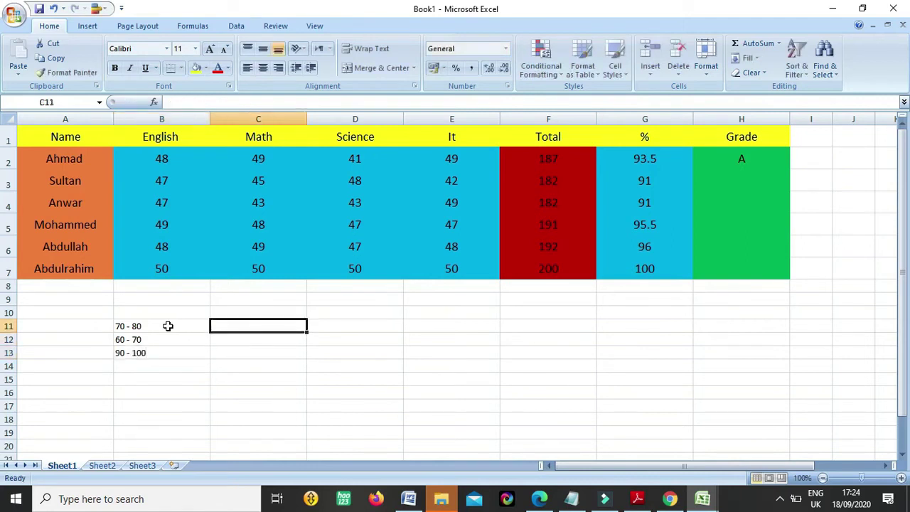
pyautogui.press('Left')
pyautogui.press('Left')
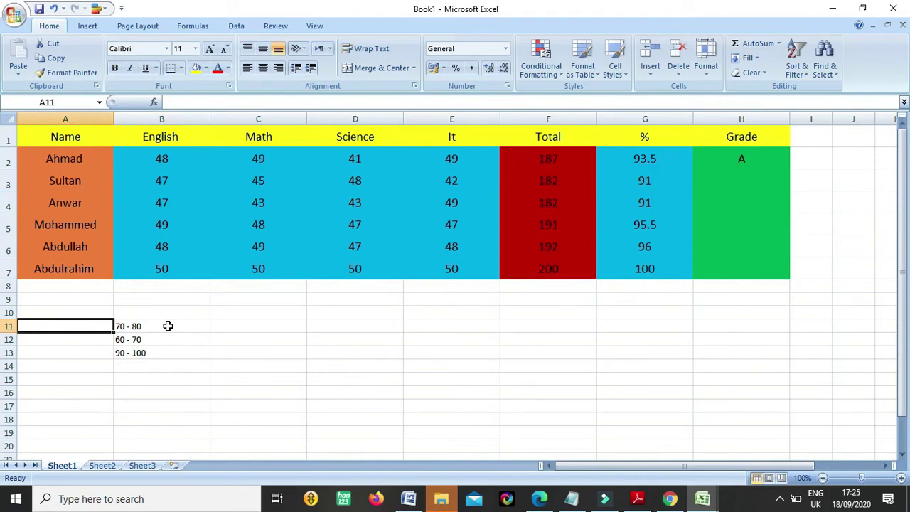
pyautogui.write('Greater Than >')
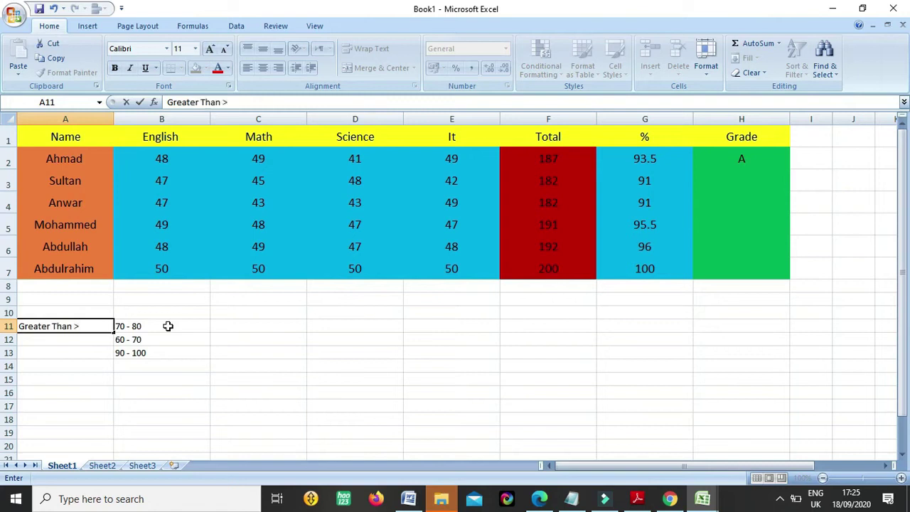
pyautogui.press('Return')
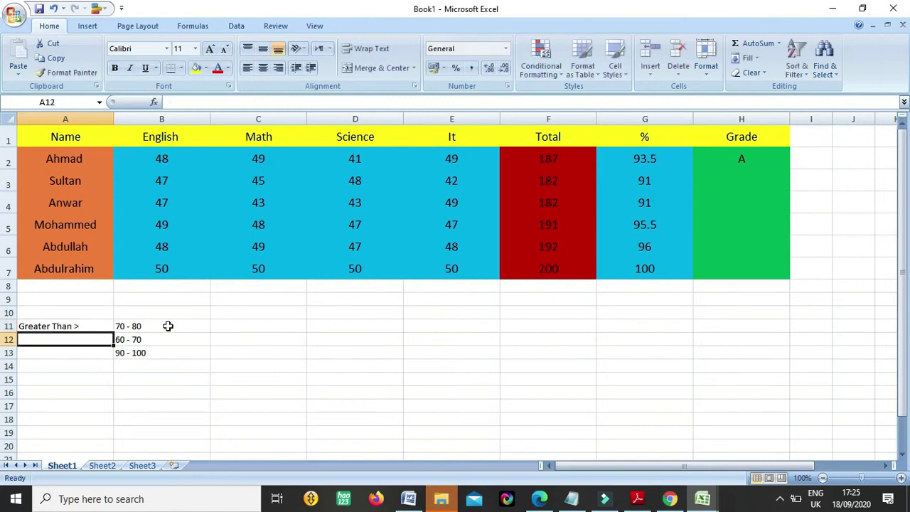
# Copy the "Greater Than >" label from A11 into A12 and A13
pyautogui.press('Up')
pyautogui.hotkey('ctrl', 'c')
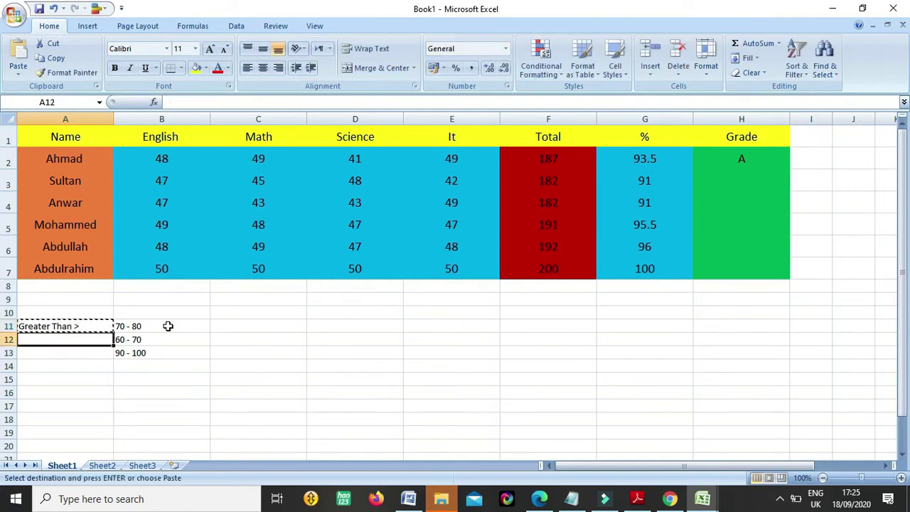
pyautogui.press('Down')
pyautogui.hotkey('ctrl', 'v')
pyautogui.press('Down')
pyautogui.hotkey('ctrl', 'v')
# Enter grade A in C11 beside the 70 - 80 range and clear the copy selection
pyautogui.press('Right')
pyautogui.press('Right')
pyautogui.press('Up')
pyautogui.press('Up')
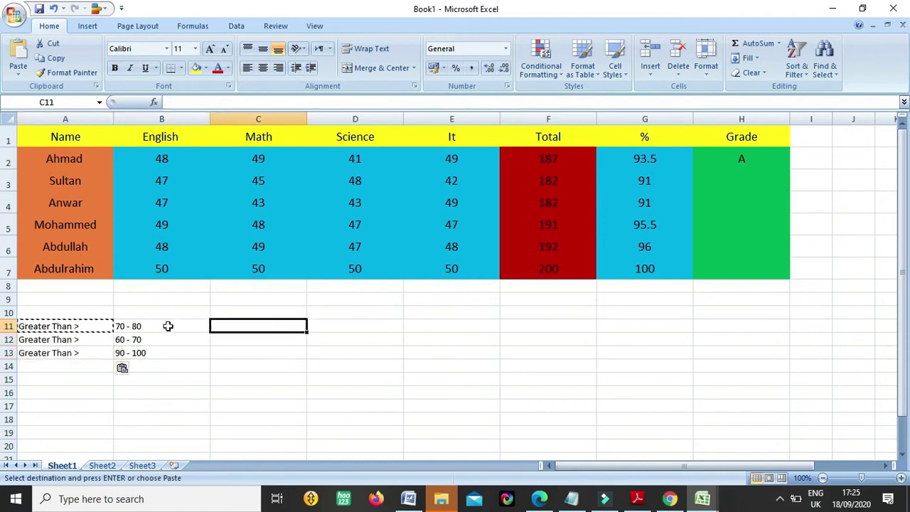
pyautogui.press('Escape')
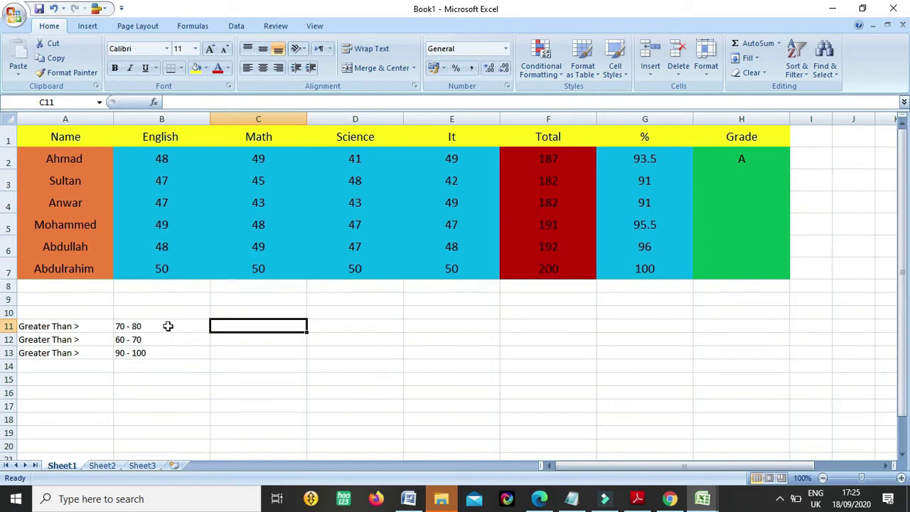
pyautogui.write('A')
pyautogui.press('Return')
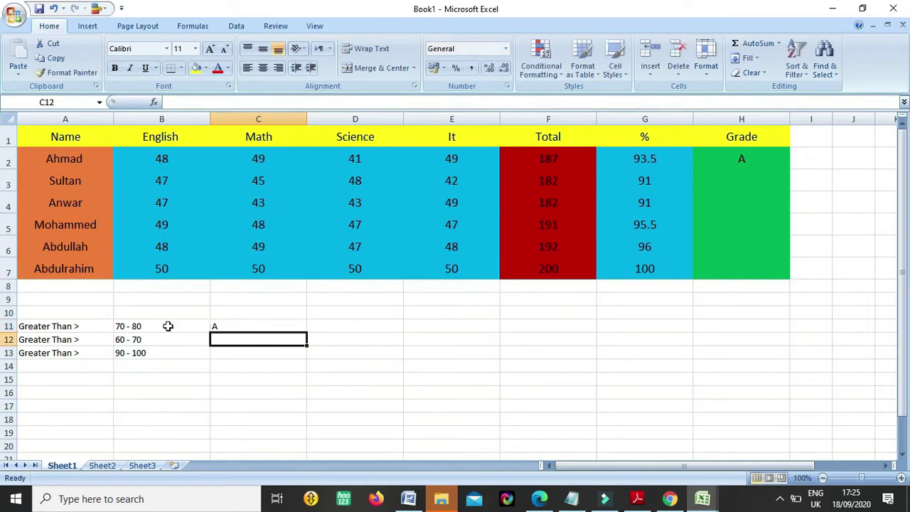
# Enter grade B in C12 beside the 60 - 70 range and grade A+ in C13 beside the 90 - 100 range
pyautogui.write('B')
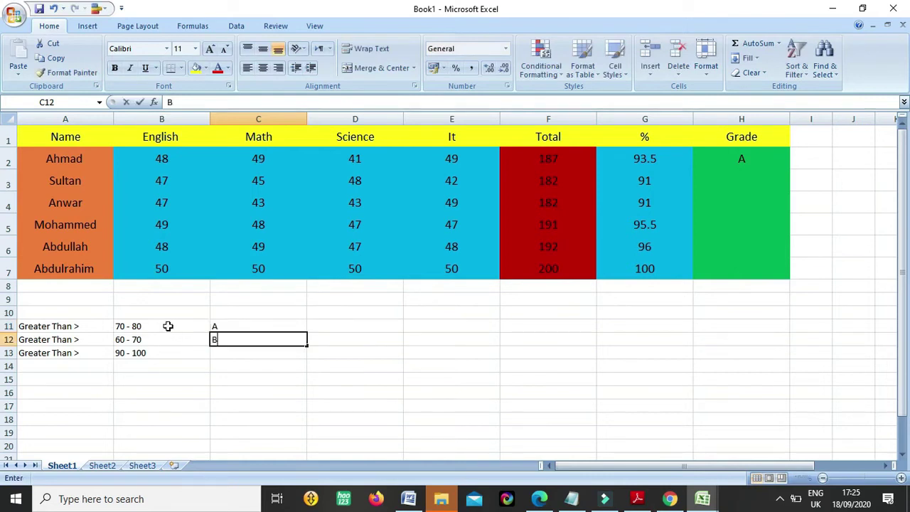
pyautogui.press('Return')
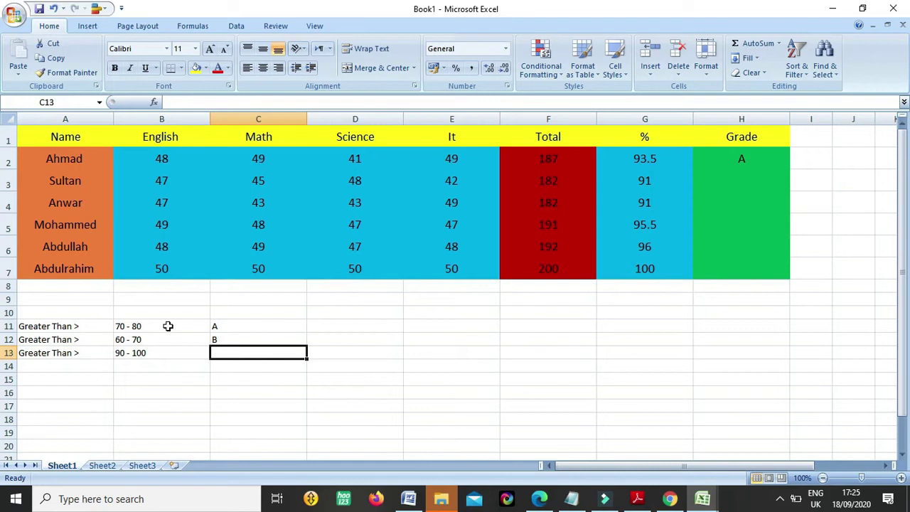
pyautogui.write('A+')
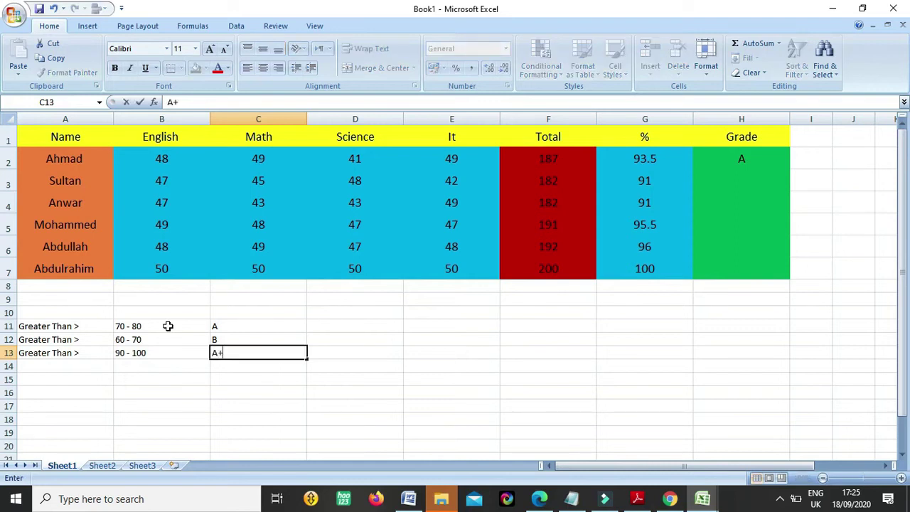
pyautogui.press('Return')
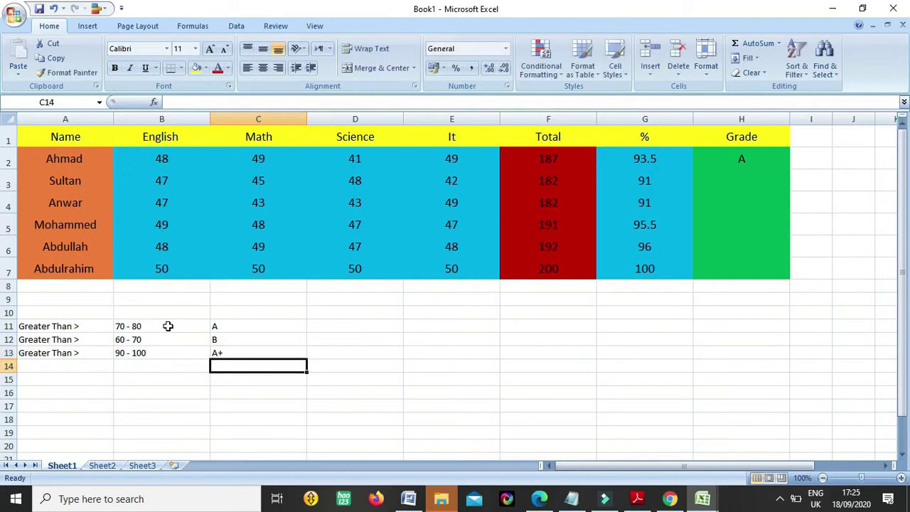
# Set the font size of the grade range cells A11:D13 to 18 and widen column A to fit its labels
pyautogui.press('Right')
pyautogui.press('Up')
pyautogui.press('Up')
pyautogui.press('Up')
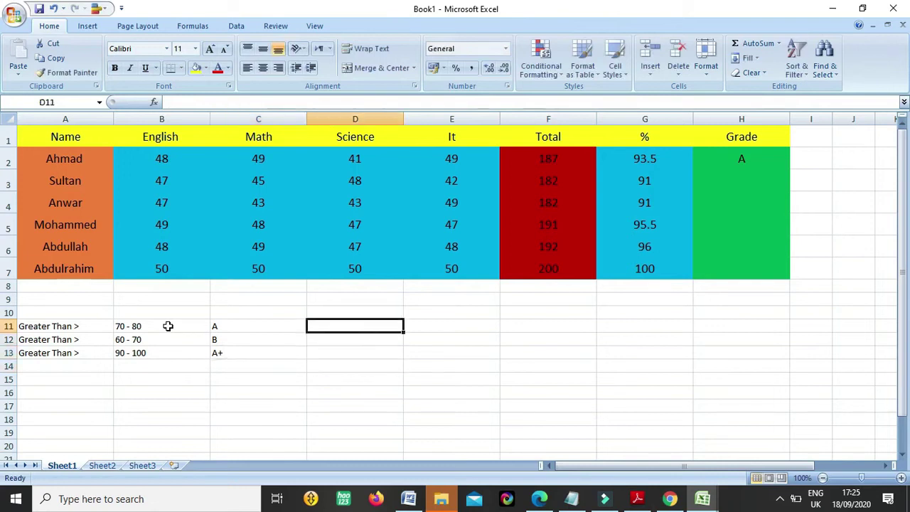
pyautogui.hotkey('shift', 'Left')
pyautogui.hotkey('shift', 'Left')
pyautogui.hotkey('shift', 'Left')
pyautogui.hotkey('shift', 'Down')
pyautogui.hotkey('shift', 'Down')
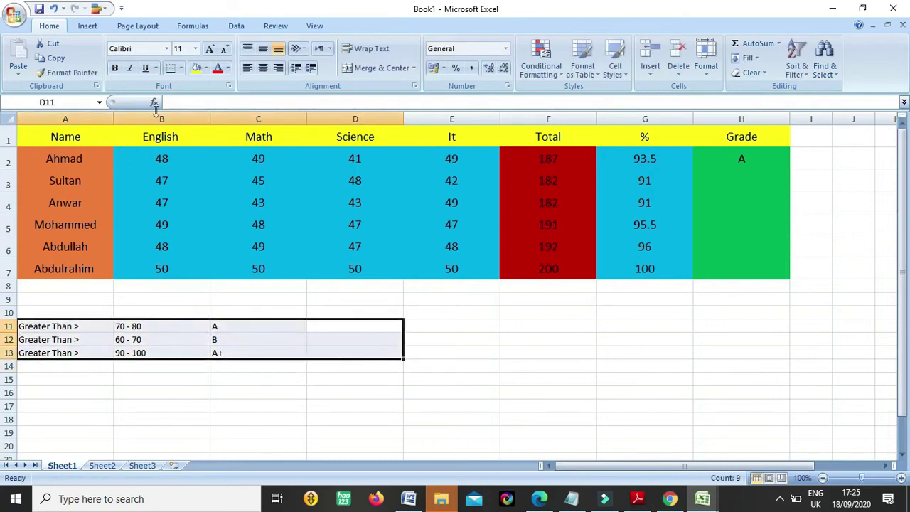
pyautogui.click(194, 49)
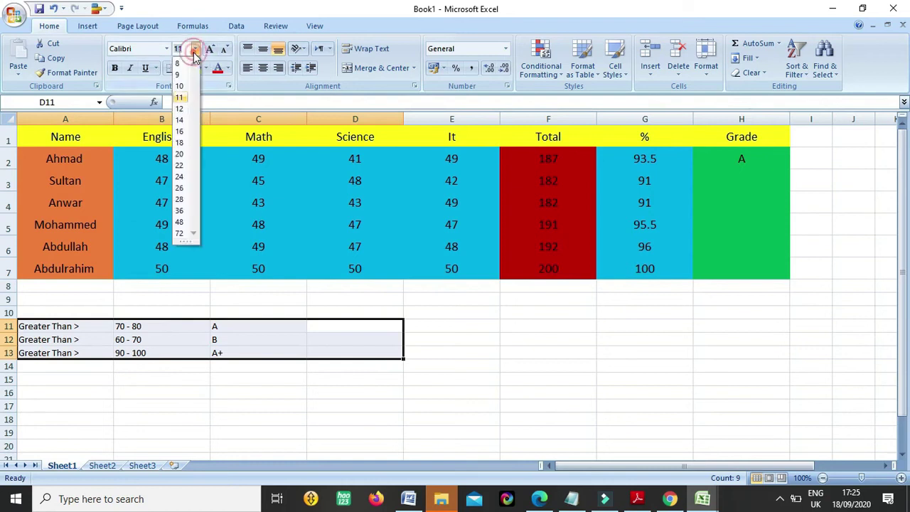
pyautogui.click(179, 142)
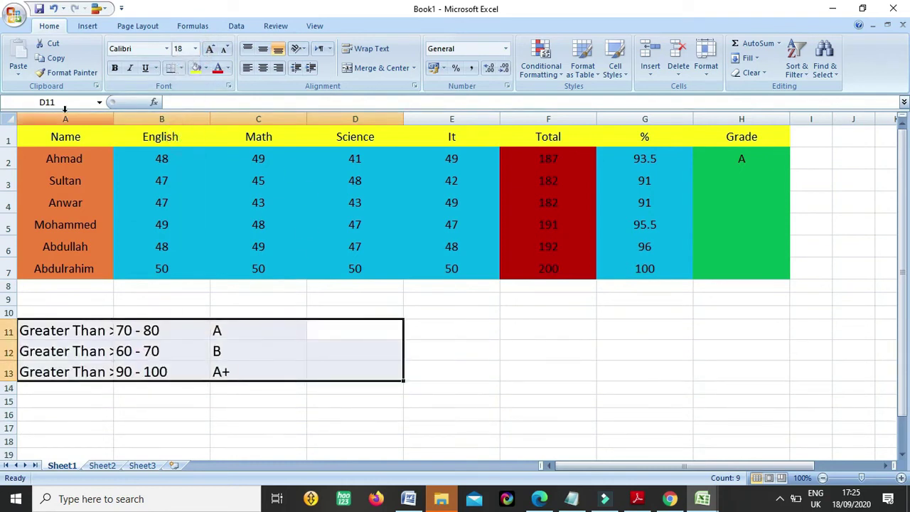
pyautogui.moveTo(114, 119); pyautogui.dragTo(131, 118)
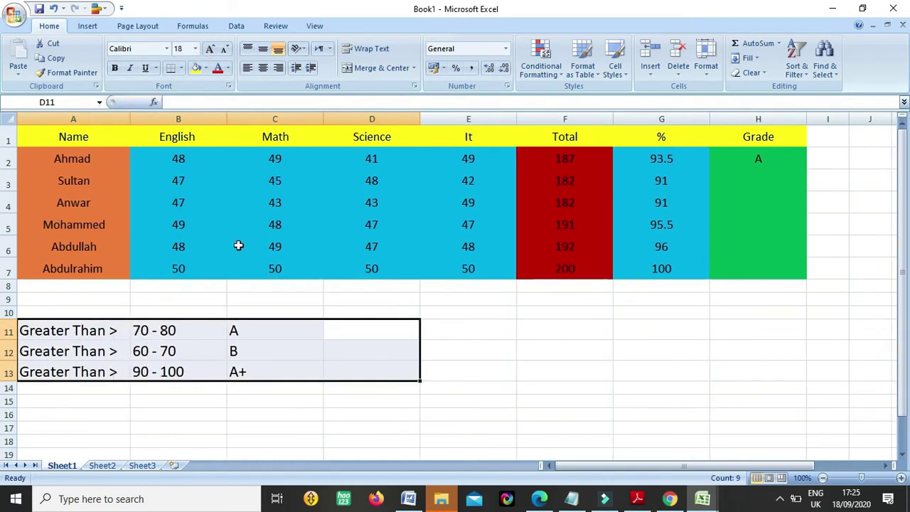
# List the comparison operators >, <, > = and < = in cells E11 to E14
pyautogui.click(425, 344)
pyautogui.click(445, 332)
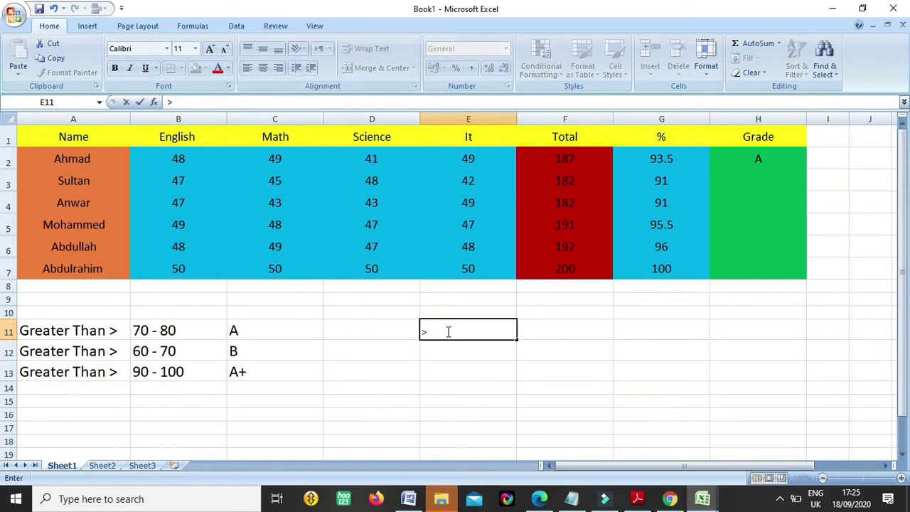
pyautogui.press('Return')
pyautogui.click(447, 332)
pyautogui.press('Down')
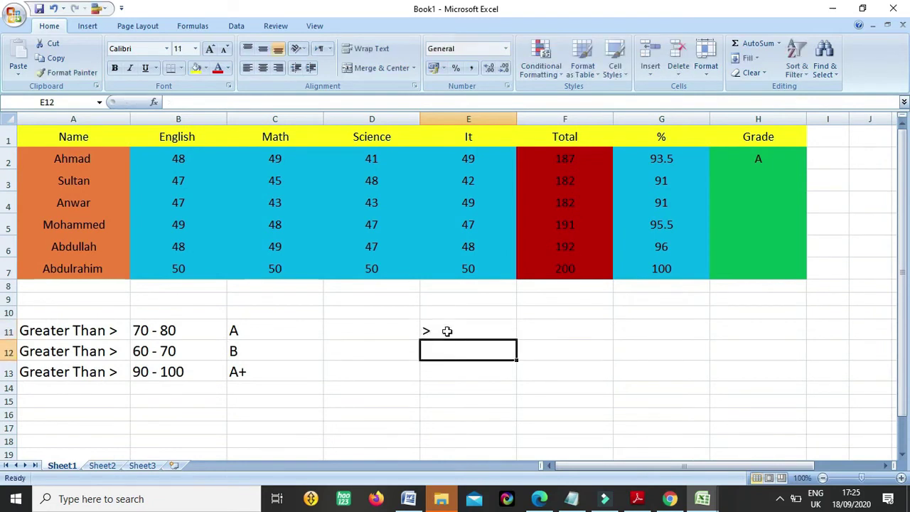
pyautogui.write('<')
pyautogui.press('Return')
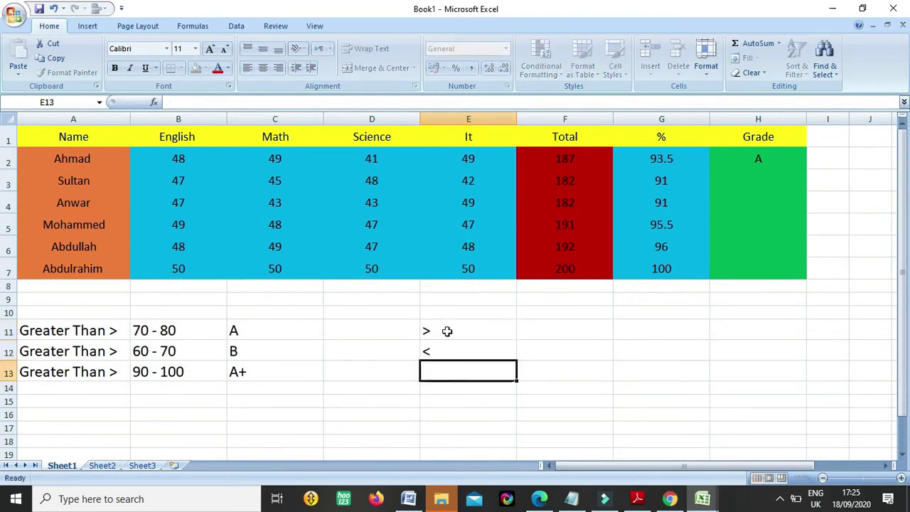
pyautogui.write('> =')
pyautogui.press('Return')
pyautogui.write('< =')
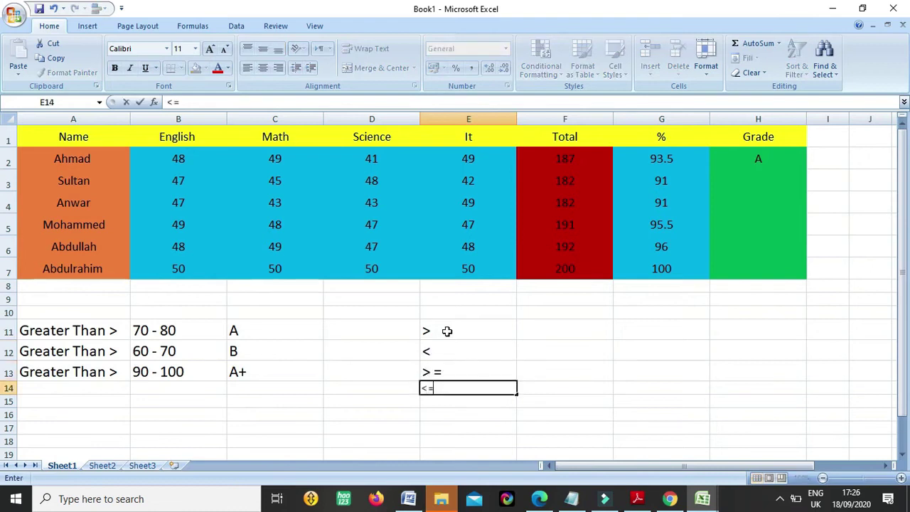
pyautogui.press('Return')
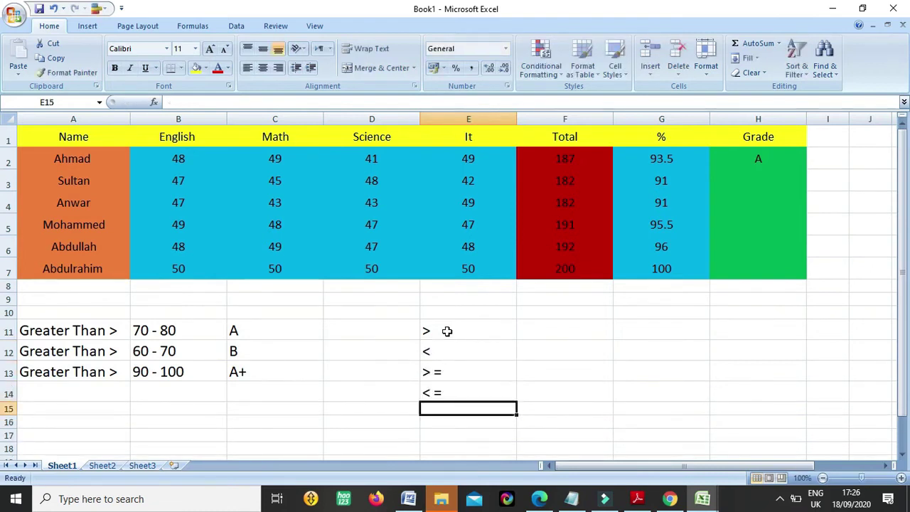
pyautogui.write('=')
pyautogui.press('Up')
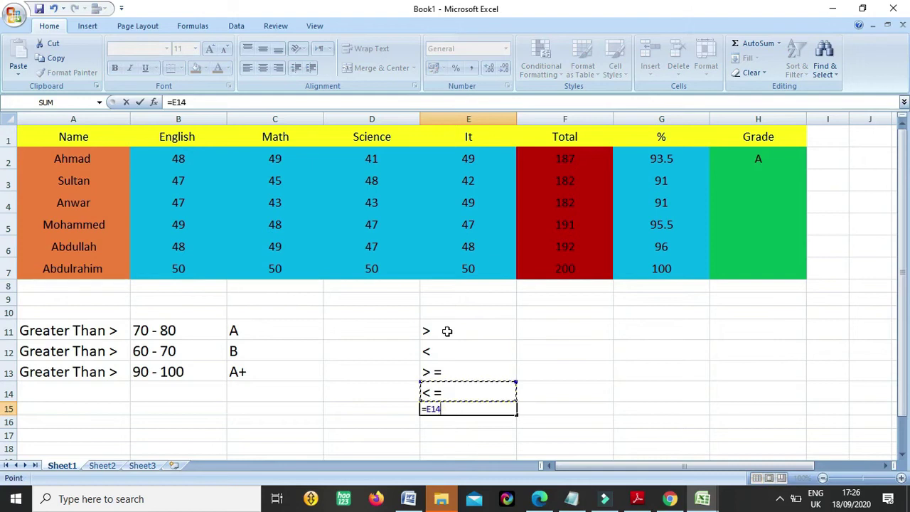
pyautogui.press('Escape')
# Describe the first two operators by entering "Greater than" in F11 and "Less Than" in F12
pyautogui.press('Up')
pyautogui.press('Up')
pyautogui.press('Up')
pyautogui.press('Right')
pyautogui.press('Right')
pyautogui.press('Left')
pyautogui.press('Up')
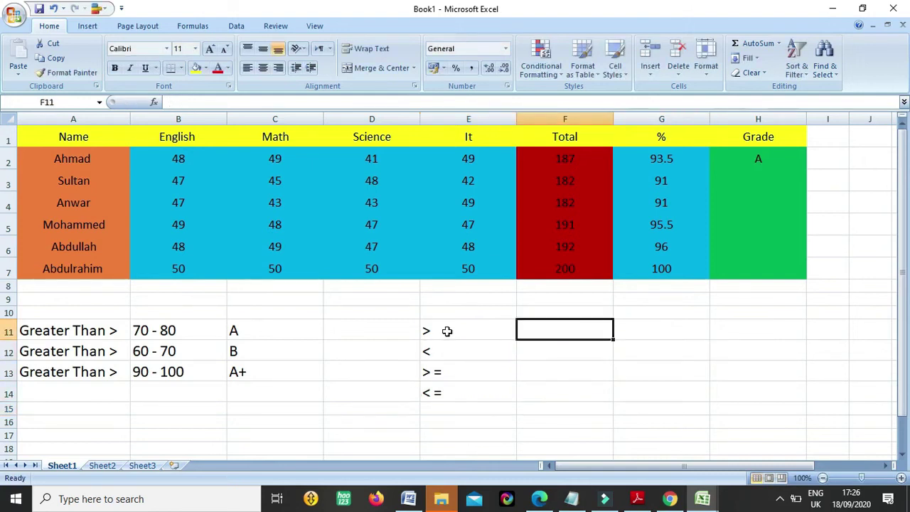
pyautogui.write('gREATER THAN')
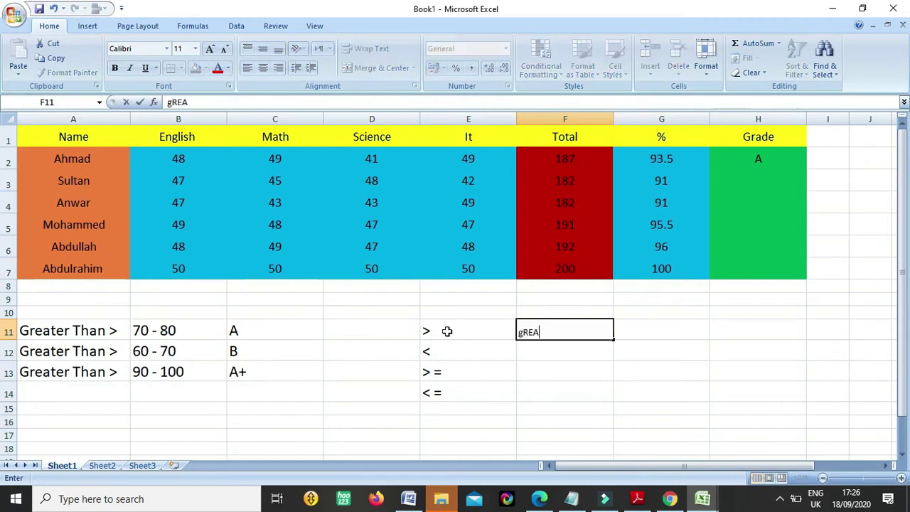
pyautogui.press('Return')
pyautogui.write('Less Than')
pyautogui.press('Return')
# Enter "Greater than" in F13 beside the > = operator and "Less Than or equal to" in F14 beside < =
pyautogui.write('#')
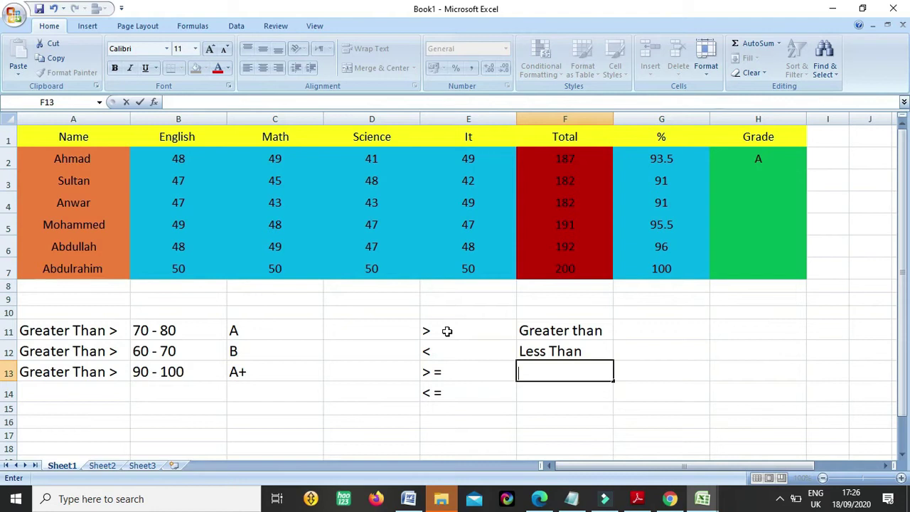
pyautogui.write('Gra')
pyautogui.write('eater')
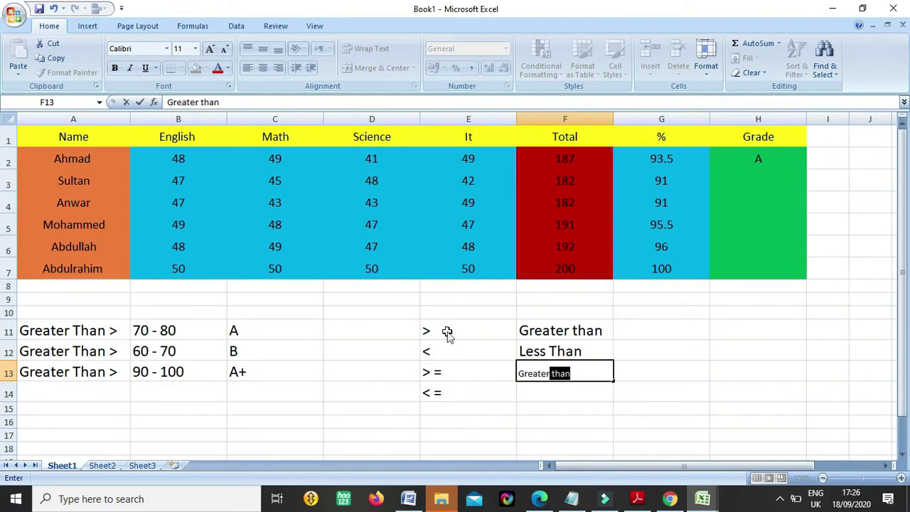
pyautogui.press('Return')
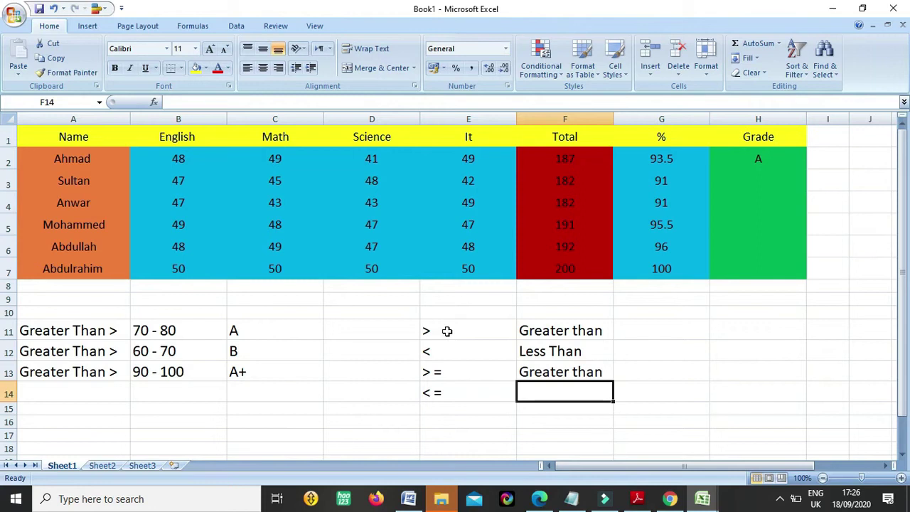
pyautogui.write('Less Than or equal to')
pyautogui.click(718, 395)
pyautogui.click(780, 499)
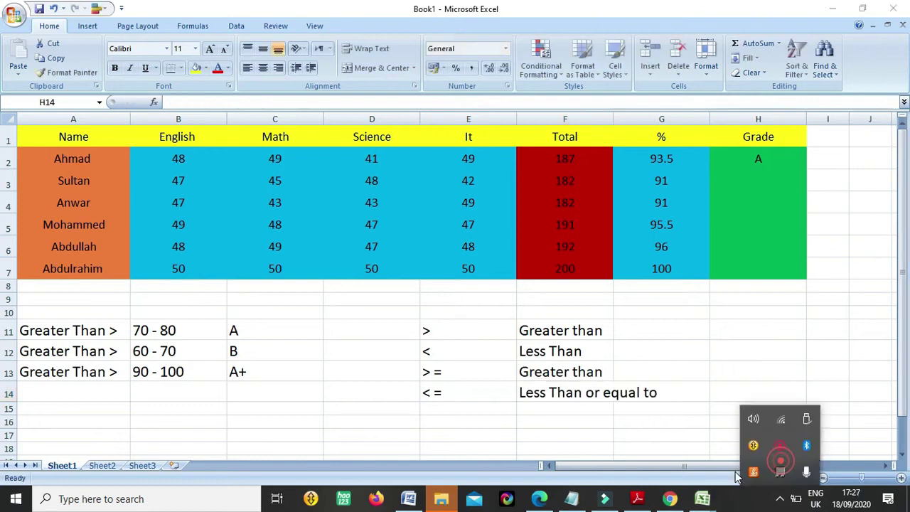
pyautogui.click(713, 398)
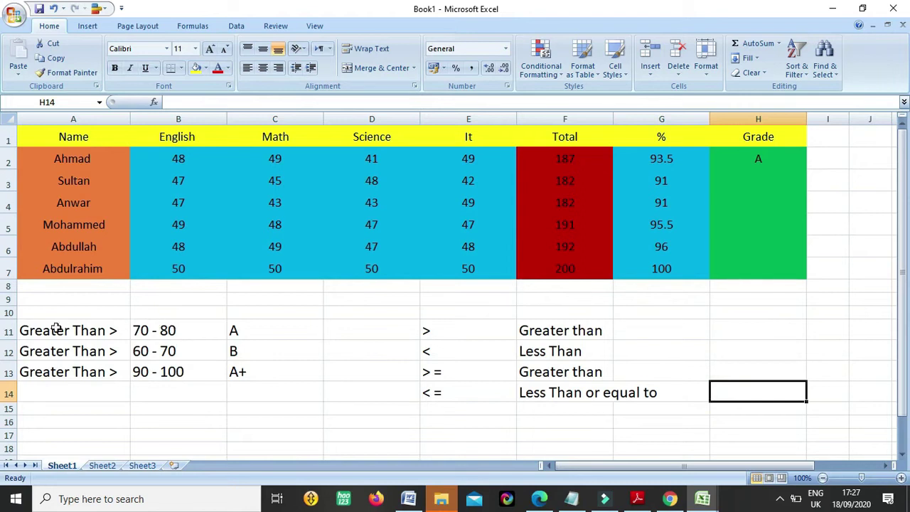
pyautogui.click(779, 501)
# Go through the comparison operators and their meanings in E11:G14 row by row
pyautogui.click(544, 351)
pyautogui.click(479, 335)
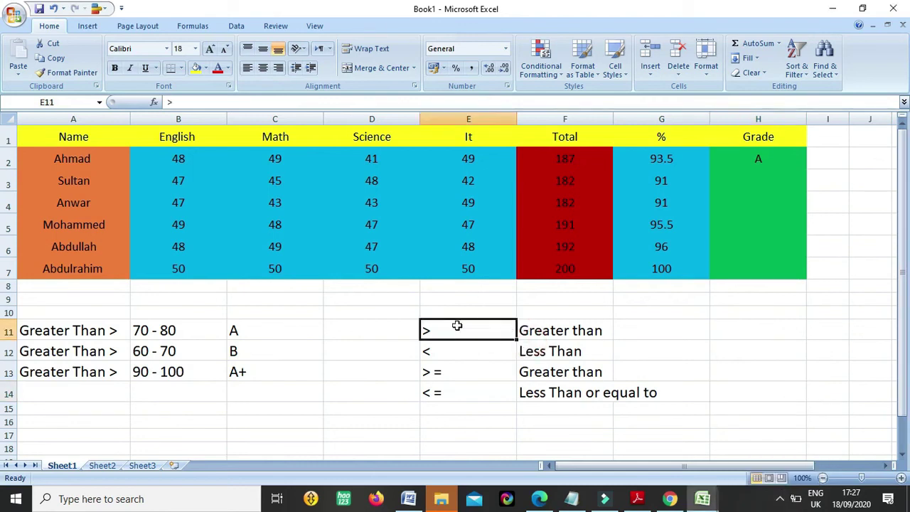
pyautogui.click(542, 332)
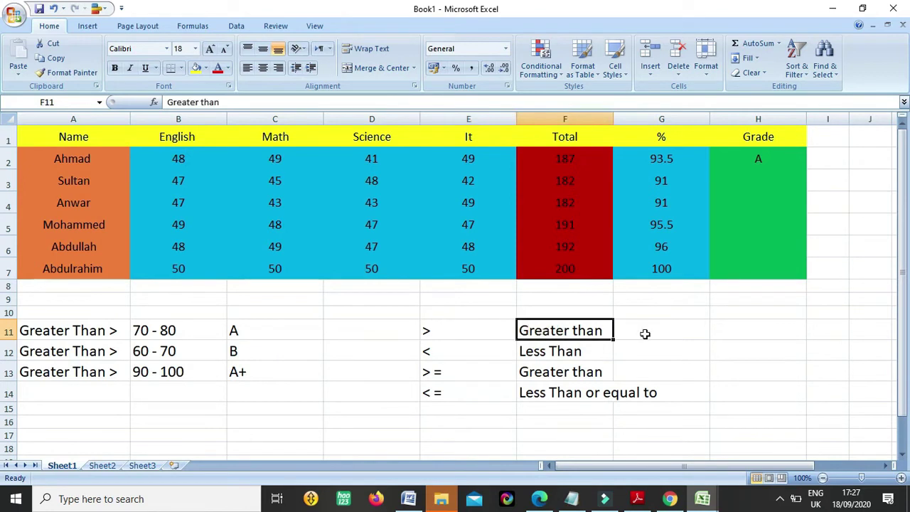
pyautogui.click(486, 351)
pyautogui.click(578, 351)
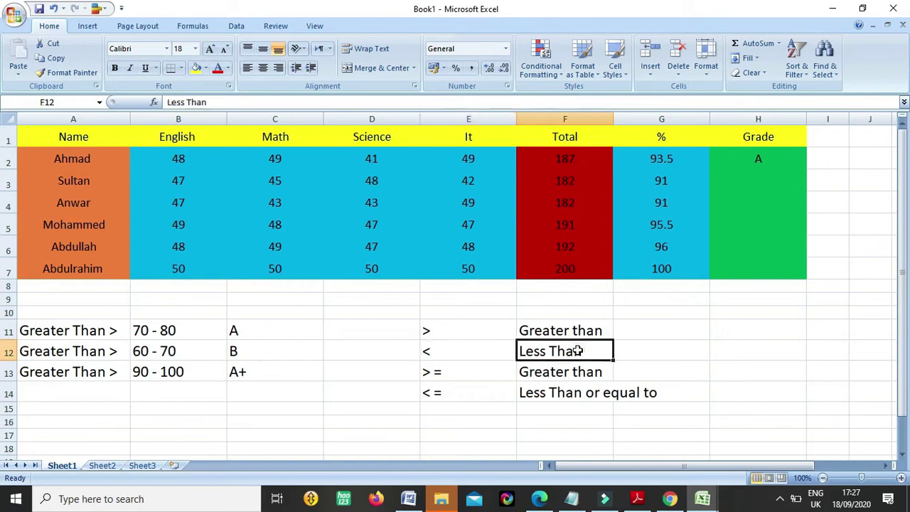
pyautogui.click(471, 373)
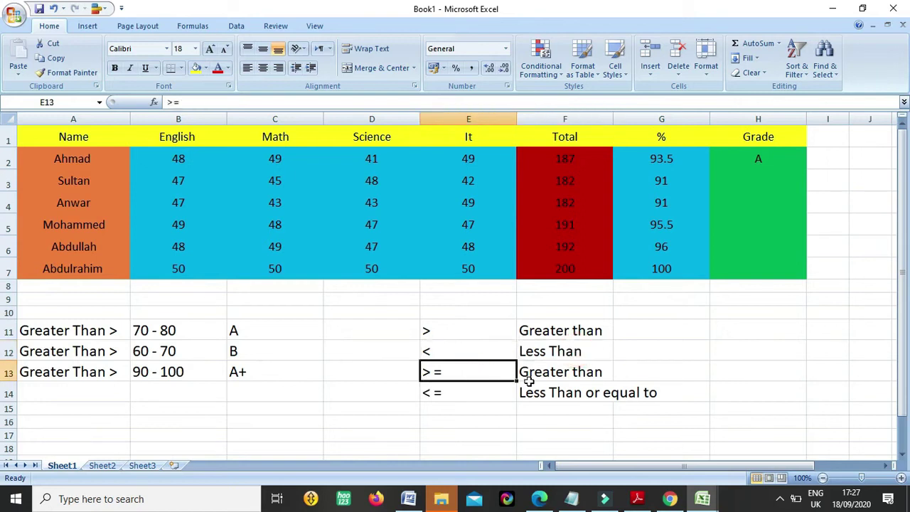
pyautogui.click(473, 336)
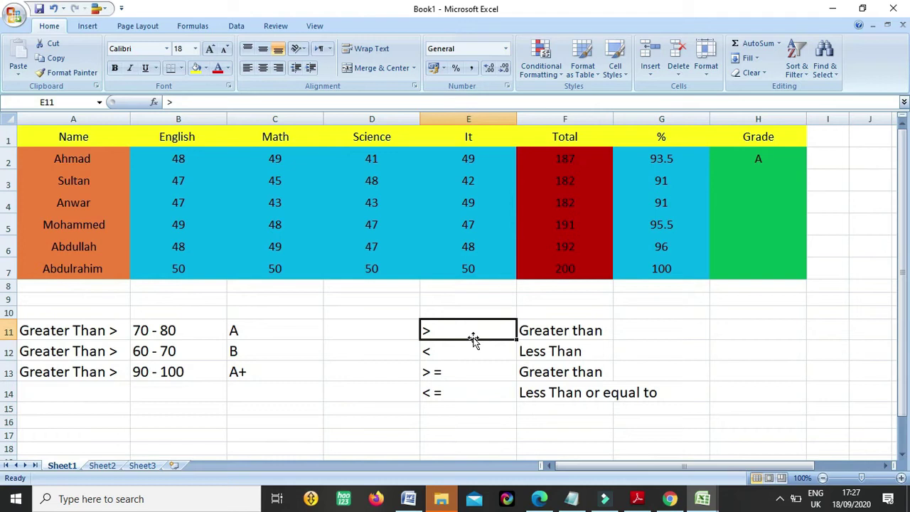
pyautogui.click(450, 368)
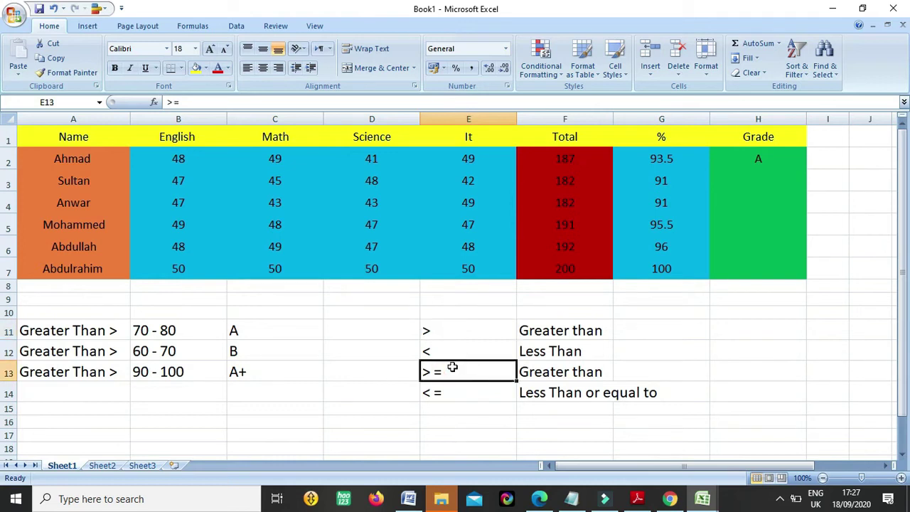
pyautogui.click(480, 393)
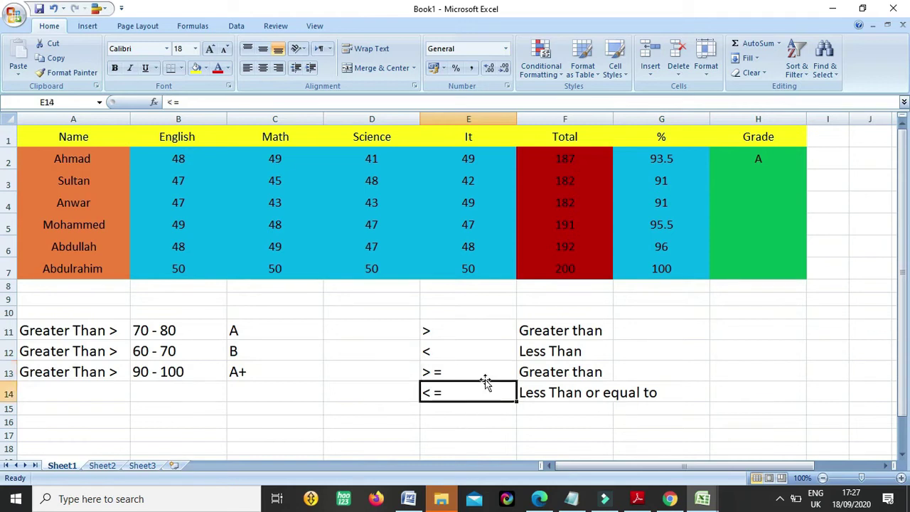
pyautogui.moveTo(473, 328); pyautogui.dragTo(624, 394)
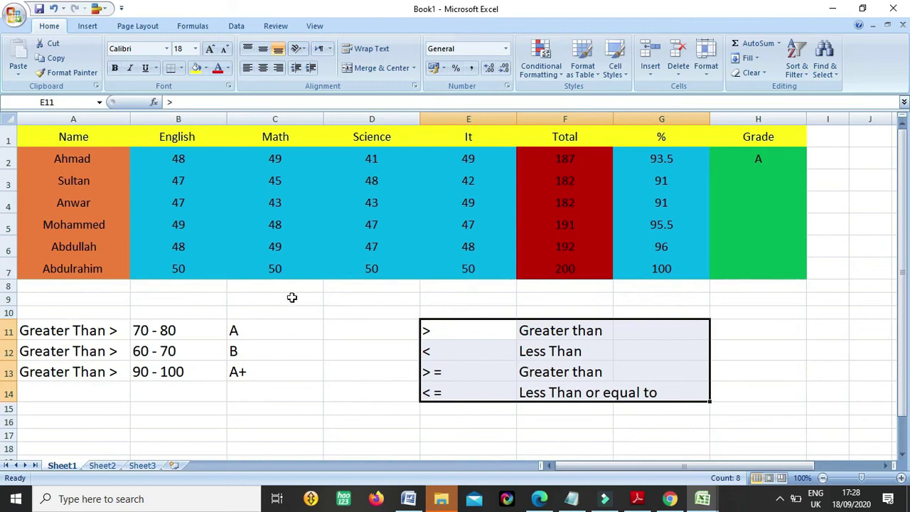
# Review the percentage ranges and their grades in A11:C13, starting with the 70 - 80 row
pyautogui.click(778, 498)
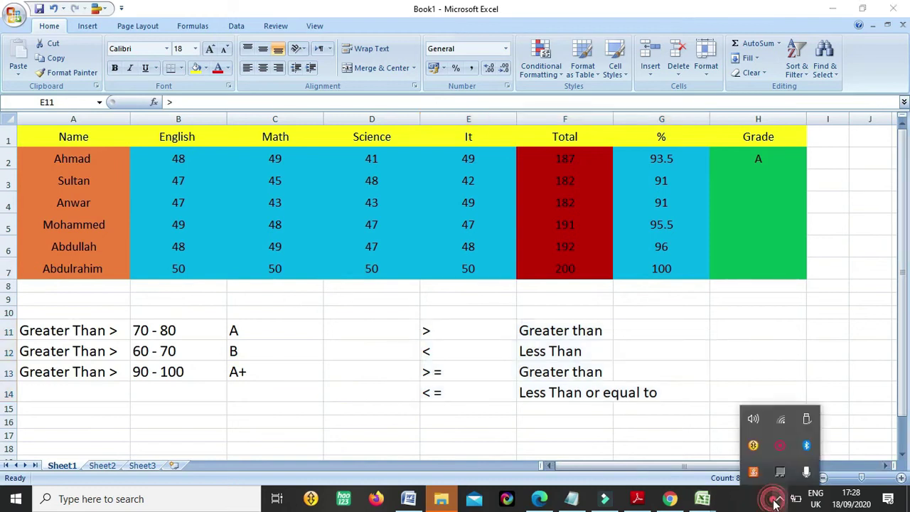
pyautogui.click(108, 329)
pyautogui.click(106, 331)
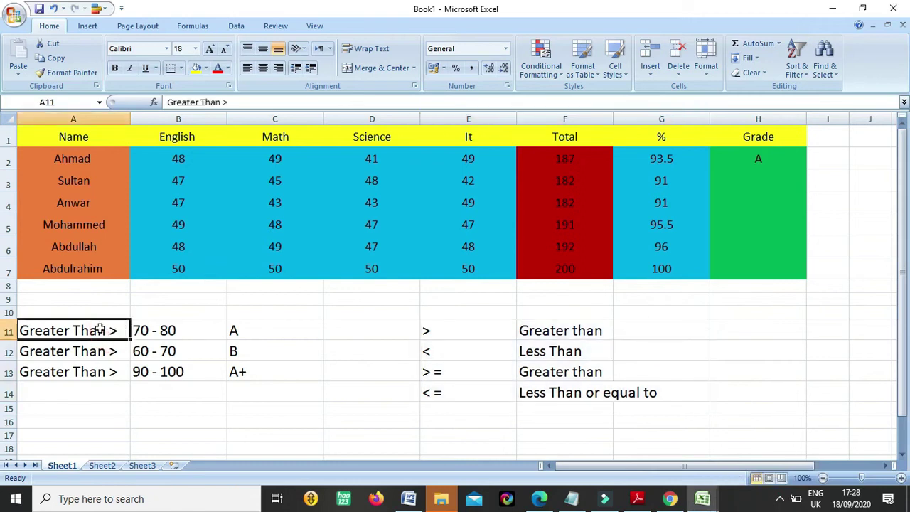
pyautogui.moveTo(96, 325); pyautogui.dragTo(244, 376)
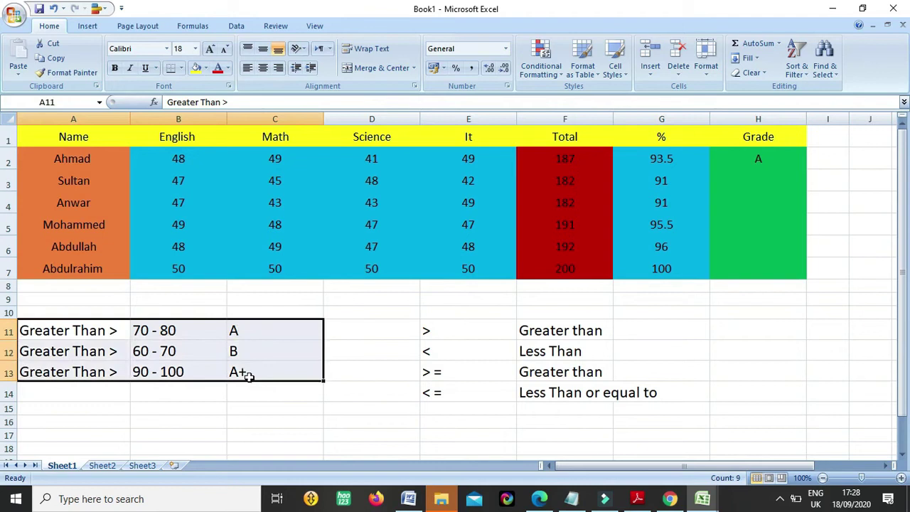
pyautogui.click(243, 330)
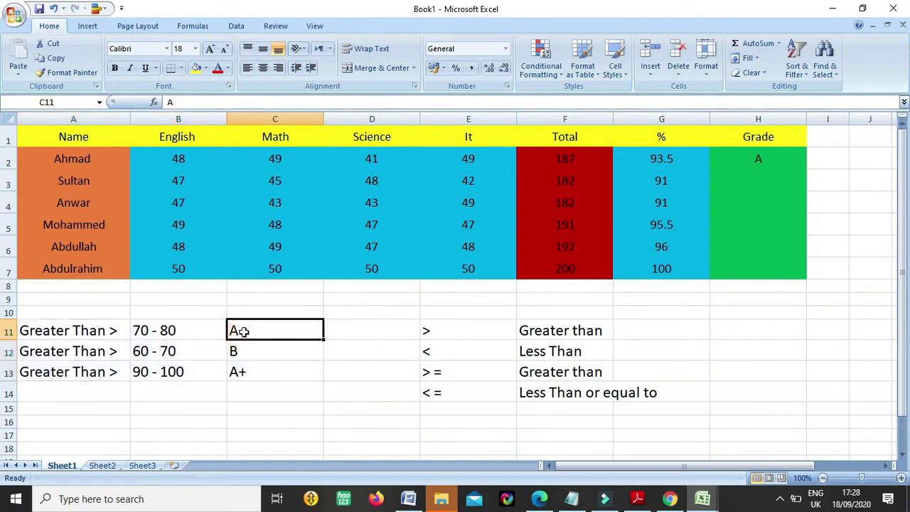
pyautogui.click(143, 330)
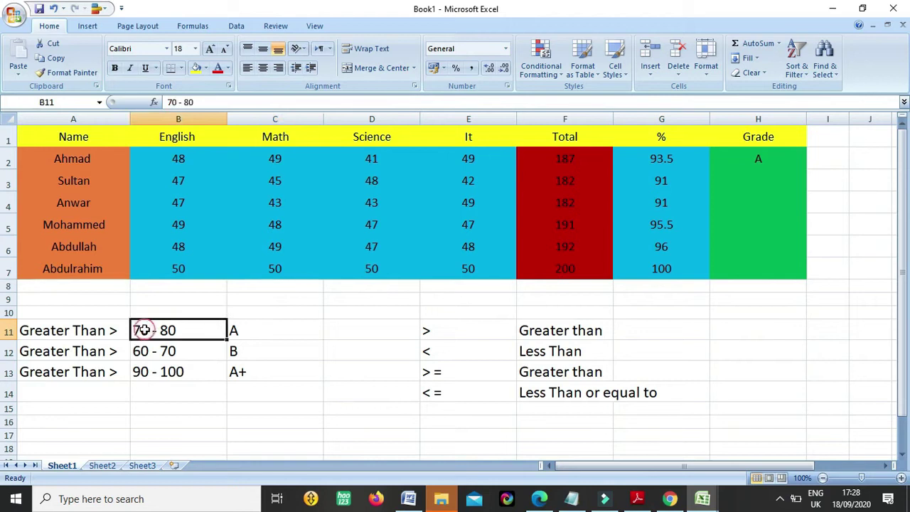
# Review the 60 - 70 and 90 - 100 ranges with their grades in B12:C13, plus the notes block below the table
pyautogui.click(194, 352)
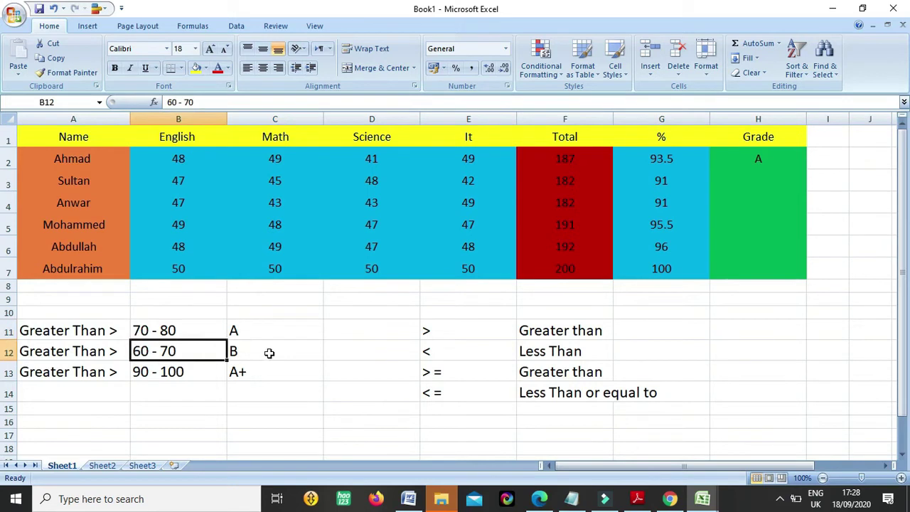
pyautogui.click(269, 352)
pyautogui.click(191, 375)
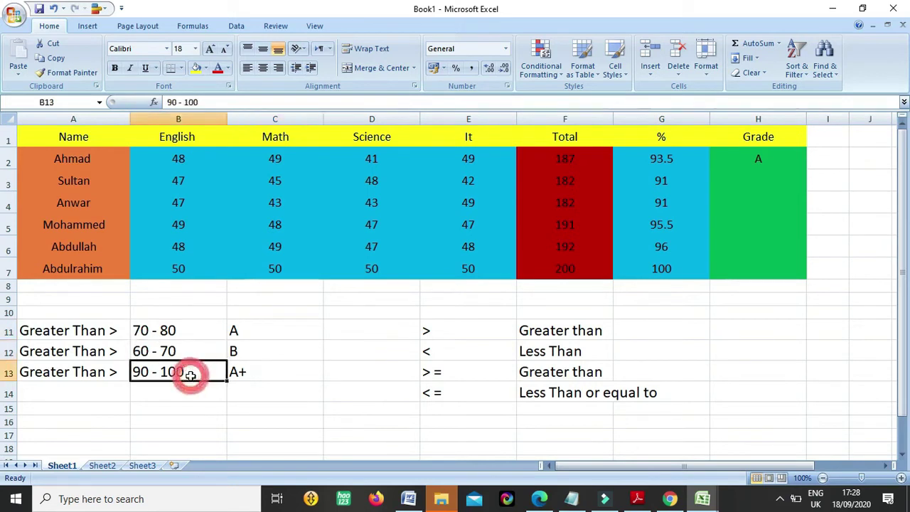
pyautogui.click(264, 372)
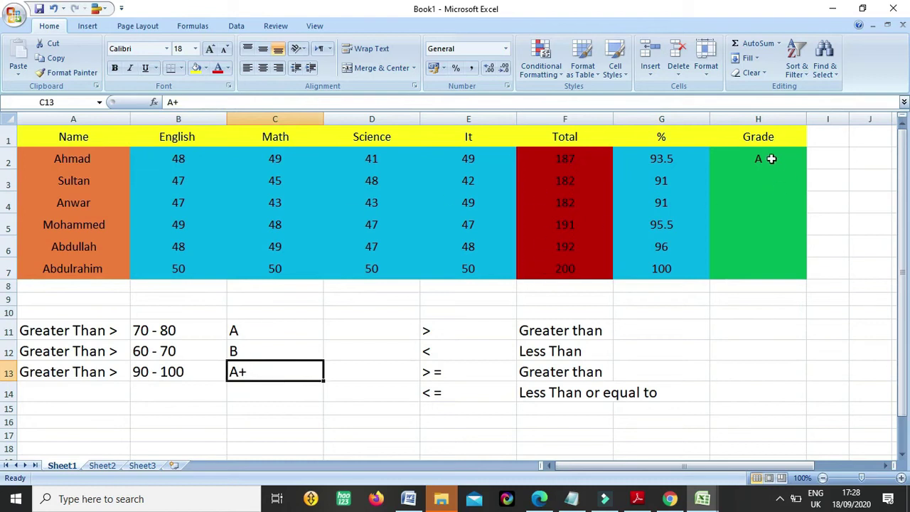
pyautogui.click(771, 159)
pyautogui.moveTo(619, 318); pyautogui.dragTo(107, 408)
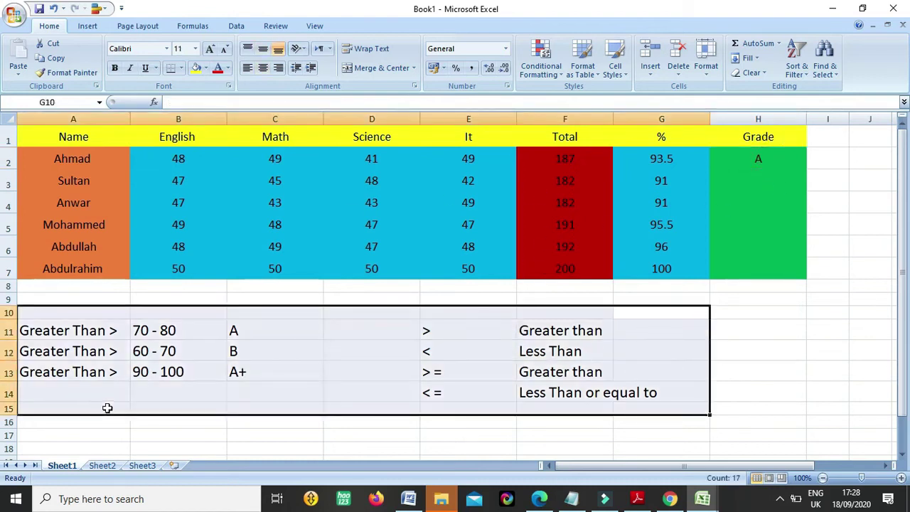
pyautogui.click(766, 162)
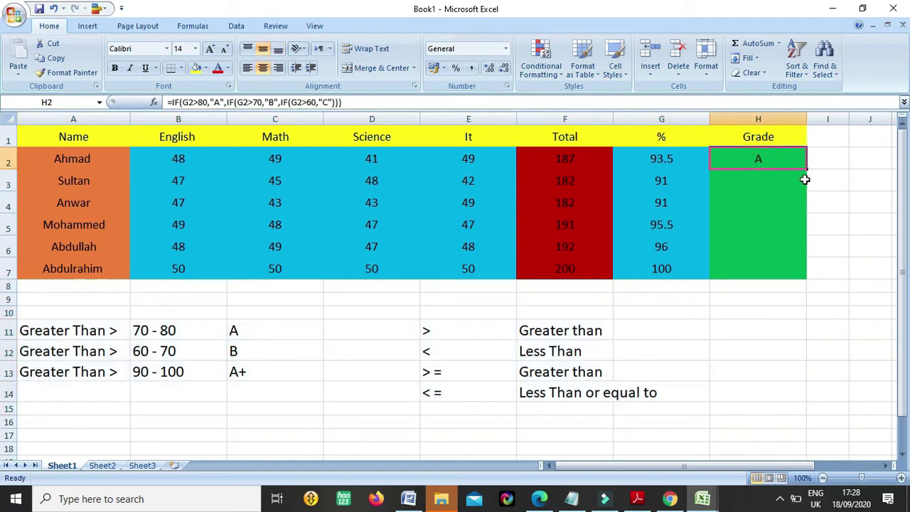
pyautogui.write('=')
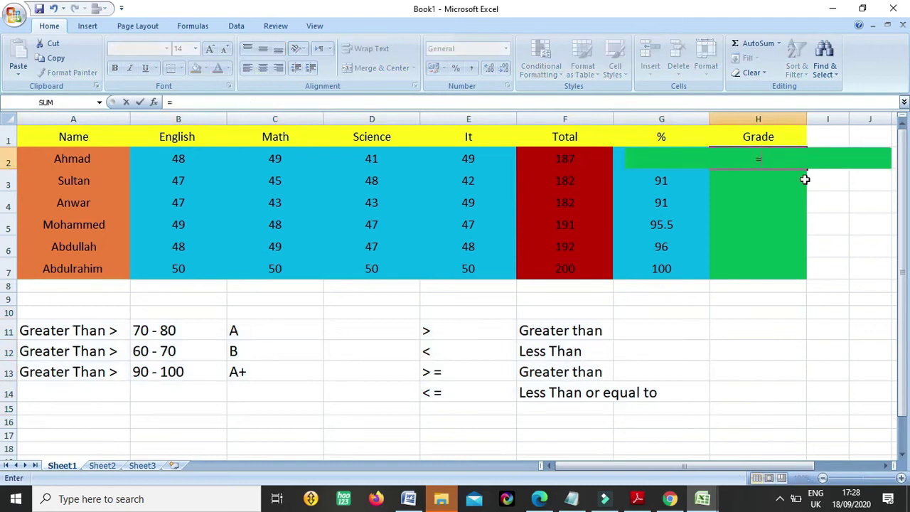
pyautogui.write('if(')
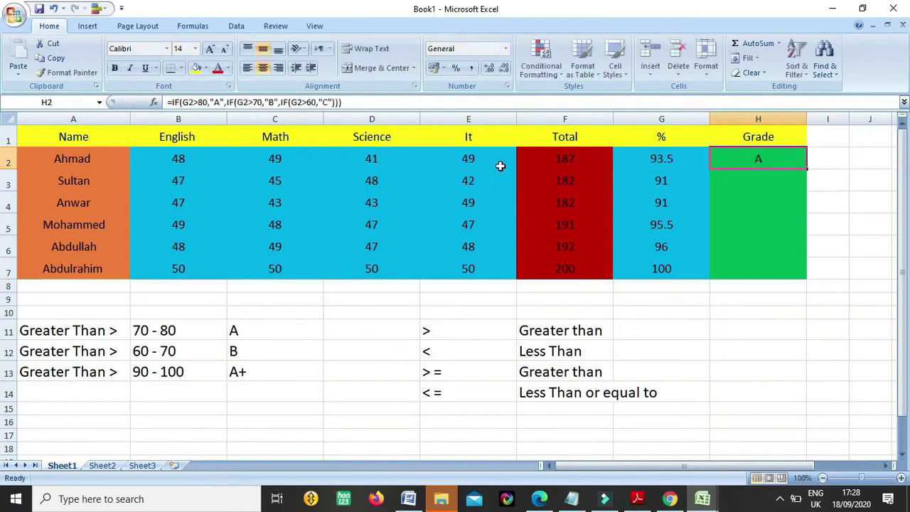
pyautogui.moveTo(443, 152); pyautogui.dragTo(340, 163)
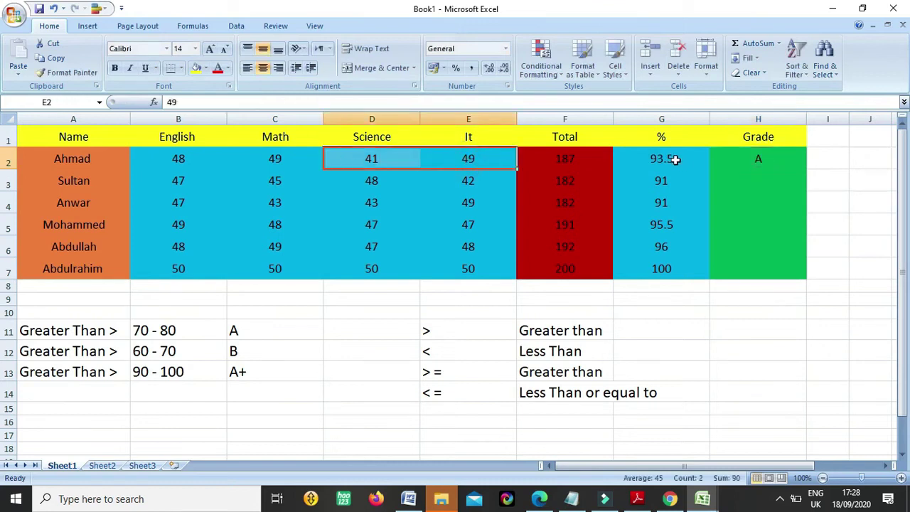
pyautogui.click(676, 158)
pyautogui.click(570, 158)
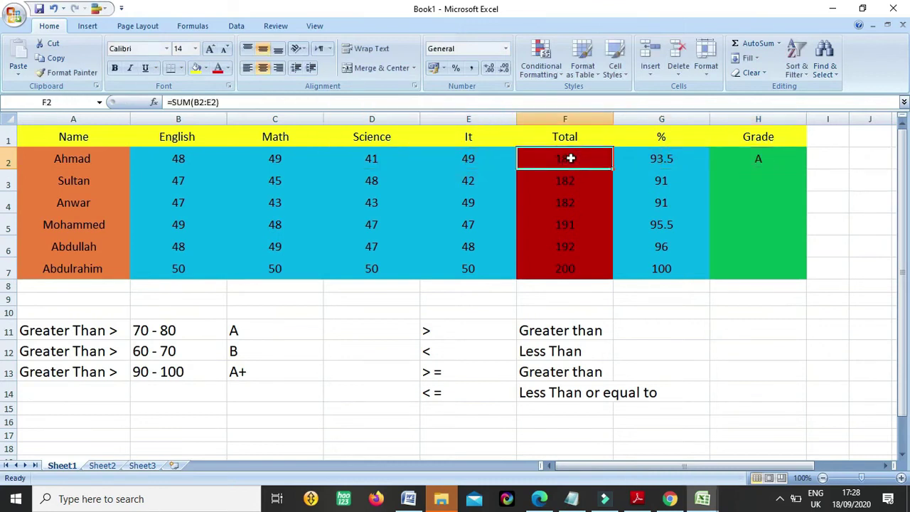
# Clear the grade in H2 and start a new IF formula there with the logical test G2>70
pyautogui.click(775, 163)
pyautogui.press('Delete')
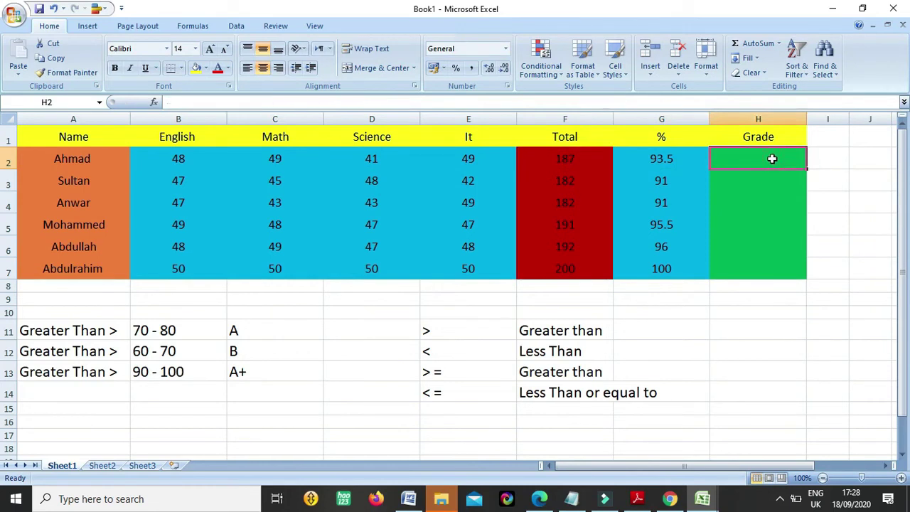
pyautogui.write('=')
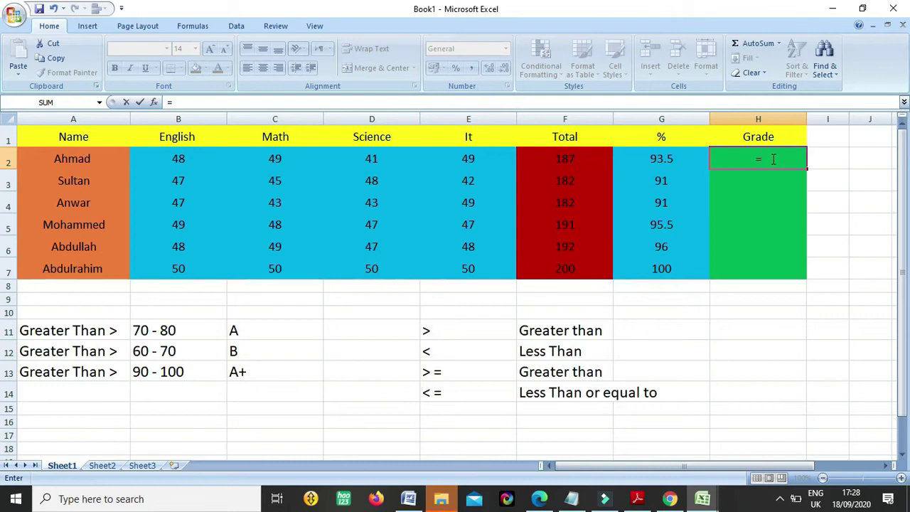
pyautogui.write('if')
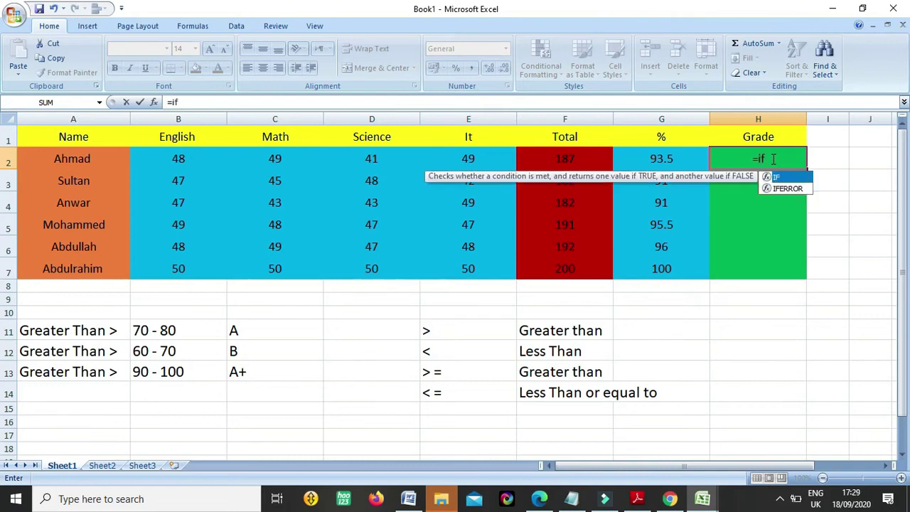
pyautogui.write('(')
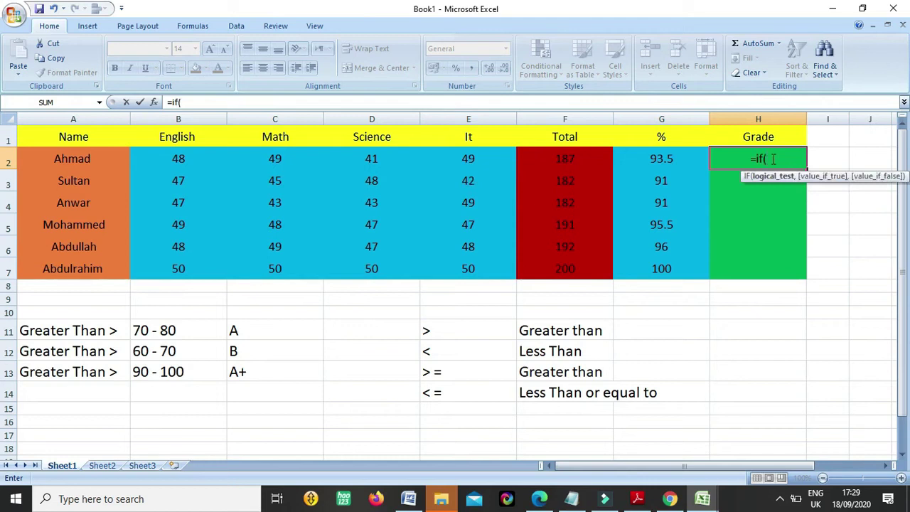
pyautogui.click(663, 158)
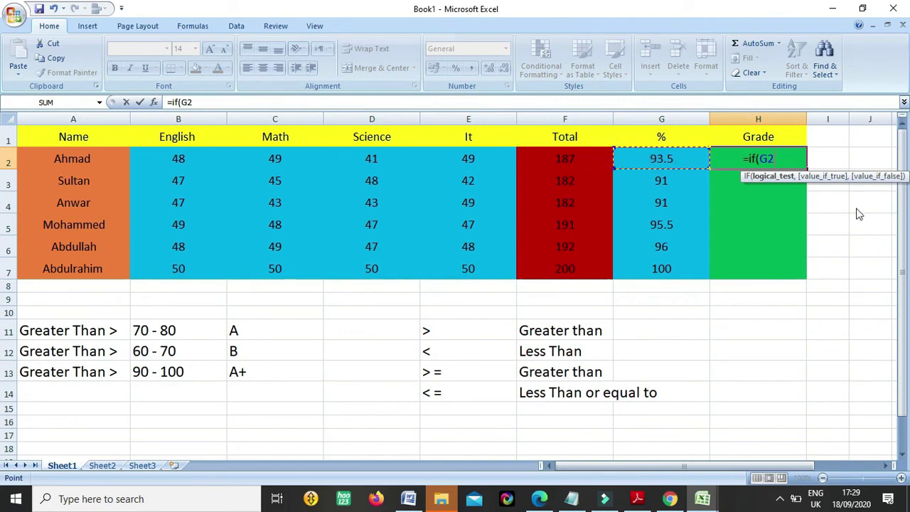
pyautogui.write('>')
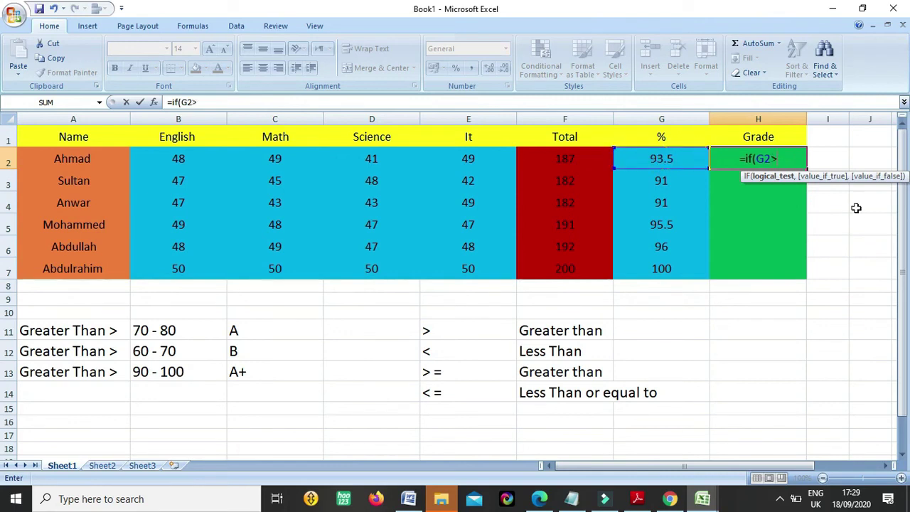
pyautogui.write('70')
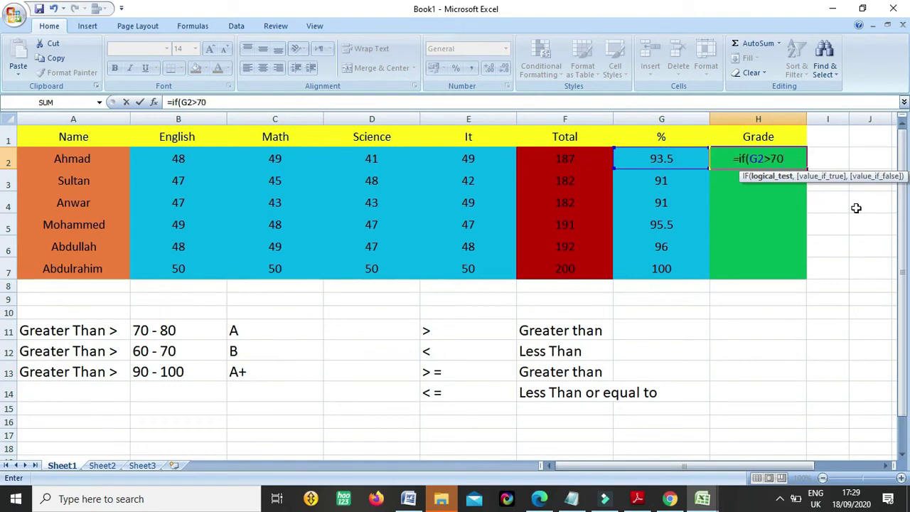
pyautogui.click(791, 157)
pyautogui.moveTo(791, 157); pyautogui.dragTo(733, 157)
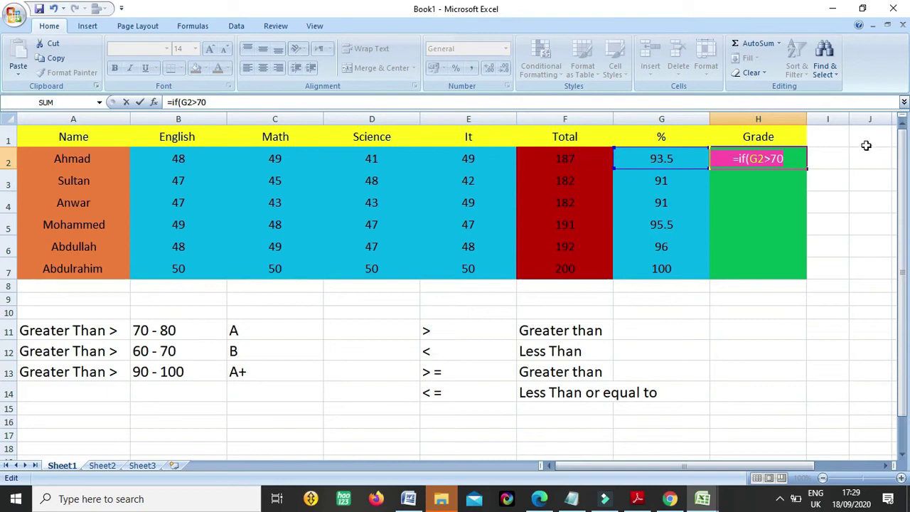
pyautogui.click(787, 158)
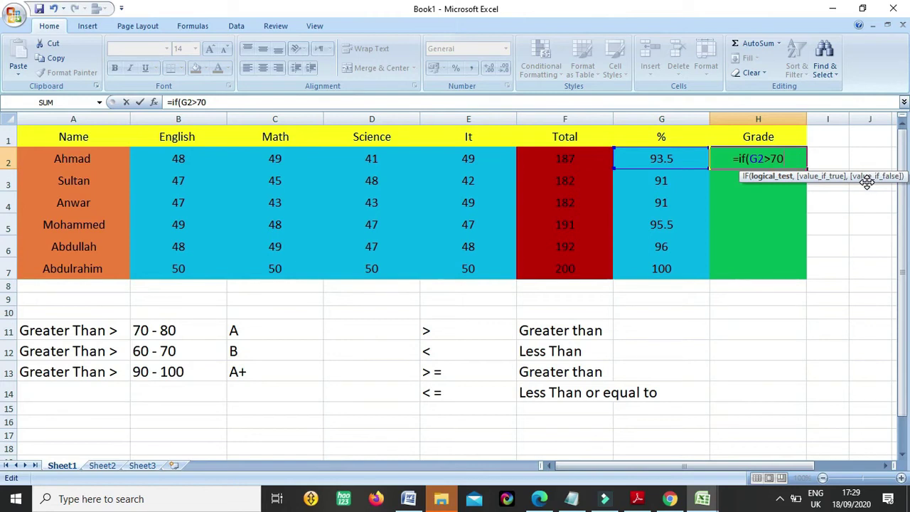
# Add "A" as the value if true for the G2>70 test in the H2 formula
pyautogui.write(',')
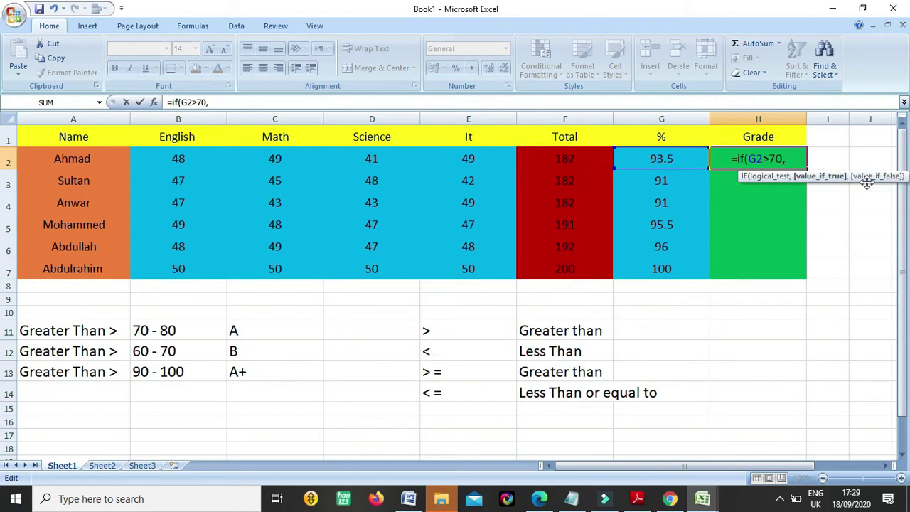
pyautogui.write('@')
pyautogui.press('BackSpace')
pyautogui.write('"')
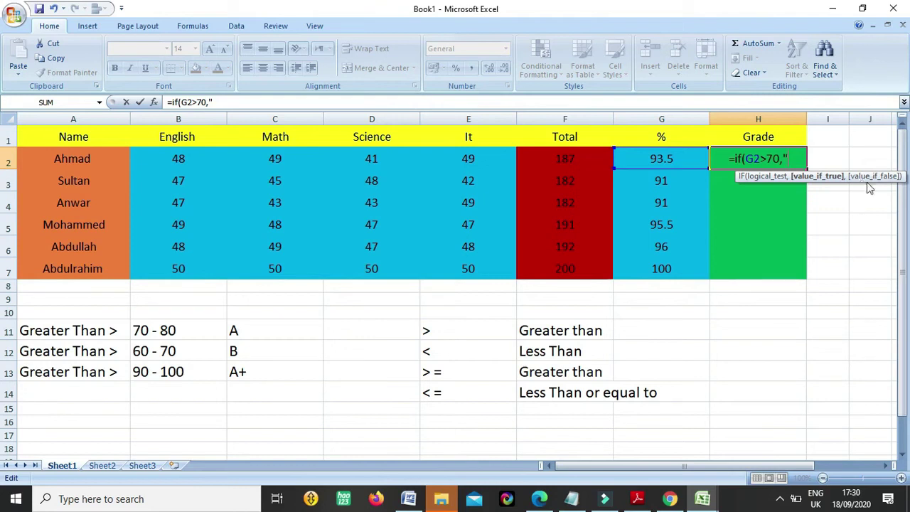
pyautogui.write('A')
pyautogui.write('"')
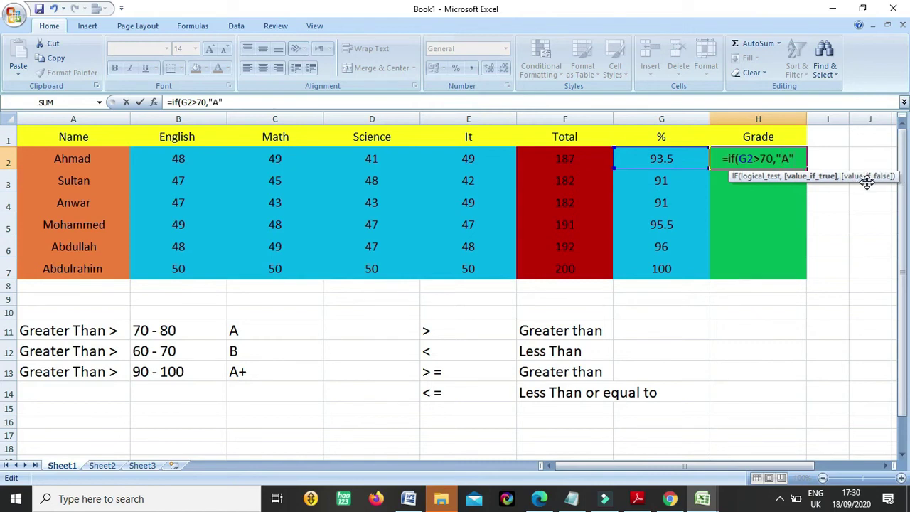
pyautogui.write(',')
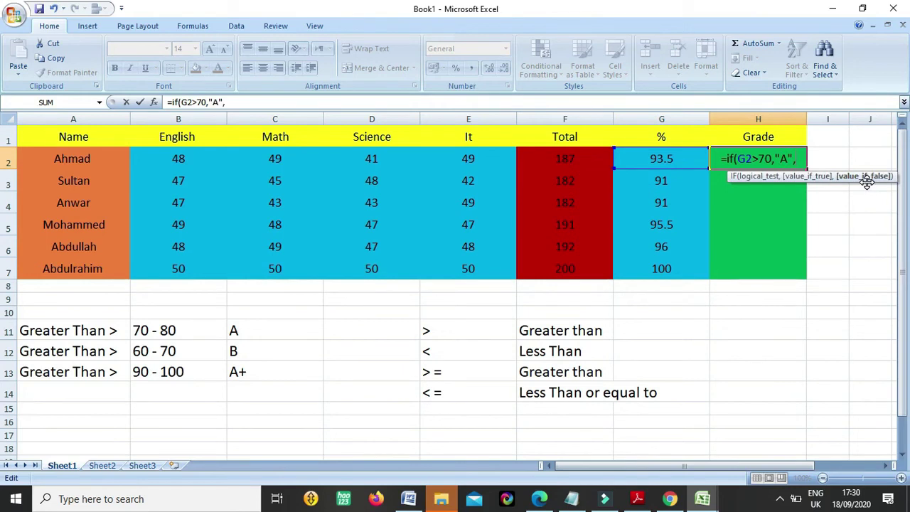
# Nest a second IF in the H2 formula that tests G2>60 and returns "B"
pyautogui.write('if(')
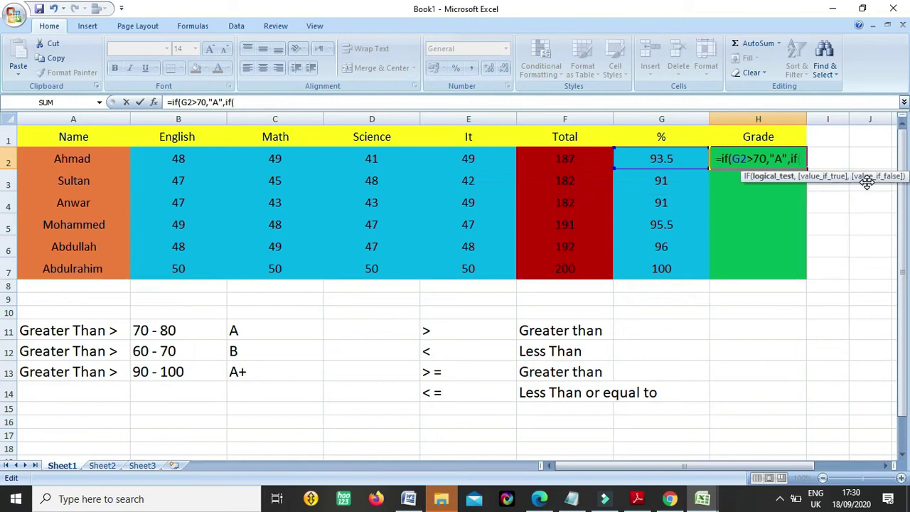
pyautogui.click(659, 154)
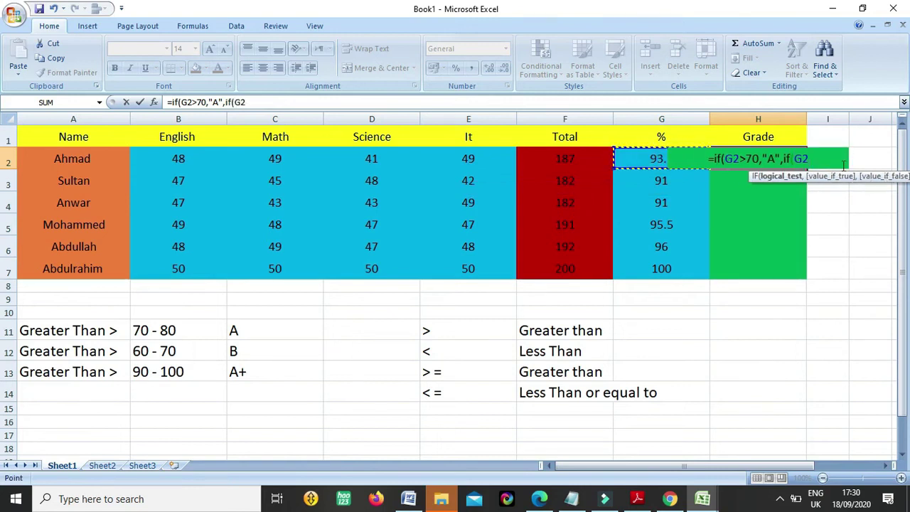
pyautogui.write('>60,@')
pyautogui.press('BackSpace')
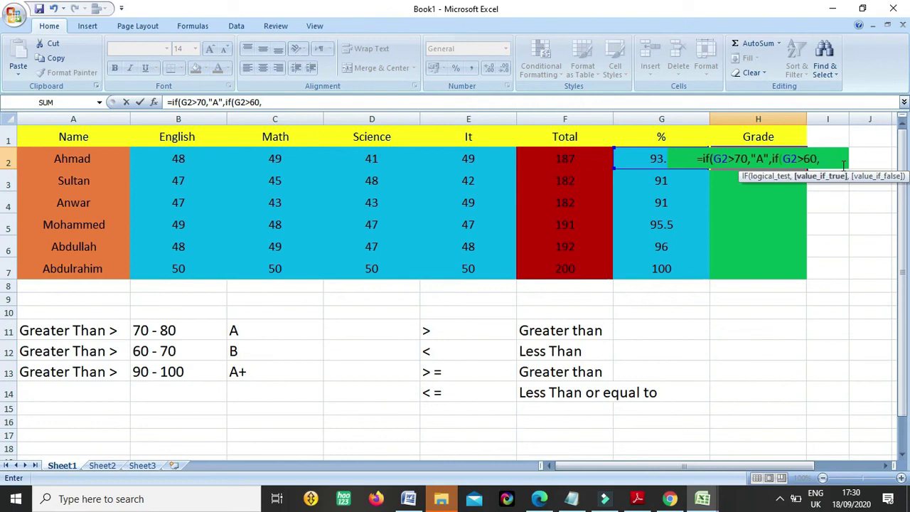
pyautogui.write('"')
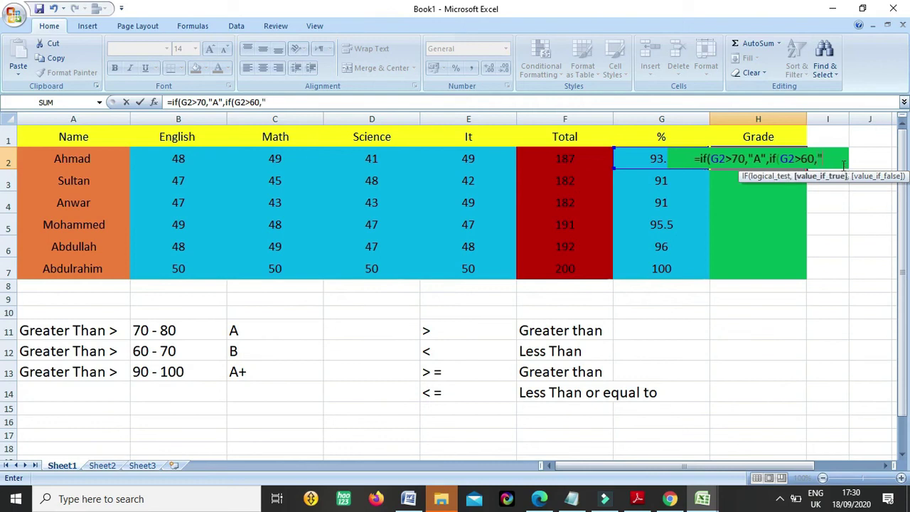
pyautogui.write('B",')
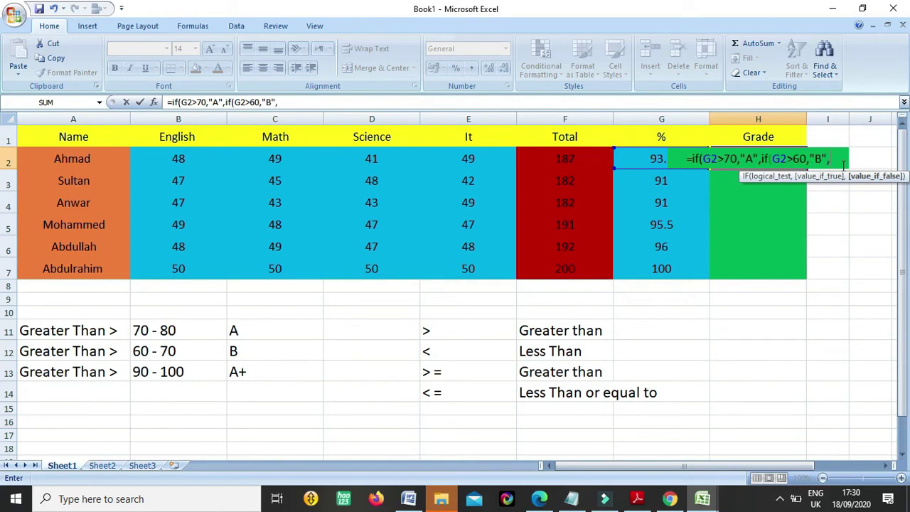
# Nest a third IF that tests G2>90 and returns "A+", and enter the completed grade formula in H2
pyautogui.write('if(')
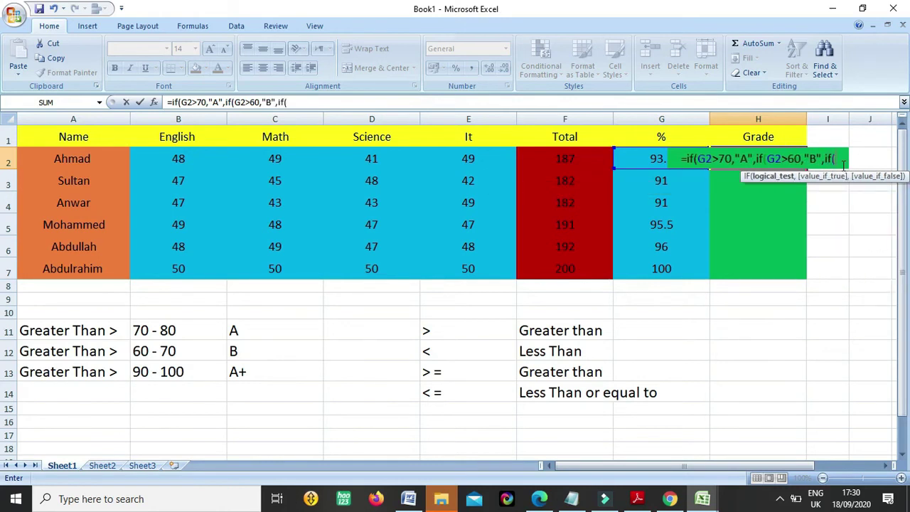
pyautogui.click(647, 165)
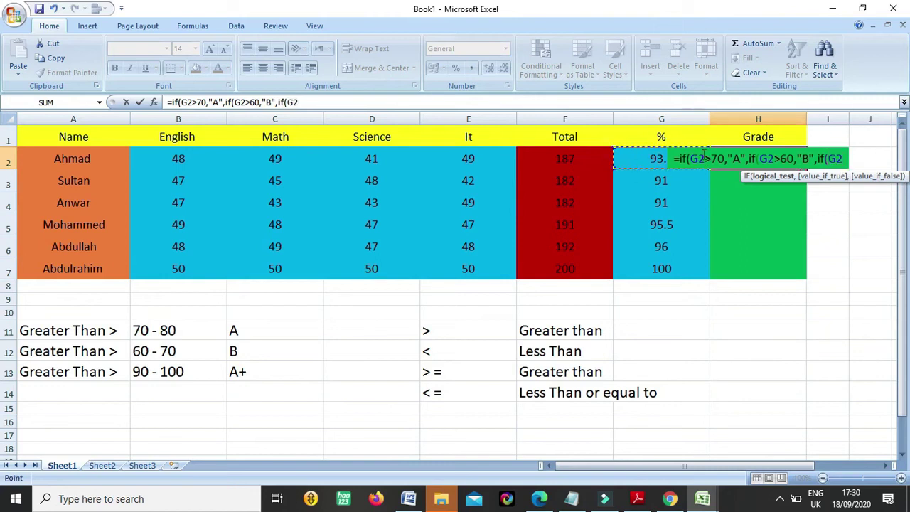
pyautogui.write('>')
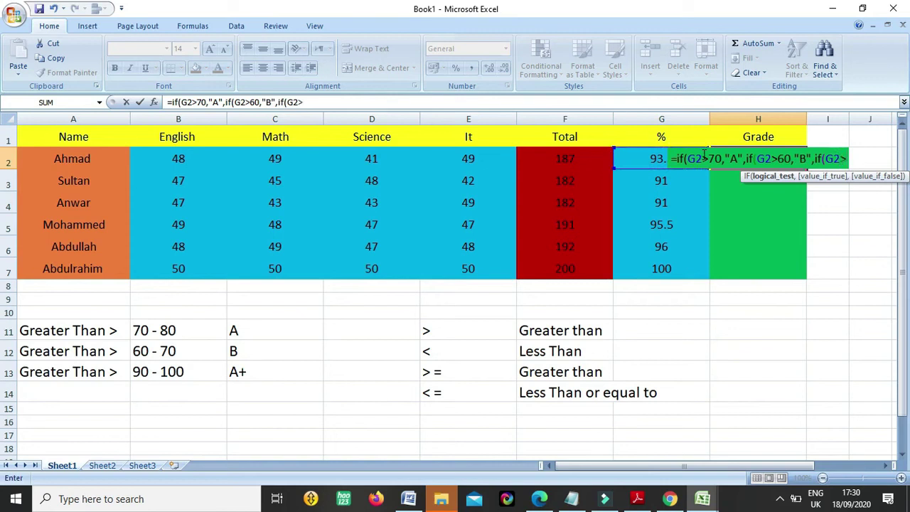
pyautogui.write('90')
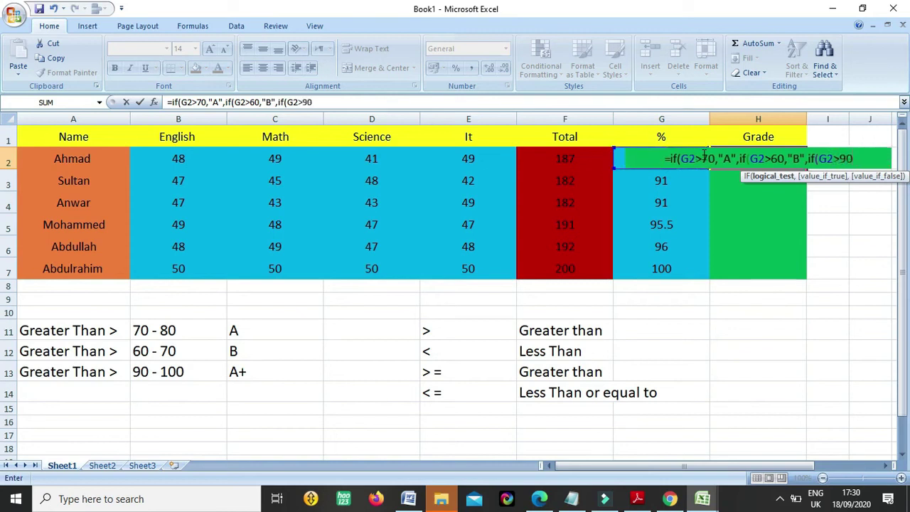
pyautogui.write(',"')
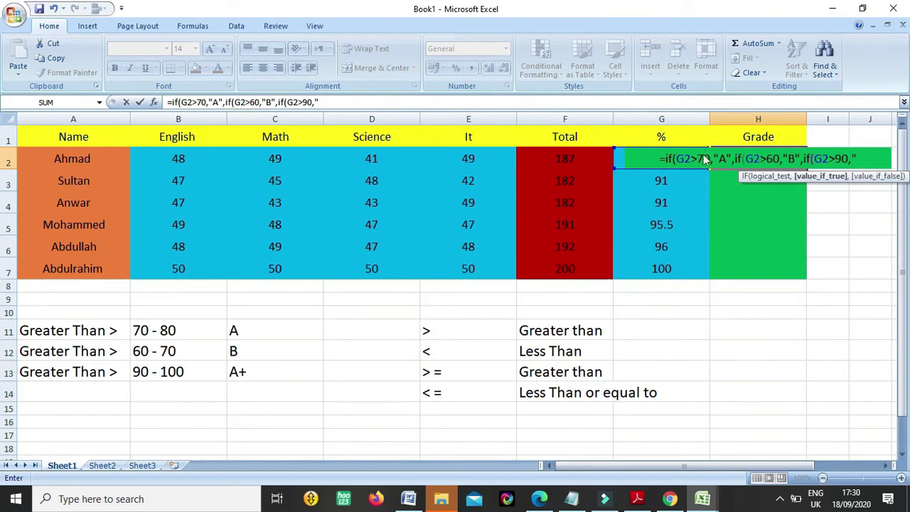
pyautogui.write('A+')
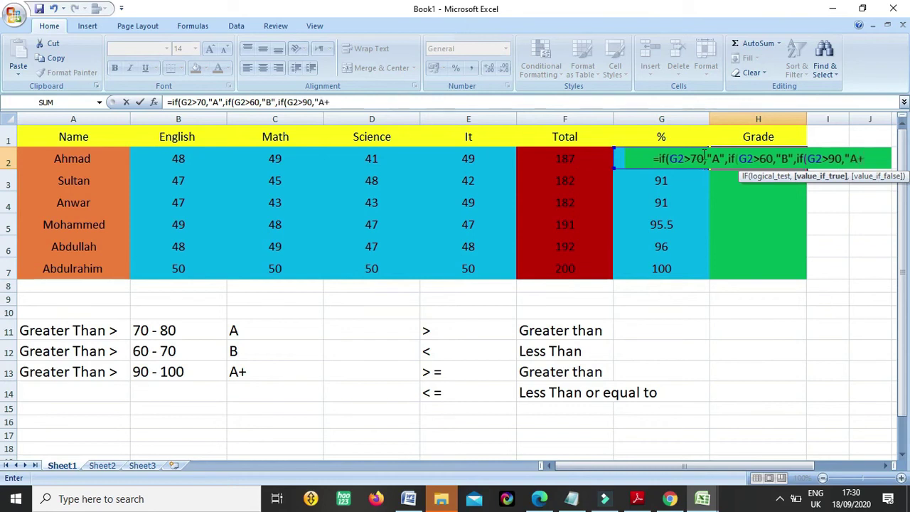
pyautogui.write('"')
pyautogui.press('Return')
pyautogui.press('Return')
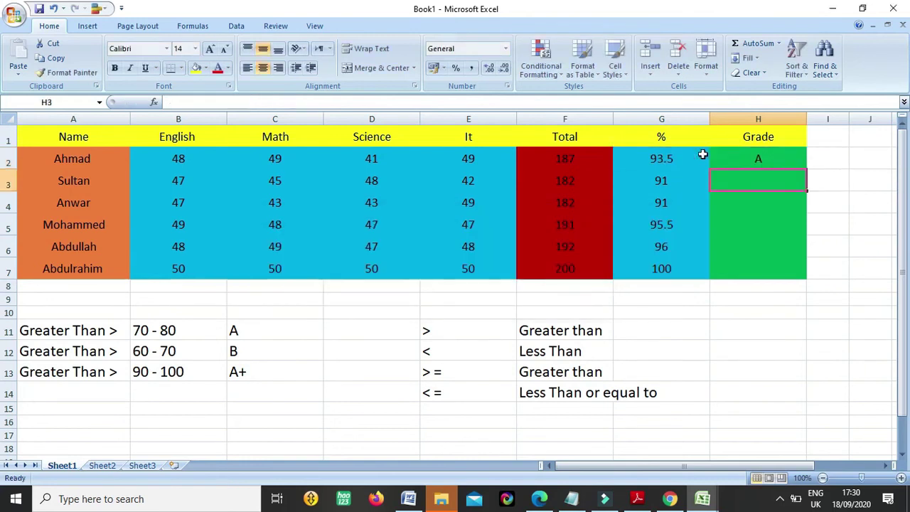
pyautogui.click(792, 159)
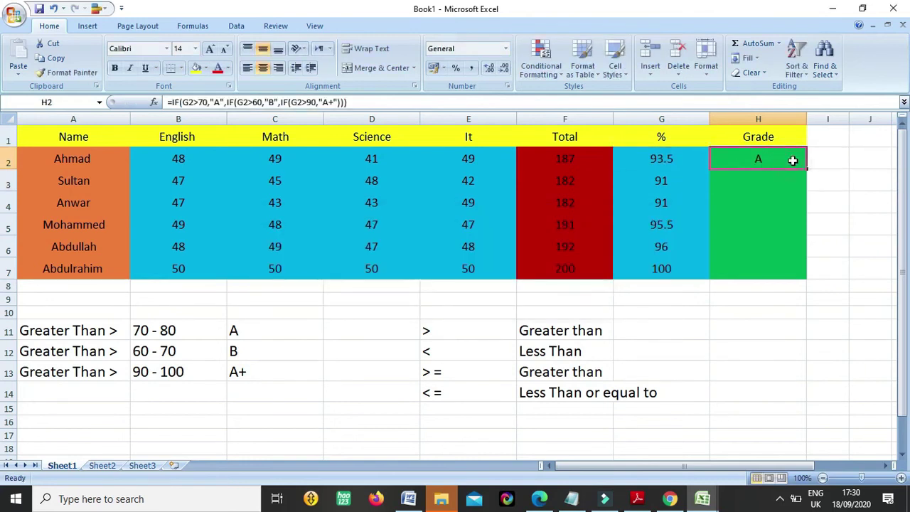
# Remove the nested IF that tests G2>90 from the H2 grade formula and accept the proposed bracket correction
pyautogui.click(153, 372)
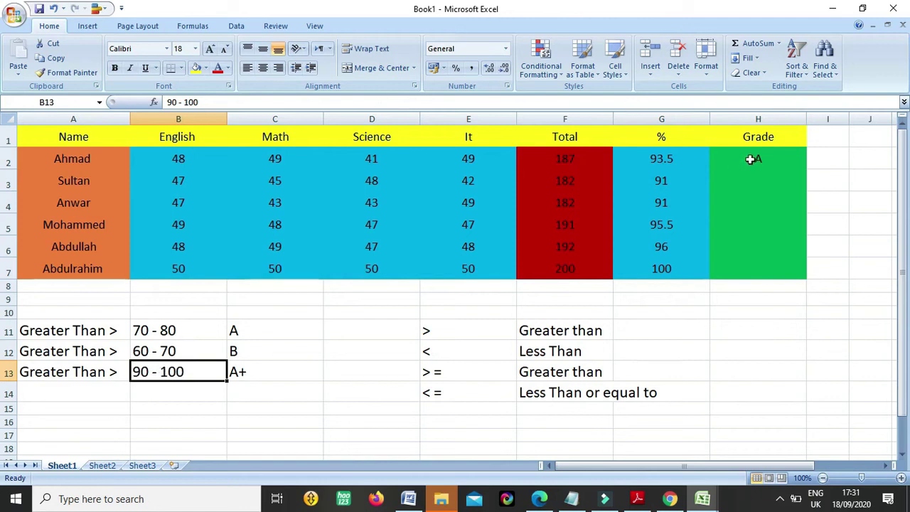
pyautogui.click(750, 160)
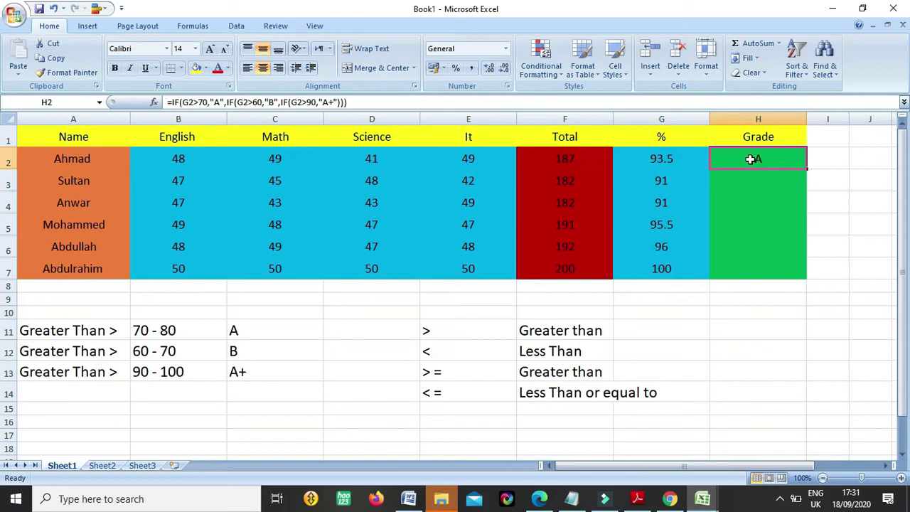
pyautogui.doubleClick(751, 159)
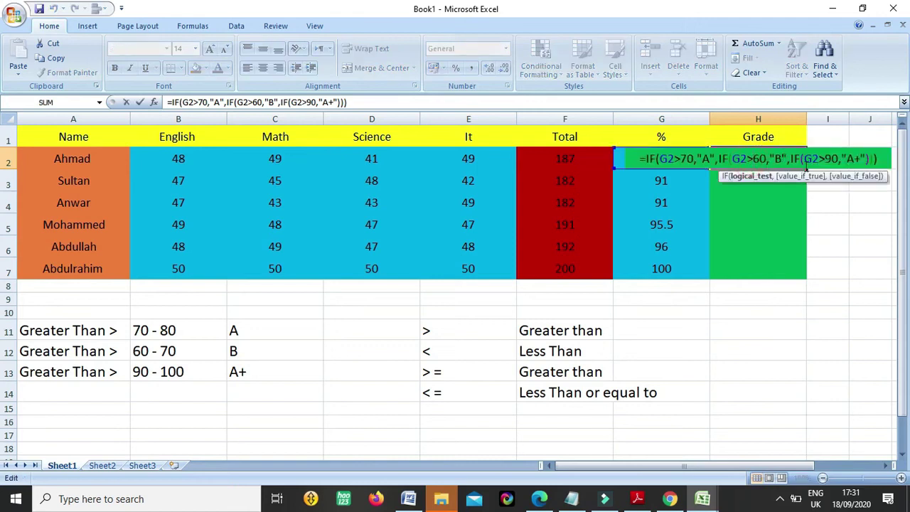
pyautogui.moveTo(788, 158); pyautogui.dragTo(897, 160)
pyautogui.press('BackSpace')
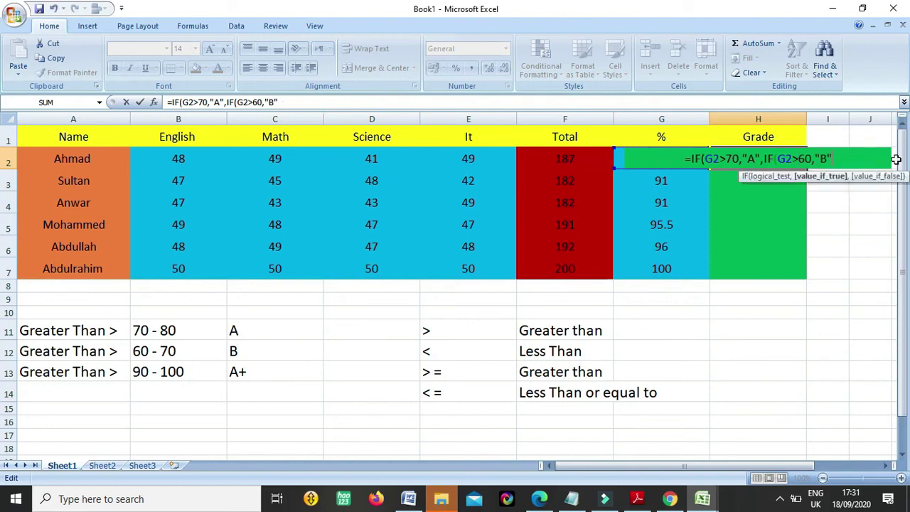
pyautogui.press('Return')
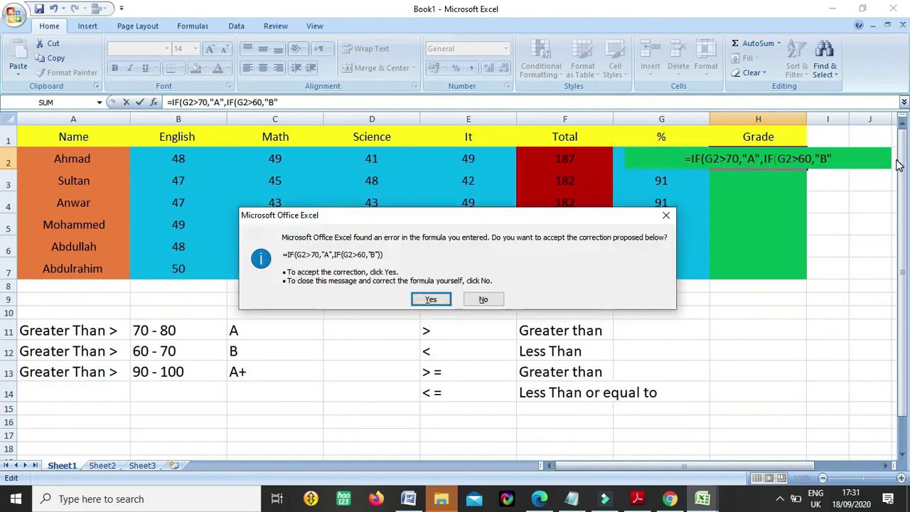
pyautogui.click(422, 301)
pyautogui.click(739, 159)
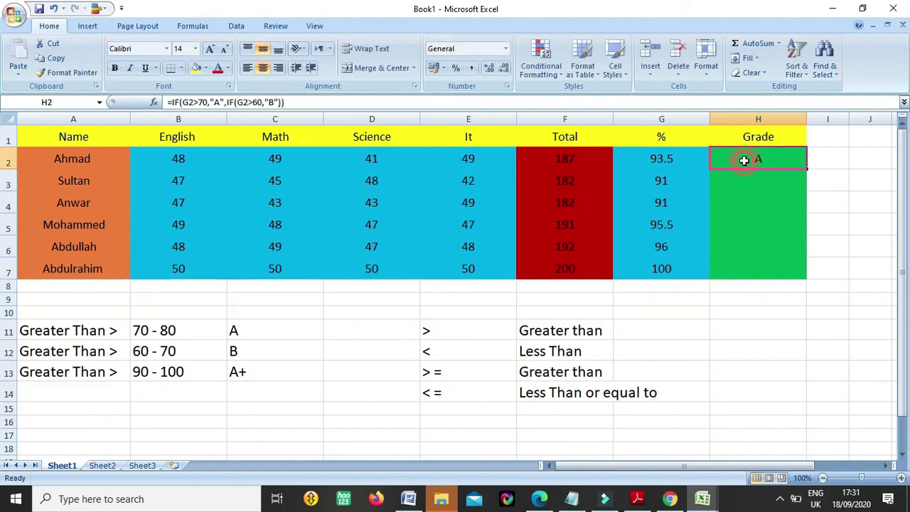
# Fill the H2 grade formula down the Grade column to H7
pyautogui.click(193, 102)
pyautogui.moveTo(193, 102); pyautogui.dragTo(208, 102)
pyautogui.click(661, 182)
pyautogui.click(661, 158)
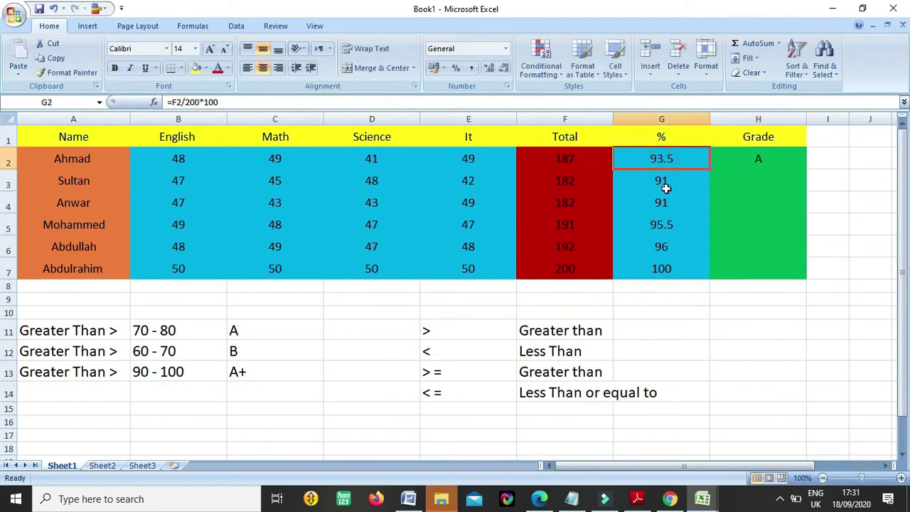
pyautogui.click(764, 179)
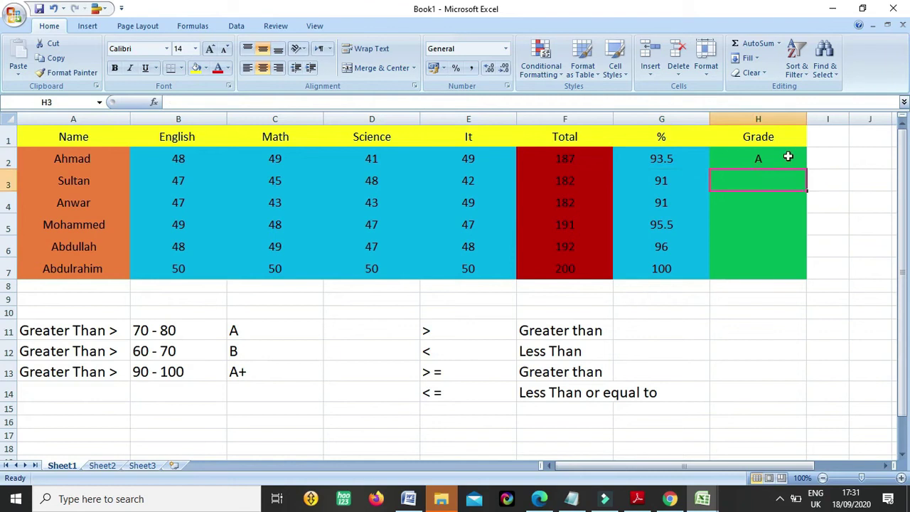
pyautogui.click(787, 157)
pyautogui.moveTo(806, 169); pyautogui.dragTo(795, 281)
pyautogui.click(782, 255)
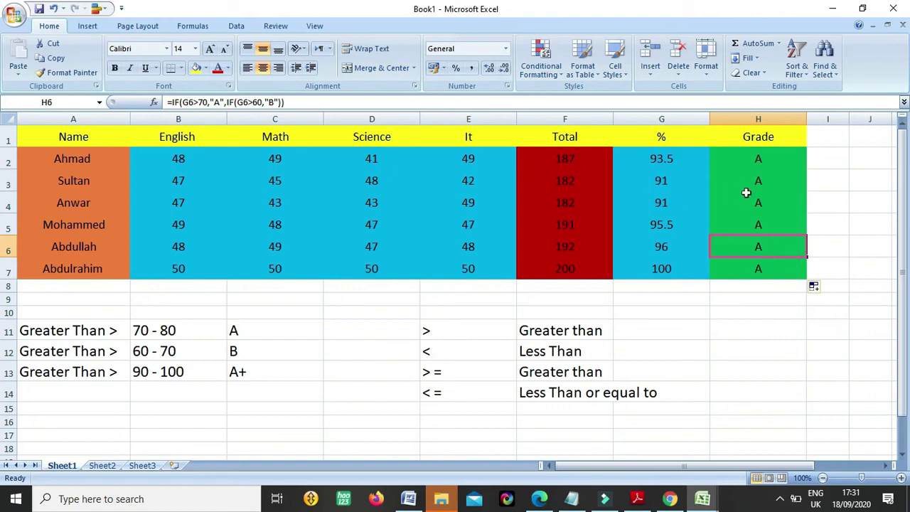
pyautogui.click(734, 159)
pyautogui.doubleClick(733, 160)
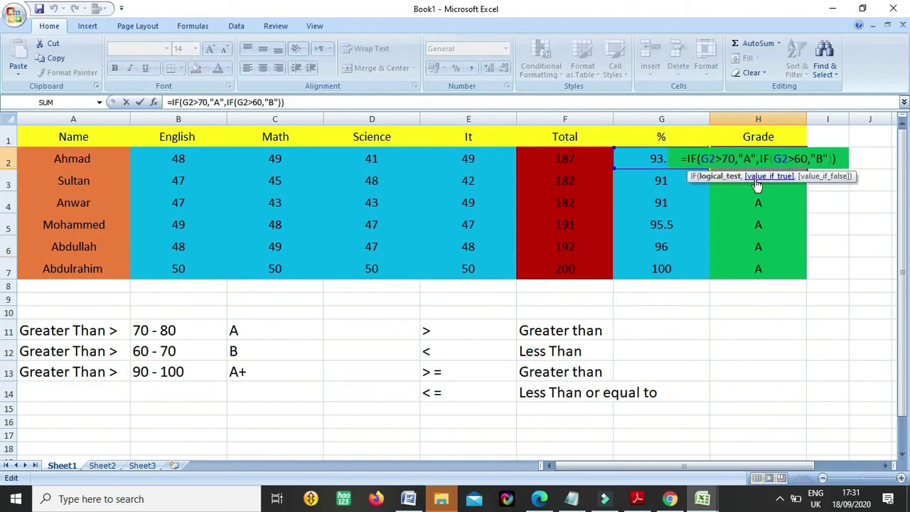
pyautogui.press('BackSpace')
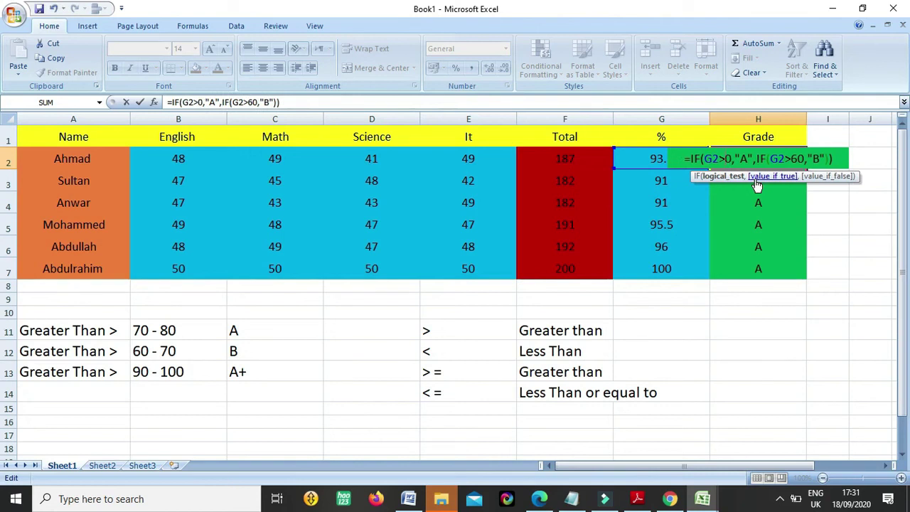
pyautogui.write('90')
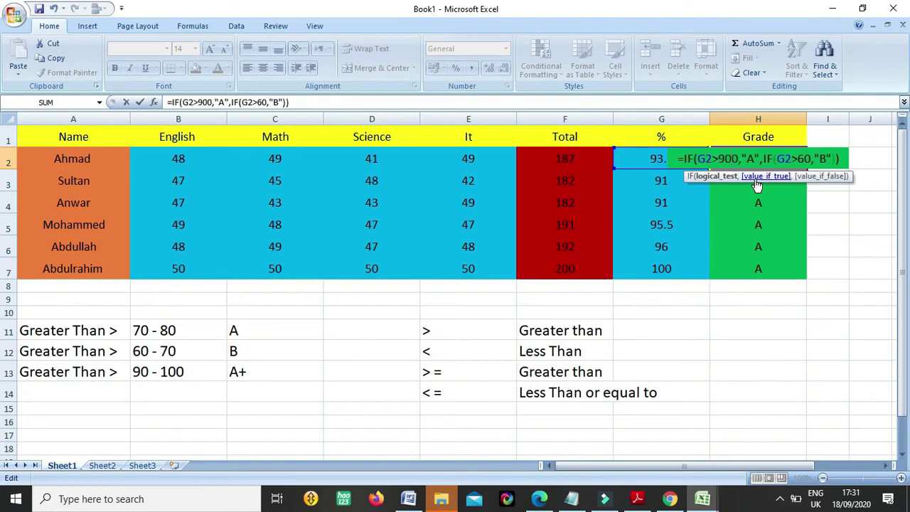
pyautogui.press('Delete')
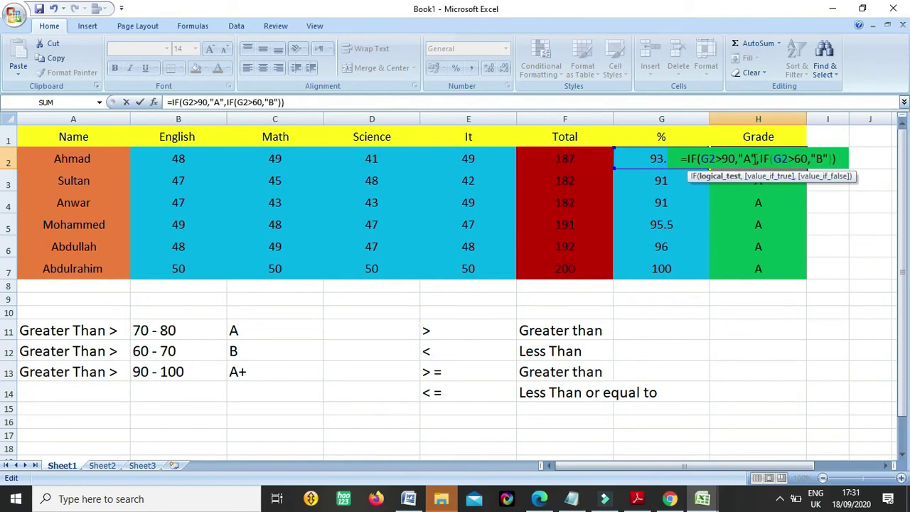
pyautogui.doubleClick(753, 158)
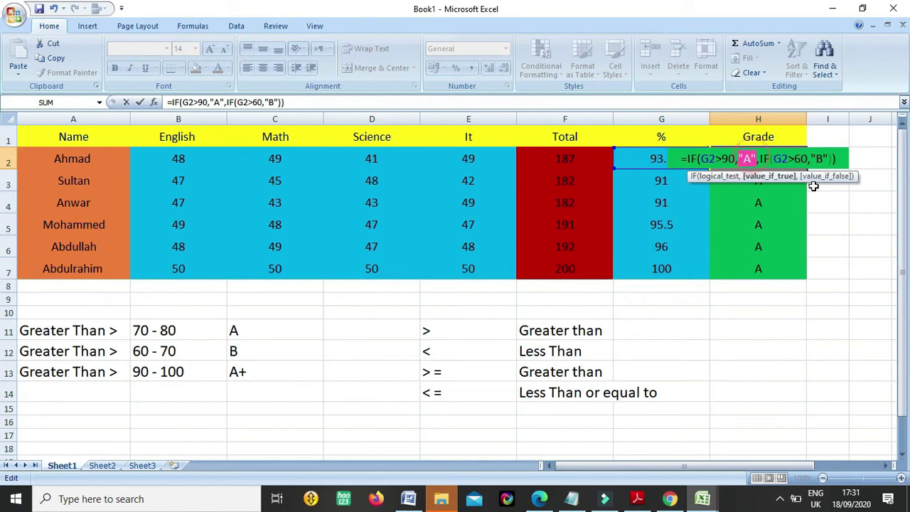
pyautogui.click(812, 186)
pyautogui.click(811, 223)
pyautogui.press('Escape')
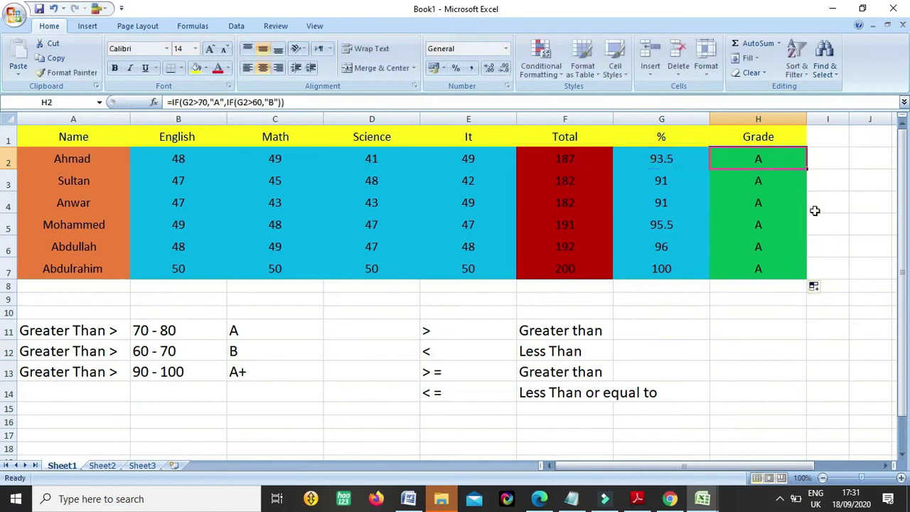
# Replace the H2 formula with a new IF that tests G2>80 and returns "A"
pyautogui.write('=')
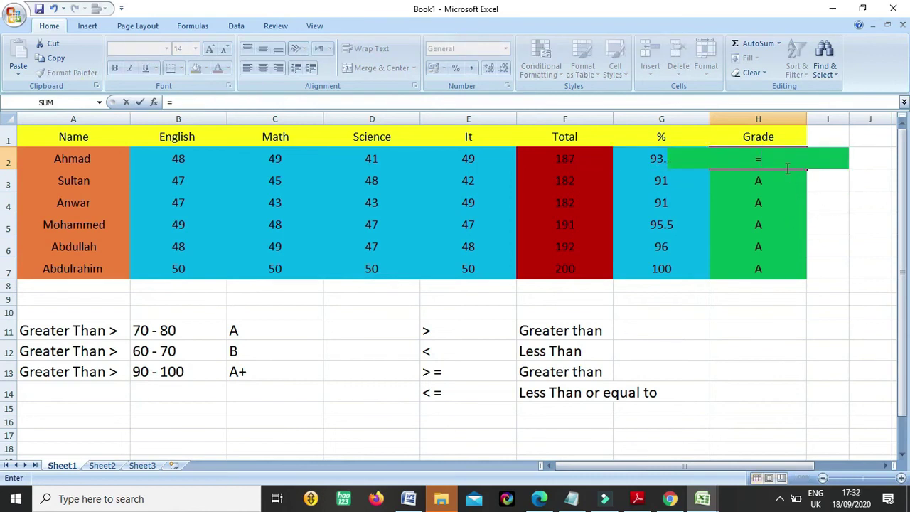
pyautogui.write('if(')
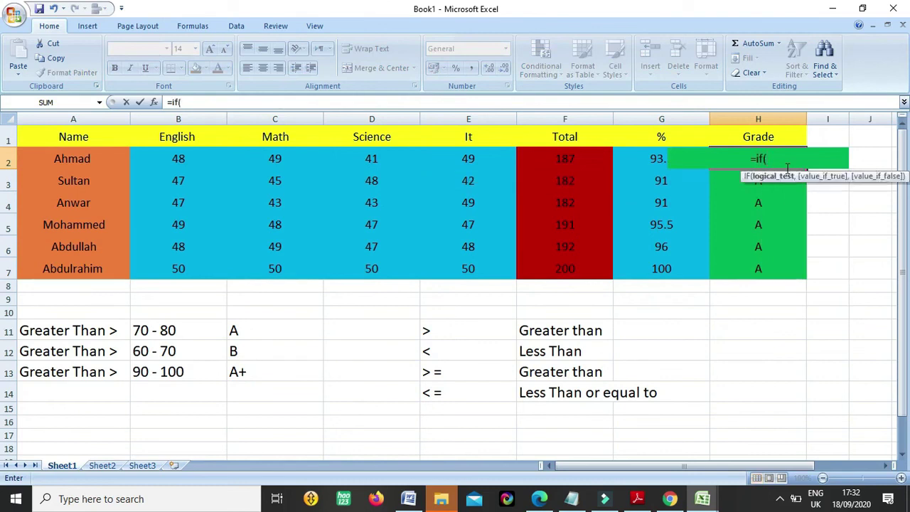
pyautogui.click(631, 159)
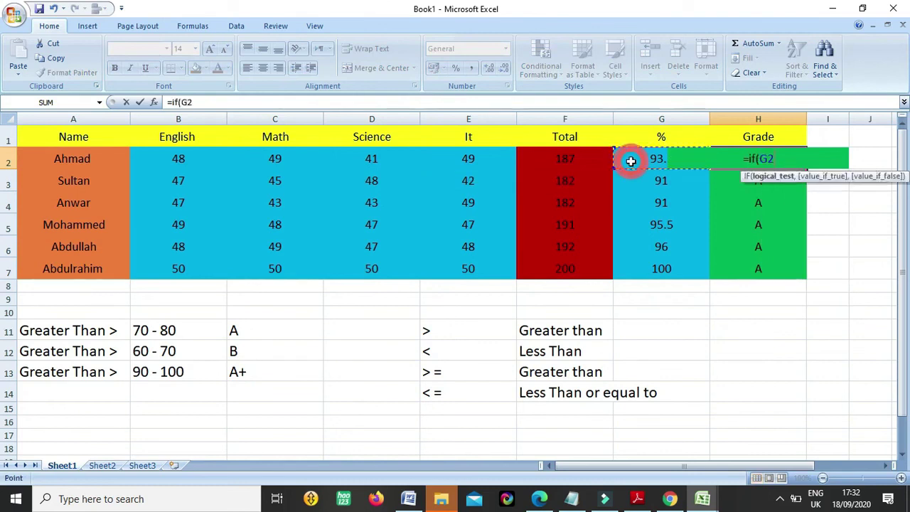
pyautogui.write('>')
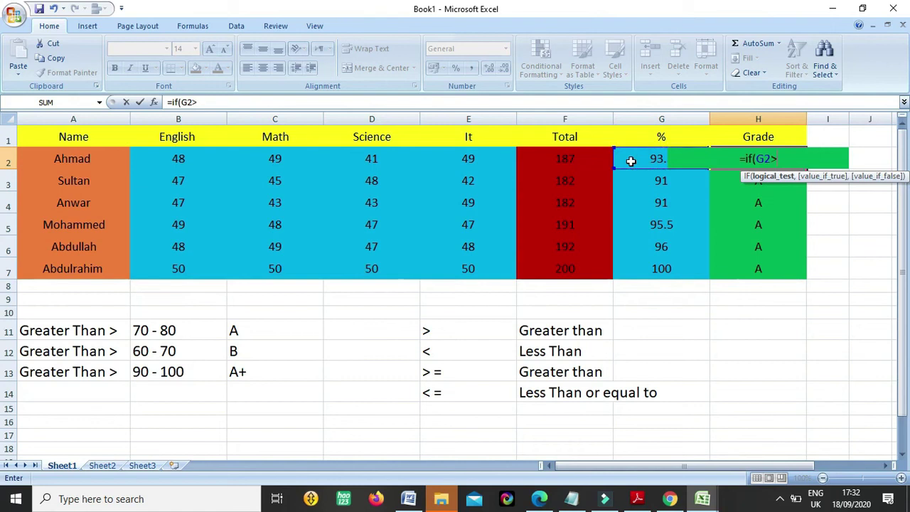
pyautogui.write('"')
pyautogui.press('BackSpace')
pyautogui.write('80"')
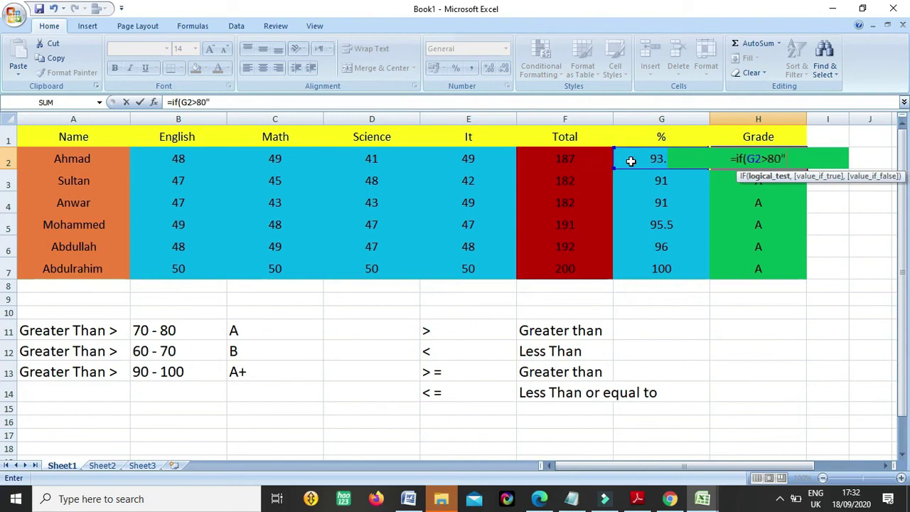
pyautogui.press('BackSpace')
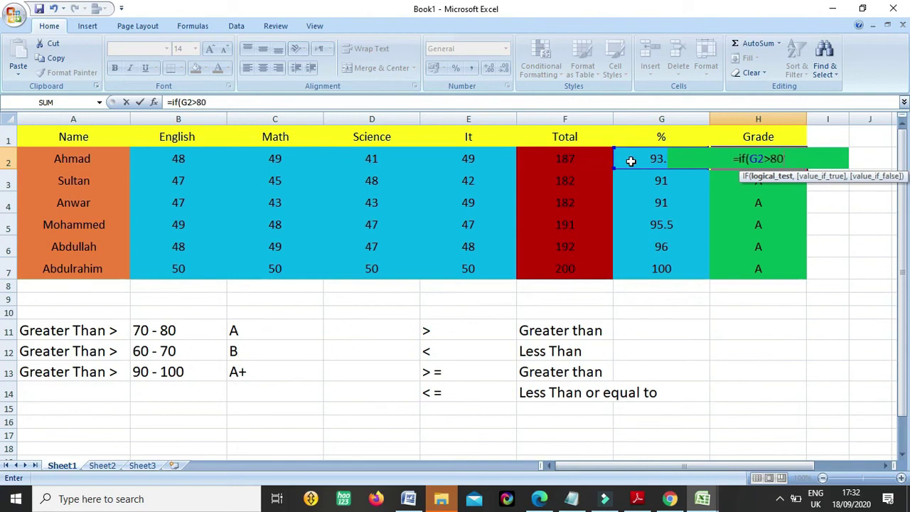
pyautogui.write(',"')
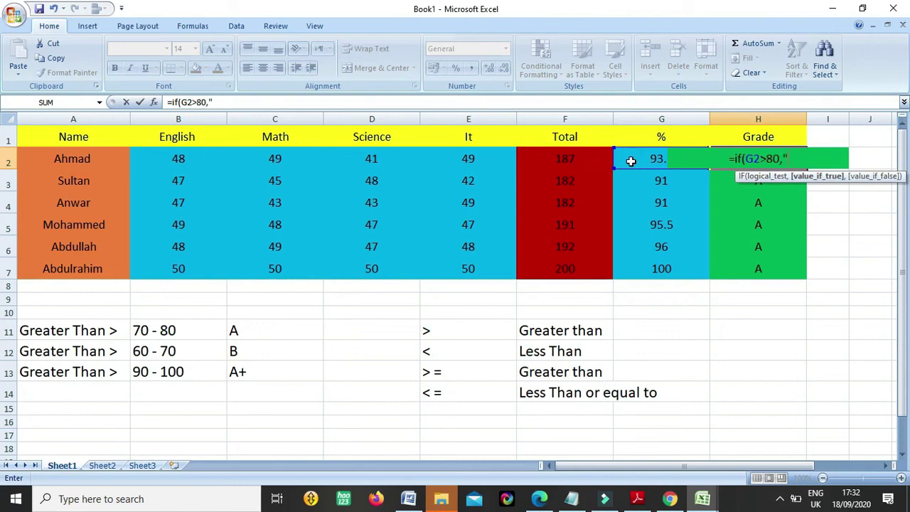
pyautogui.write('A')
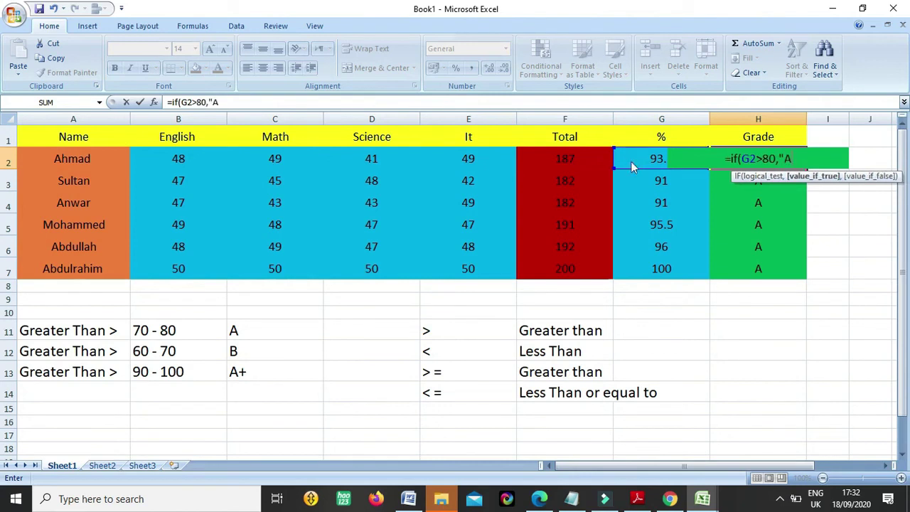
# Nest a second IF in the H2 formula that tests G2>70 and returns "B"
pyautogui.write('",if')
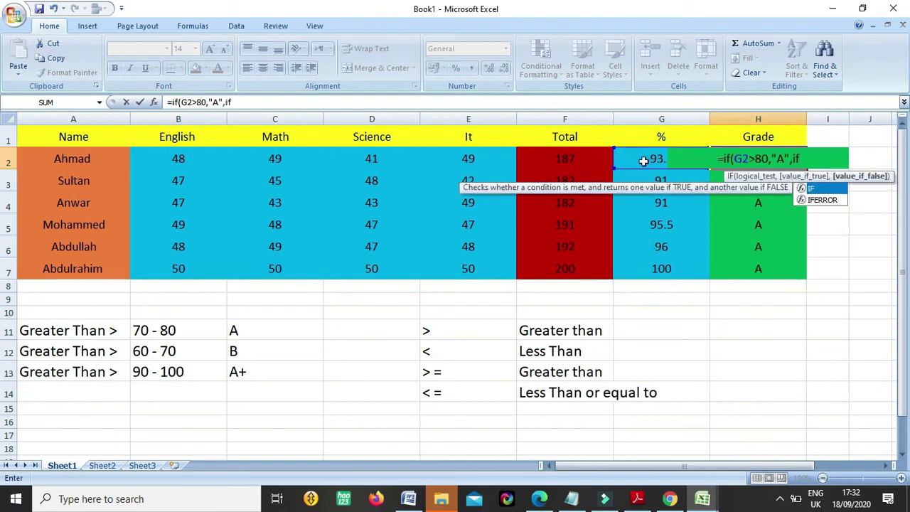
pyautogui.click(644, 160)
pyautogui.click(735, 157)
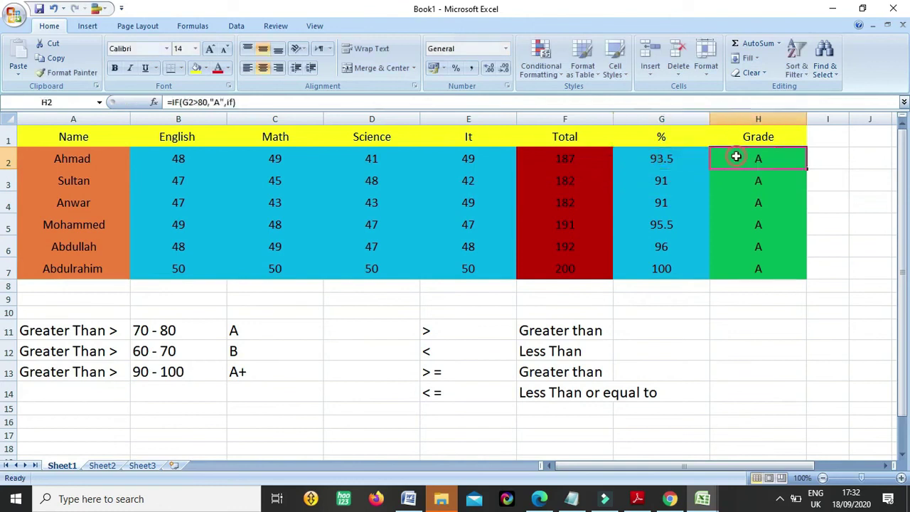
pyautogui.doubleClick(736, 156)
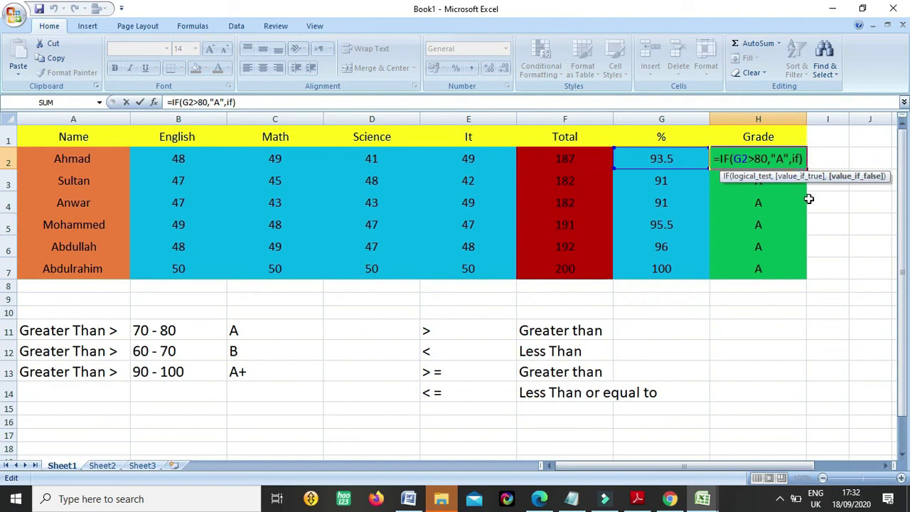
pyautogui.write('(')
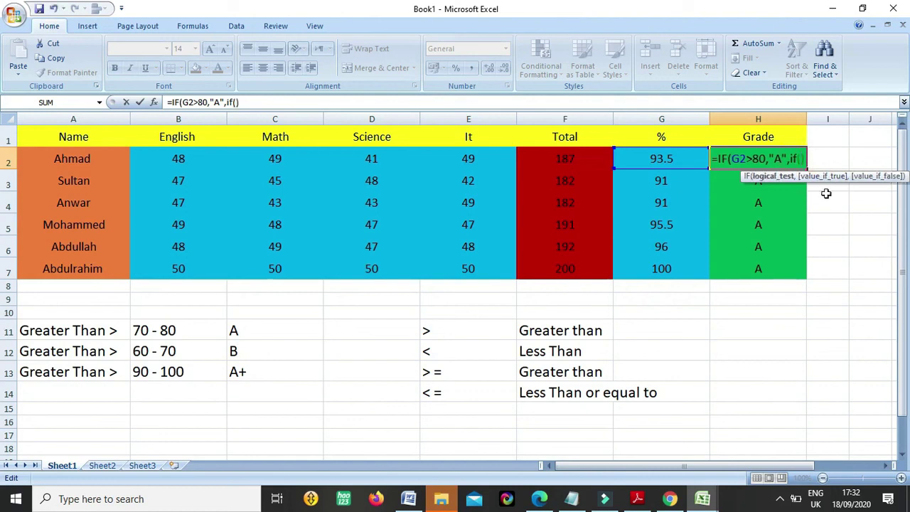
pyautogui.click(644, 161)
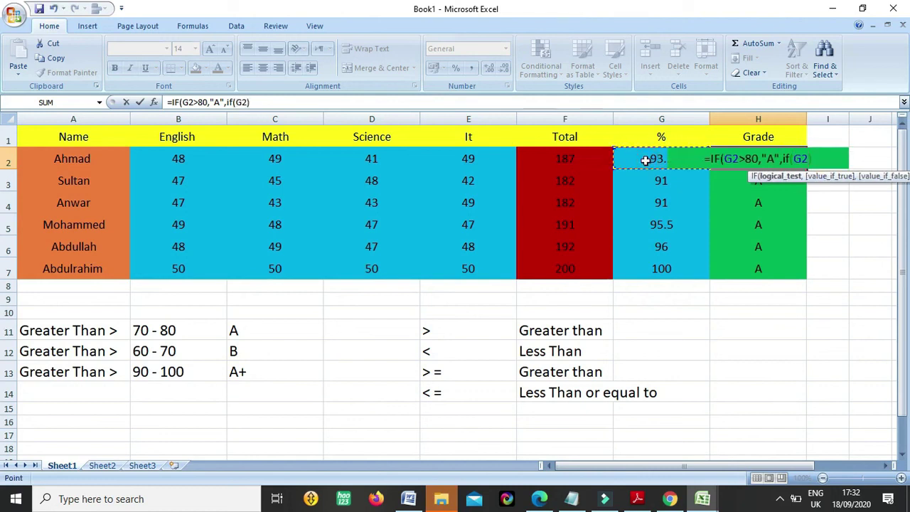
pyautogui.write('>')
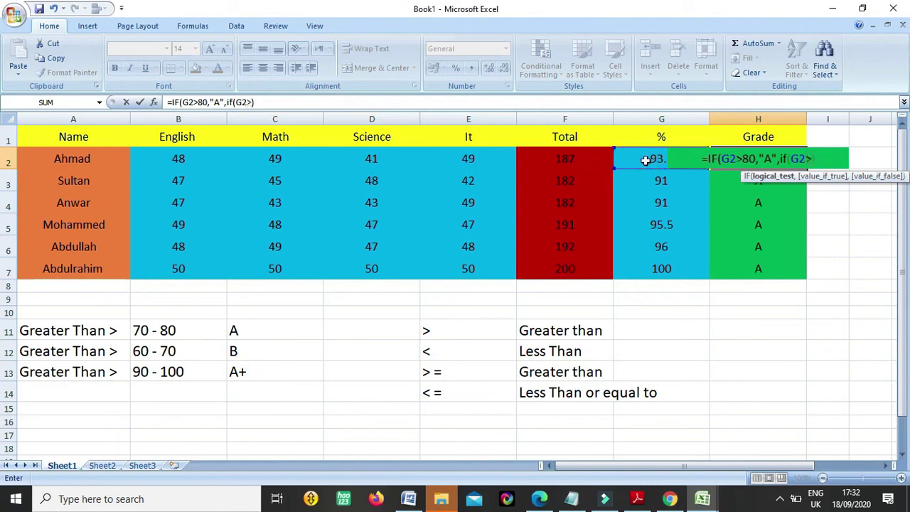
pyautogui.write('70')
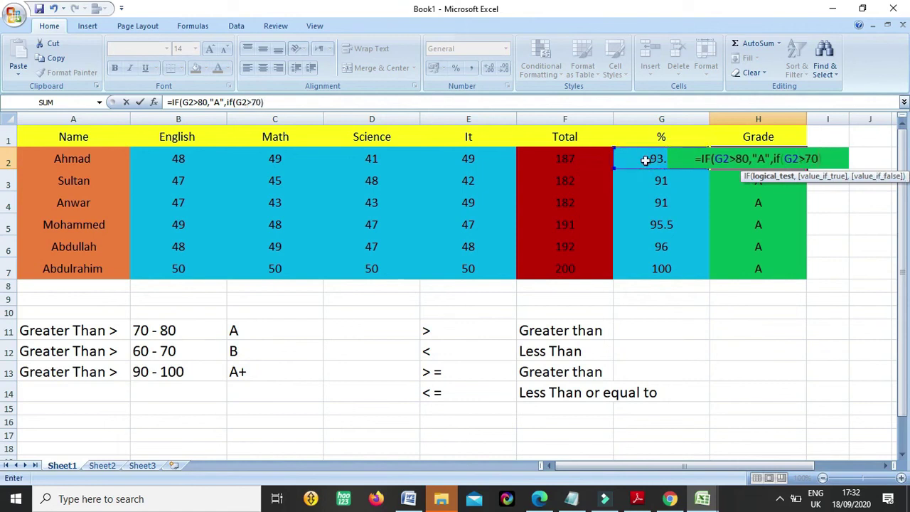
pyautogui.write(',')
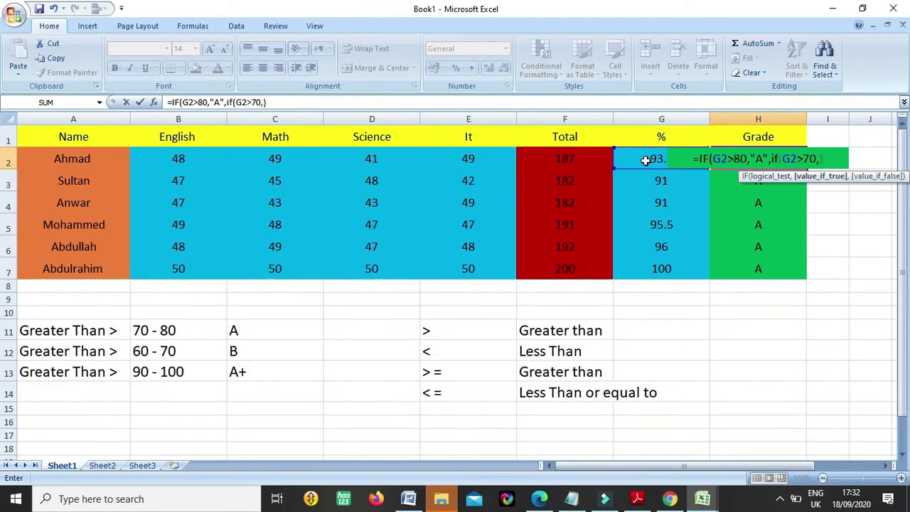
pyautogui.write('"B"')
pyautogui.write('"')
# Nest a third IF in the H2 formula that tests G2>60 and returns "C", accepting the proposed bracket correction
pyautogui.write(',if')
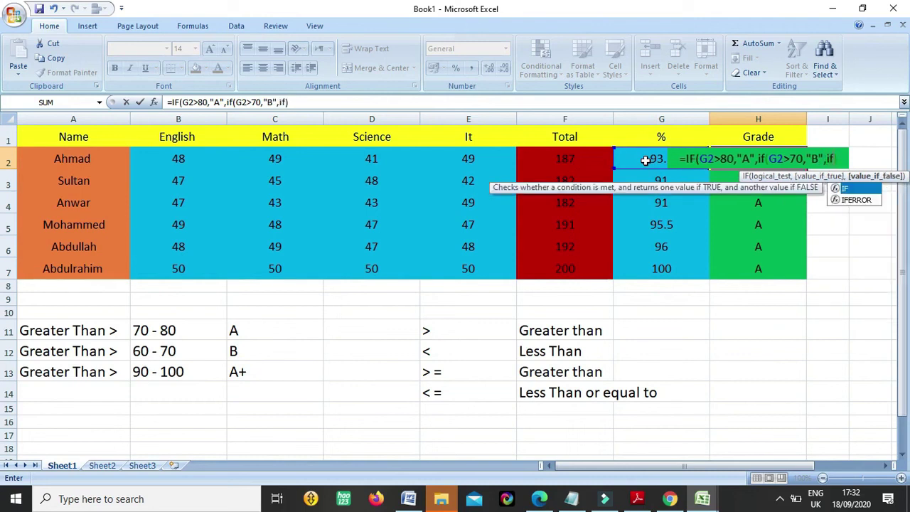
pyautogui.write('(')
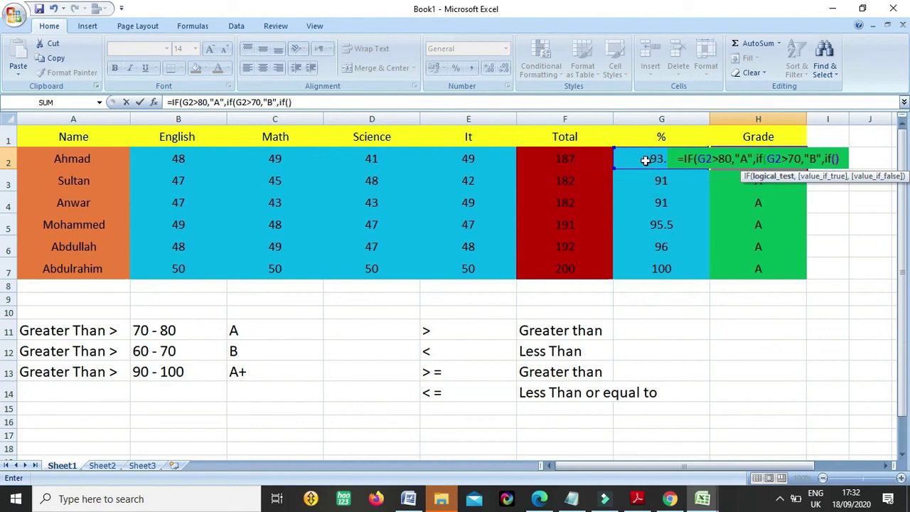
pyautogui.click(645, 161)
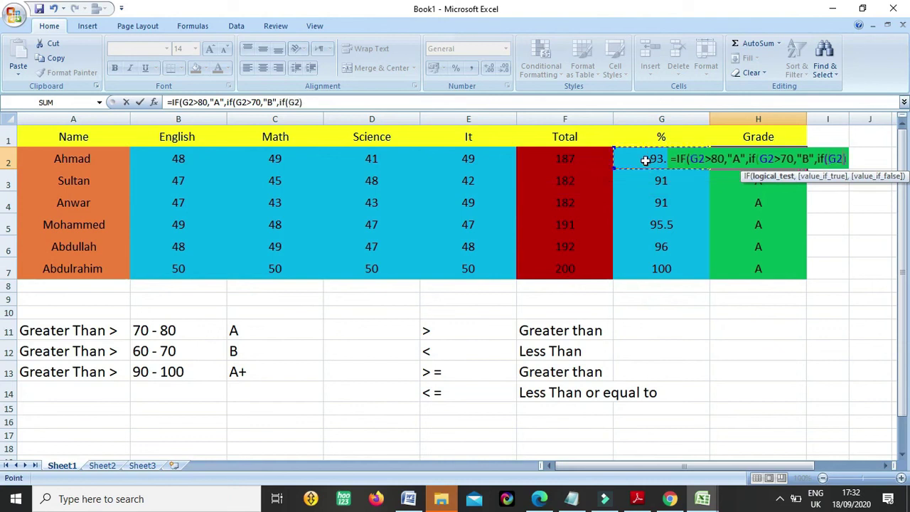
pyautogui.write('>')
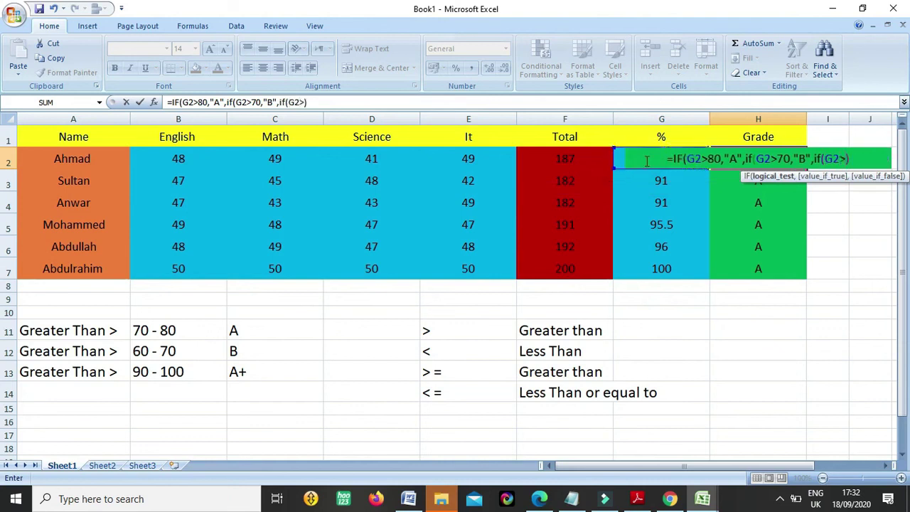
pyautogui.write('60')
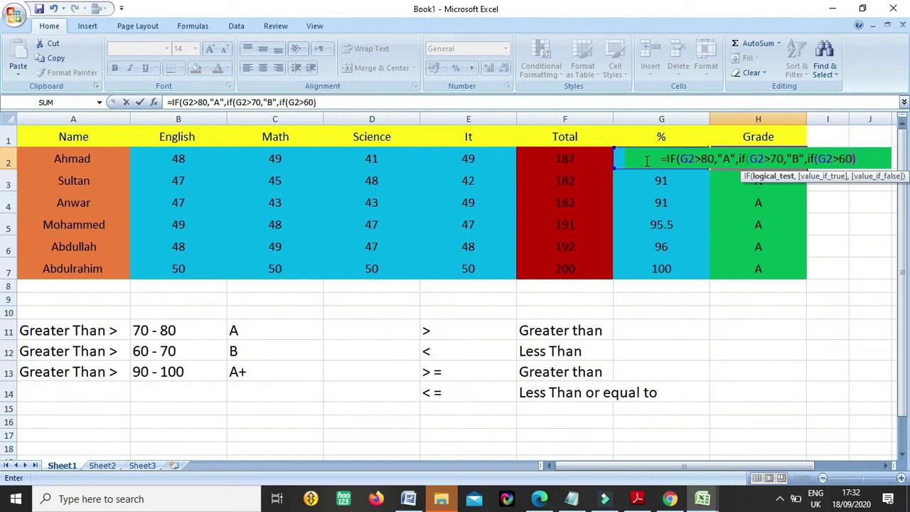
pyautogui.write(',')
pyautogui.write('"')
pyautogui.write('C")')
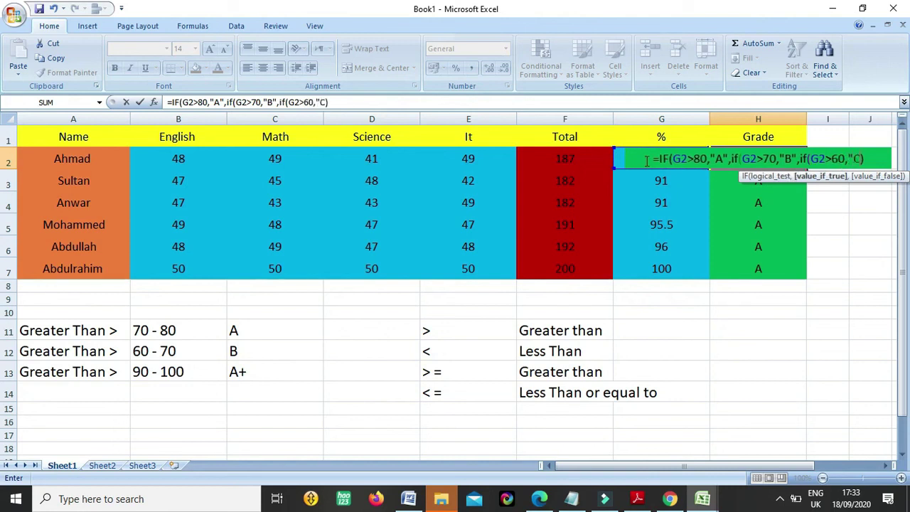
pyautogui.press('Return')
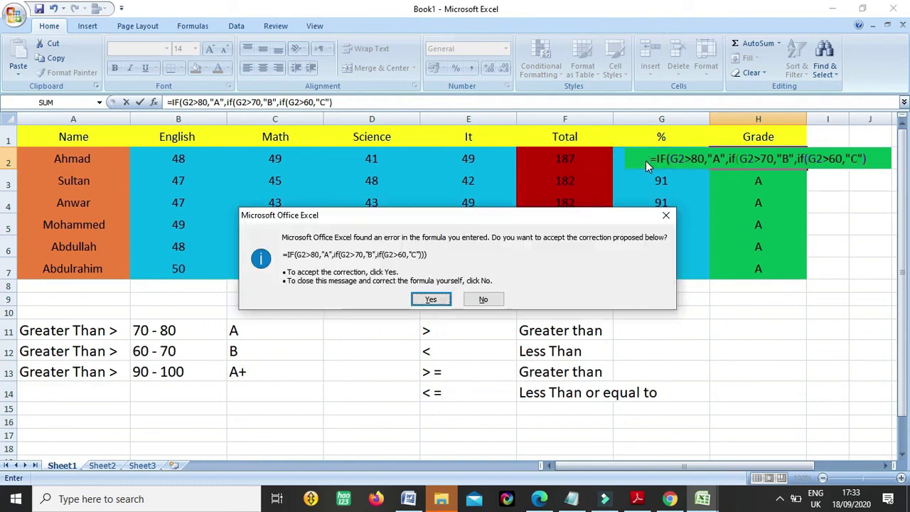
pyautogui.press('Return')
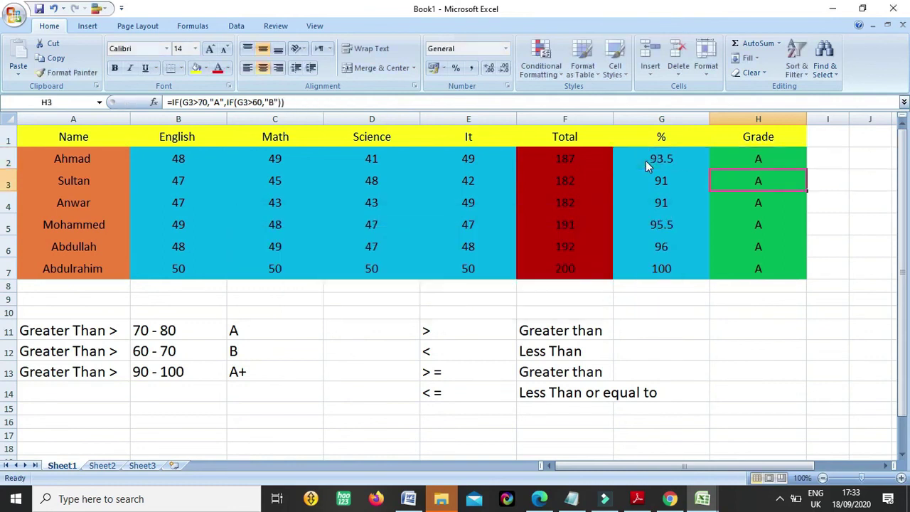
# Fill the three-level H2 grade formula down to H7 and review the percentages beside the grades
pyautogui.click(789, 156)
pyautogui.moveTo(808, 169); pyautogui.dragTo(794, 270)
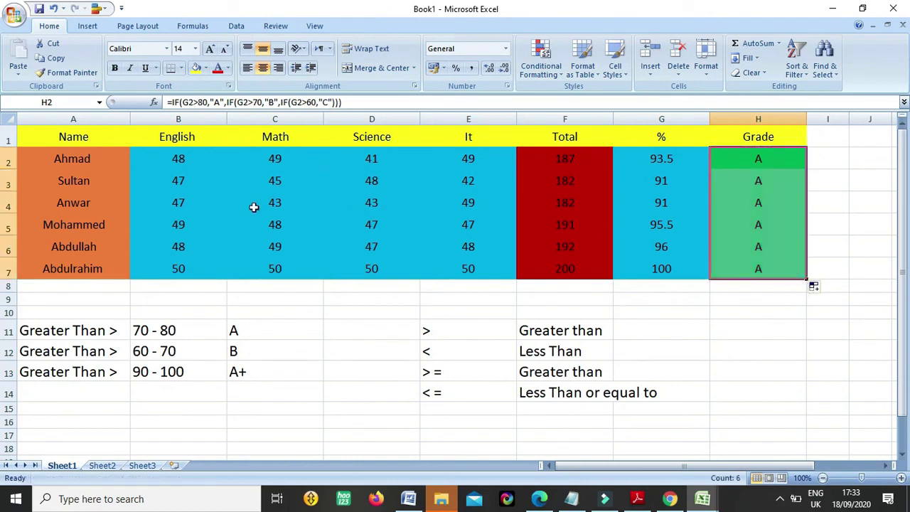
pyautogui.click(249, 205)
pyautogui.click(680, 163)
pyautogui.moveTo(681, 190); pyautogui.dragTo(671, 263)
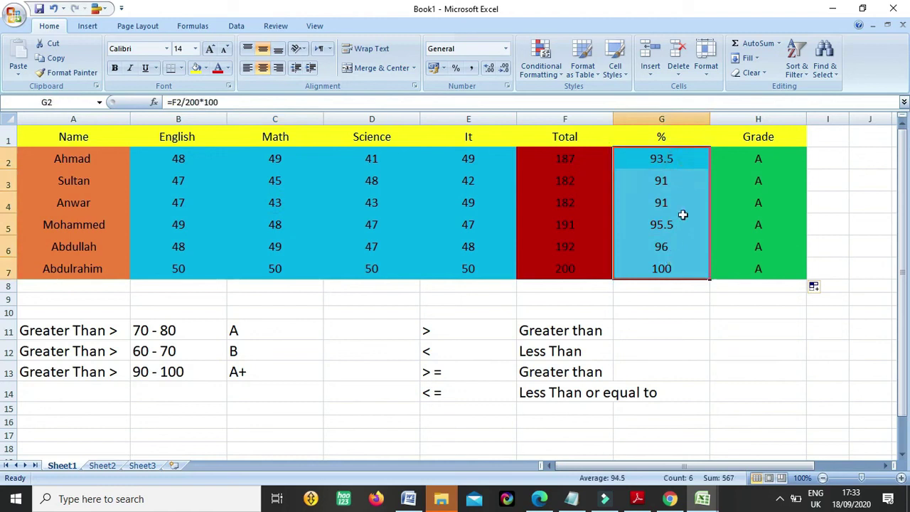
pyautogui.click(683, 184)
pyautogui.click(755, 161)
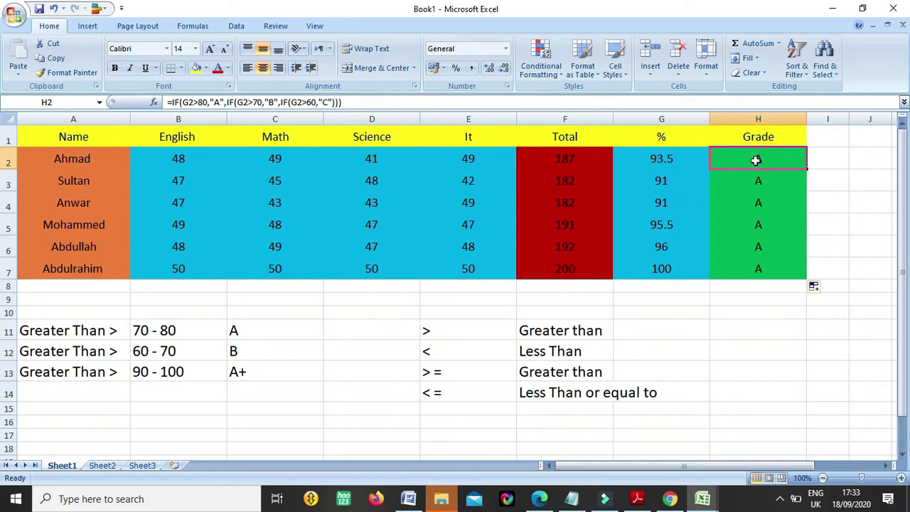
# Change the English mark in B2 to 20 and check the row's percentage and grade
pyautogui.click(221, 160)
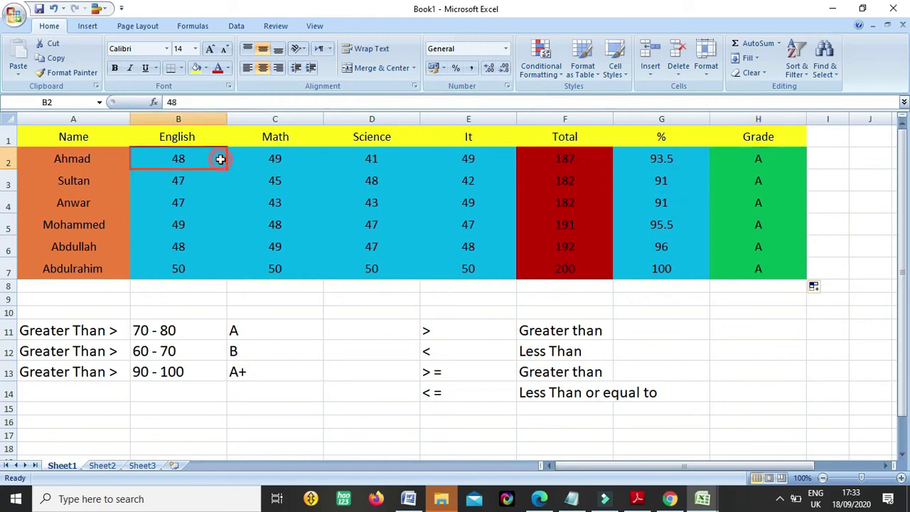
pyautogui.write('20')
pyautogui.press('Tab')
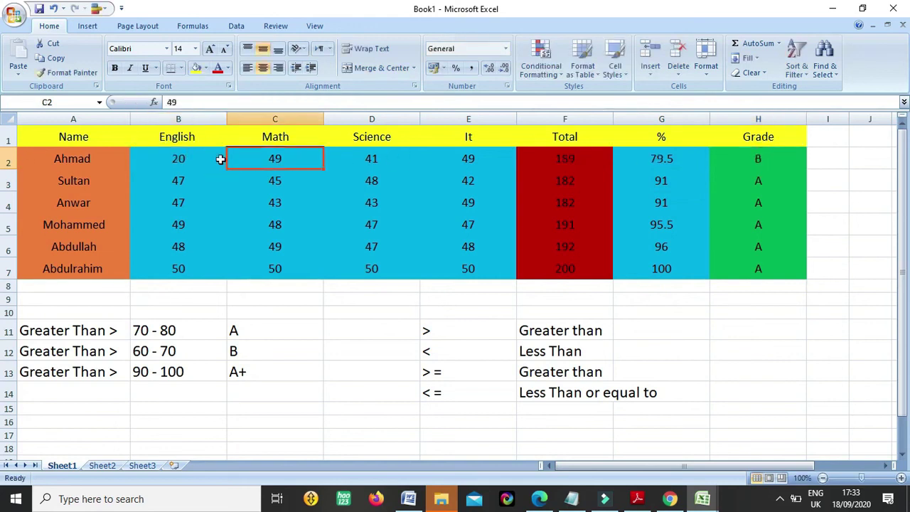
pyautogui.press('Right')
pyautogui.press('Right')
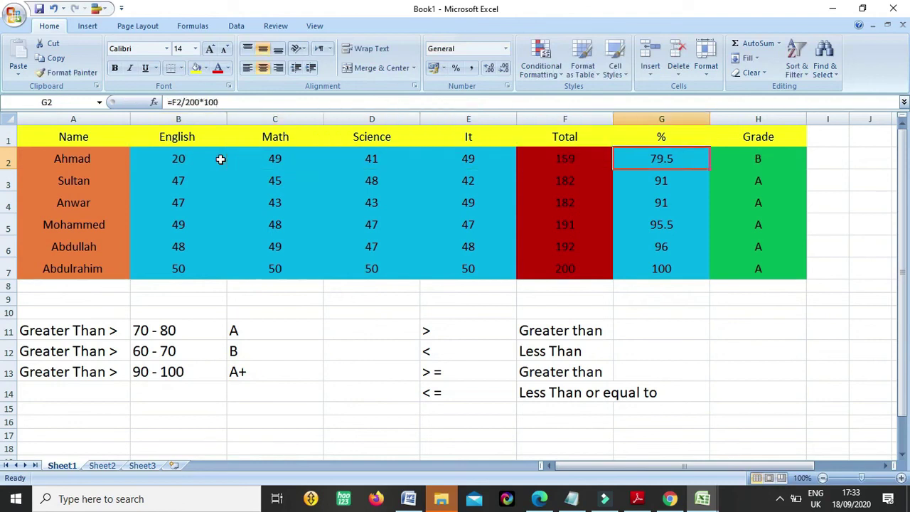
pyautogui.press('Right')
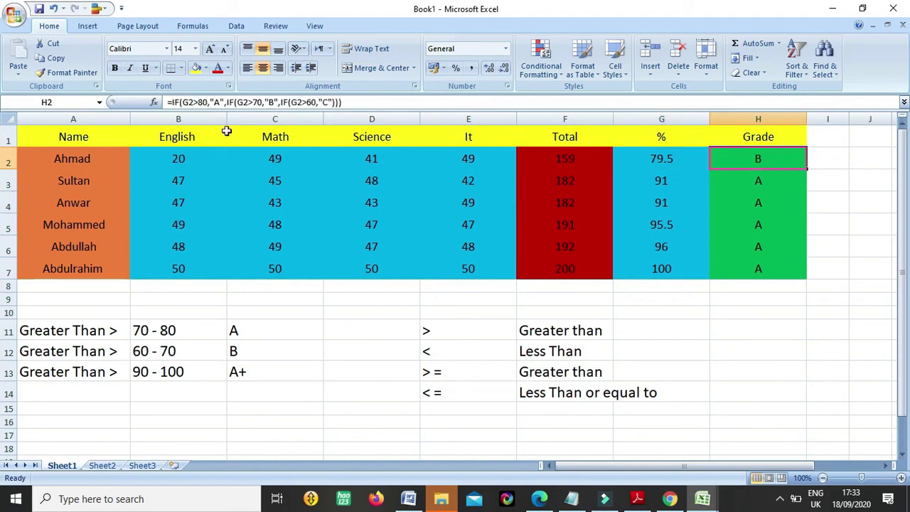
# Review the G2>80 and G2>70 conditions in the H2 formula, then refill it down to H7
pyautogui.moveTo(207, 102); pyautogui.dragTo(342, 101)
pyautogui.moveTo(150, 100); pyautogui.dragTo(156, 97)
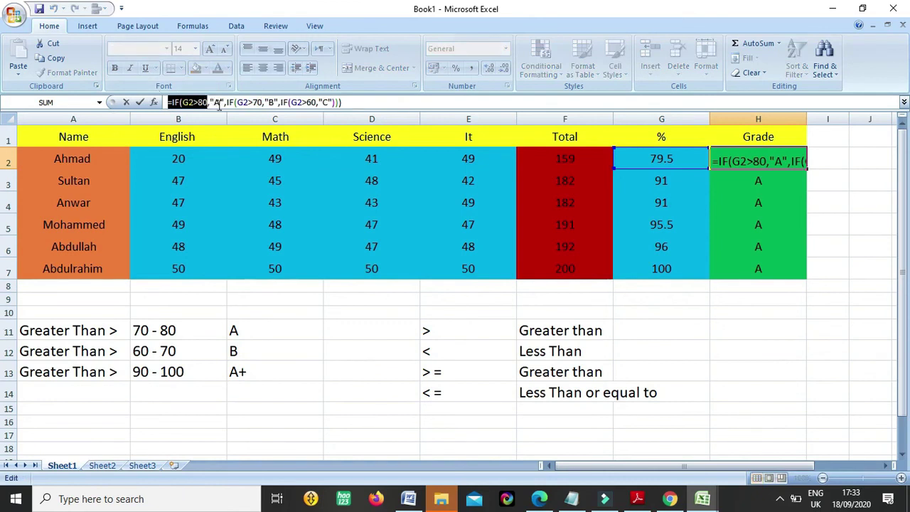
pyautogui.moveTo(229, 101); pyautogui.dragTo(264, 101)
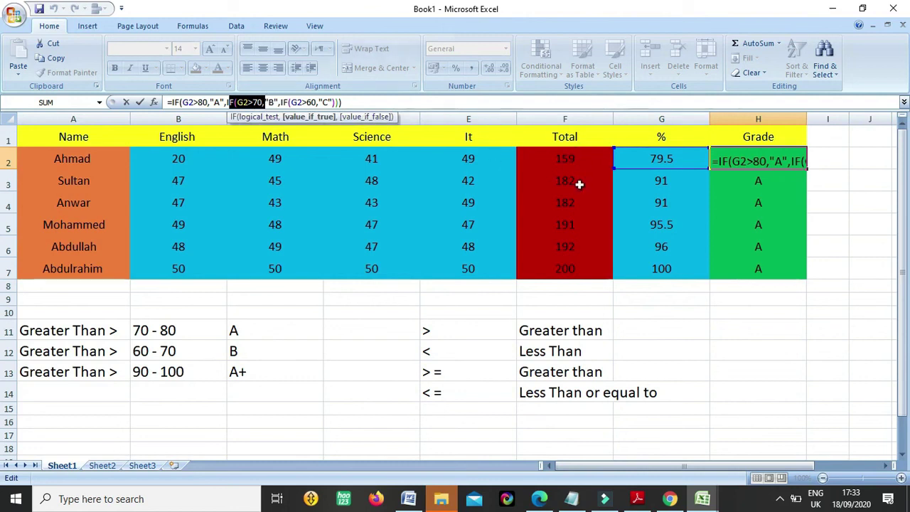
pyautogui.press('Escape')
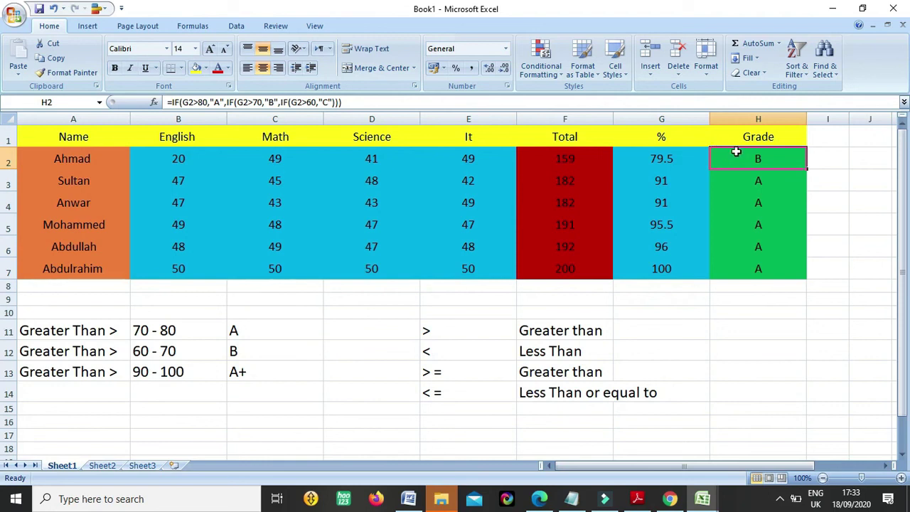
pyautogui.moveTo(808, 170); pyautogui.dragTo(750, 259)
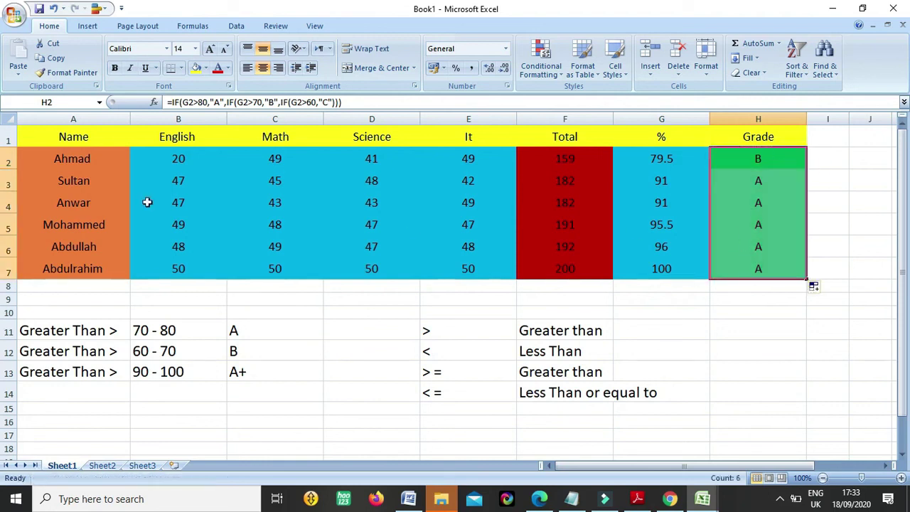
# Set both the English mark in B5 and the Math mark in C5 to 20
pyautogui.click(178, 183)
pyautogui.click(203, 217)
pyautogui.write('20')
pyautogui.press('Return')
pyautogui.press('Right')
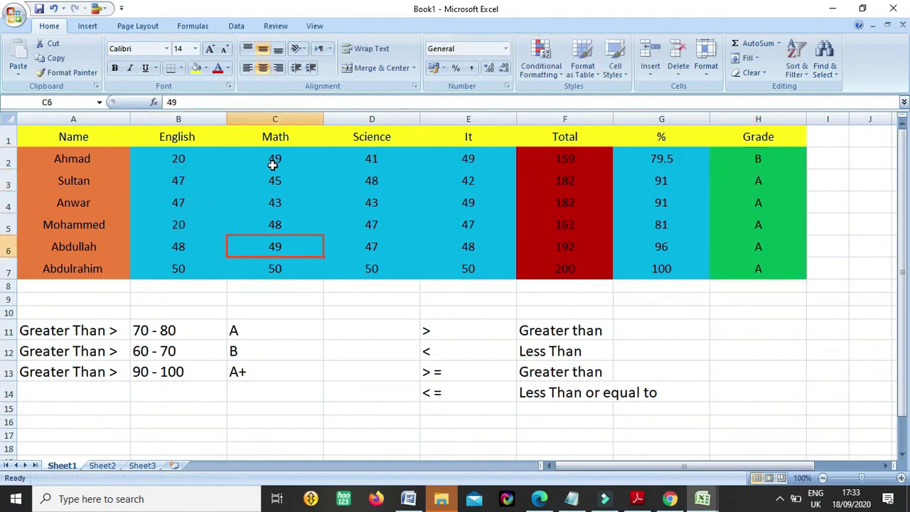
pyautogui.press('Up')
pyautogui.write('20')
pyautogui.press('Right')
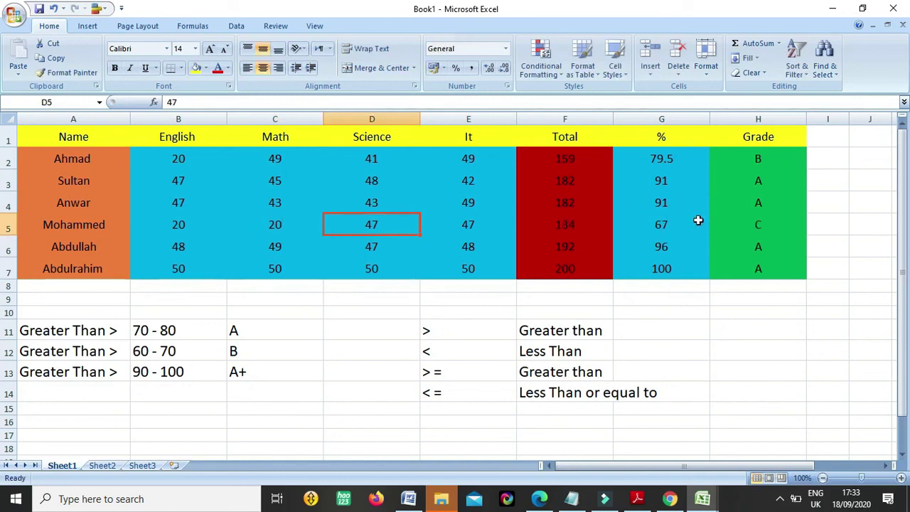
# Examine the row 5 percentage and the nested IF formula in H5, leaving the formula unedited
pyautogui.click(749, 217)
pyautogui.click(689, 227)
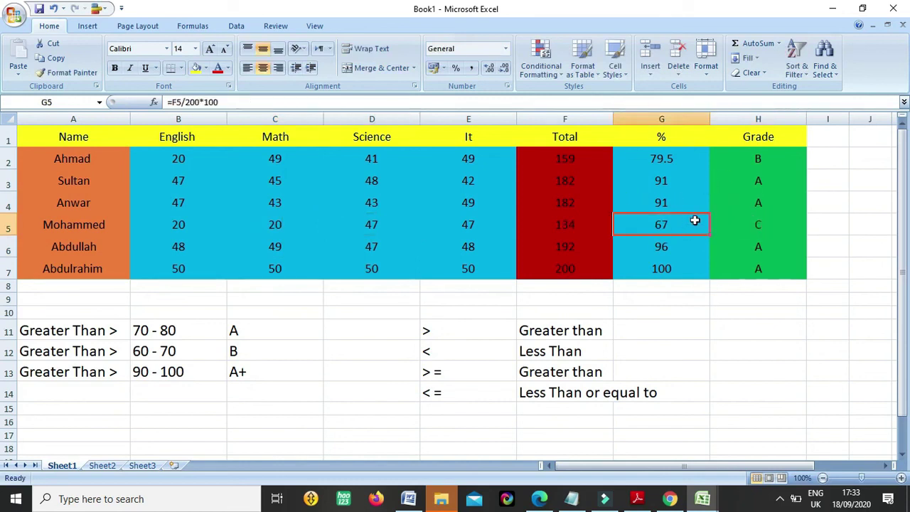
pyautogui.doubleClick(732, 218)
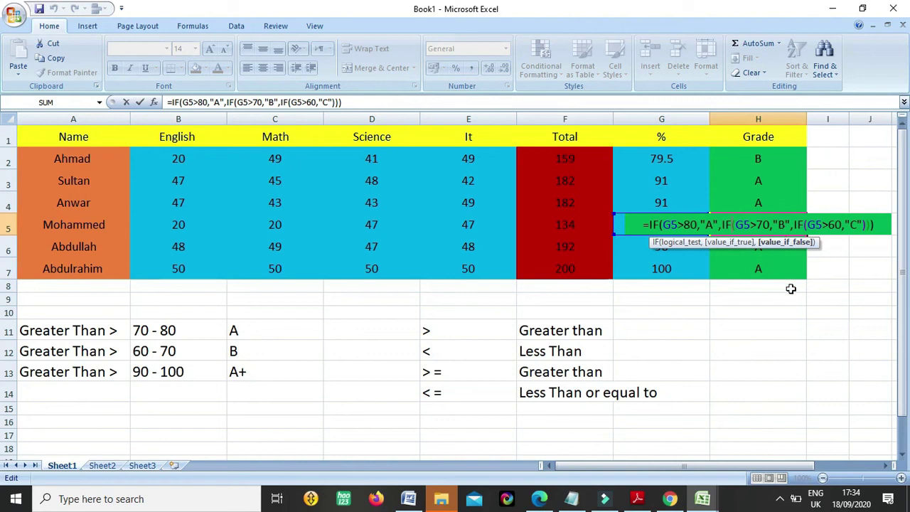
pyautogui.moveTo(714, 224); pyautogui.dragTo(621, 223)
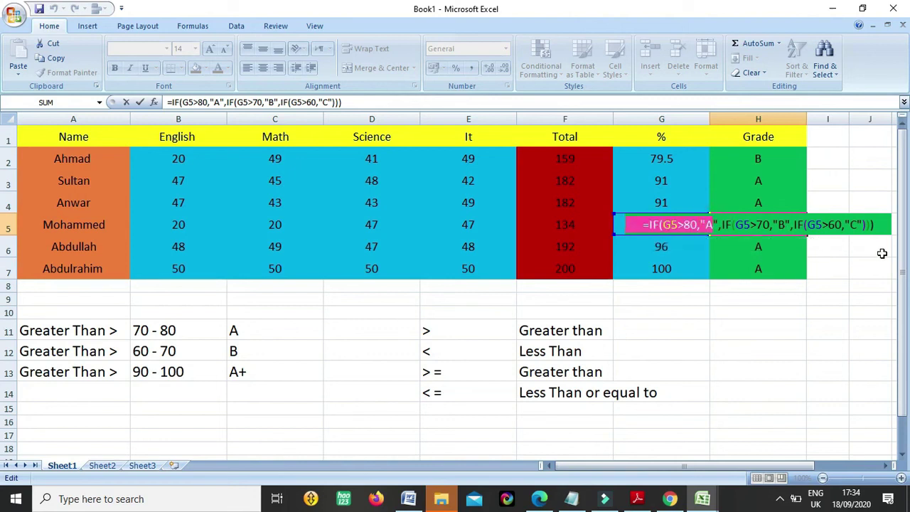
pyautogui.write('=')
pyautogui.click(780, 184)
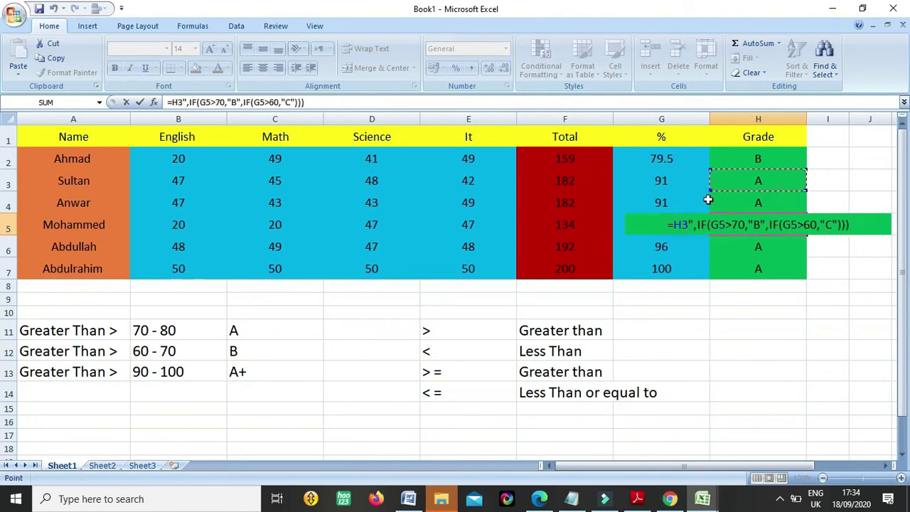
pyautogui.press('Escape')
pyautogui.click(755, 161)
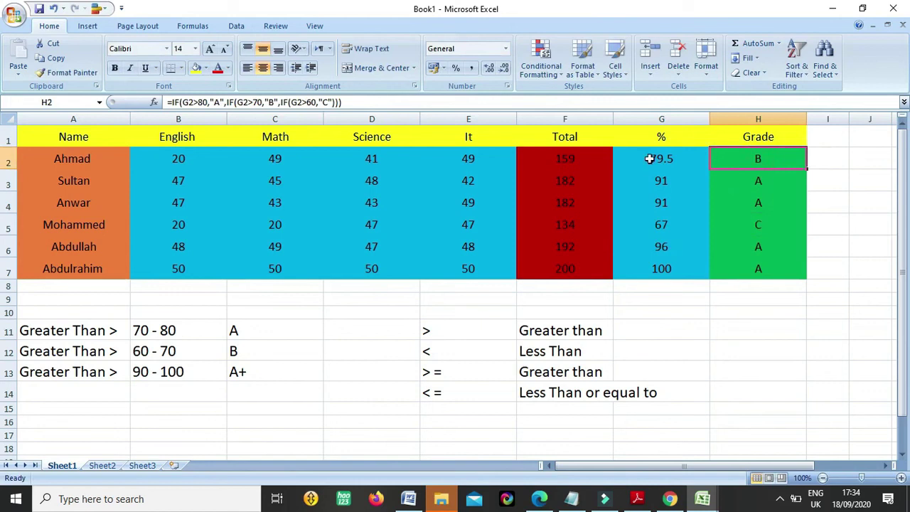
# Set the Science mark in D2 to 41.5
pyautogui.click(390, 161)
pyautogui.write('41.5')
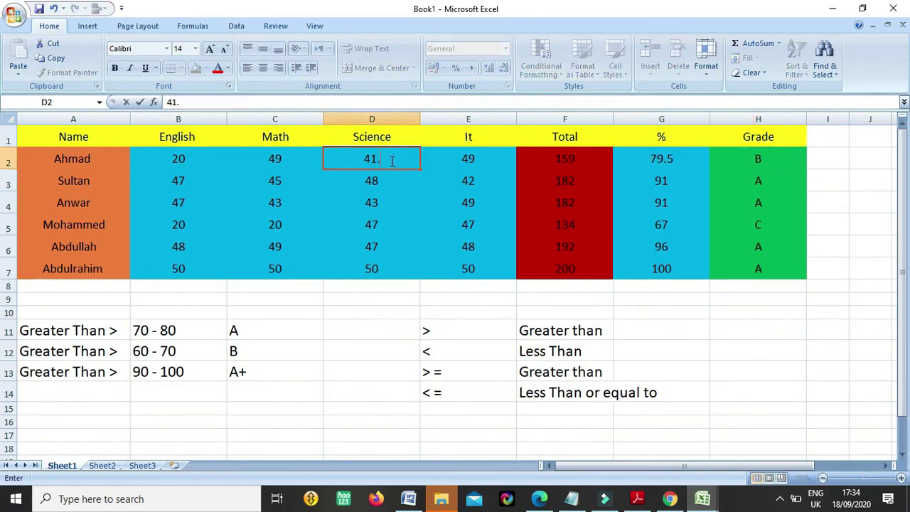
pyautogui.press('Return')
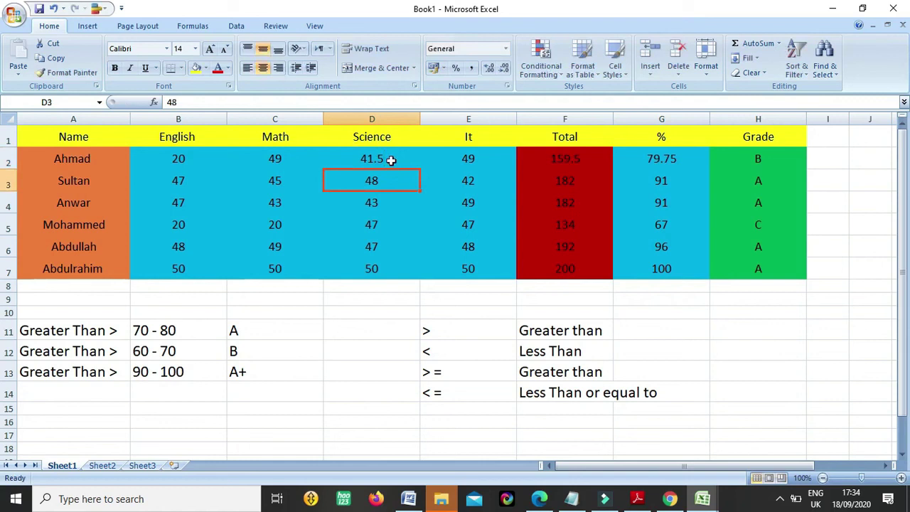
pyautogui.click(390, 161)
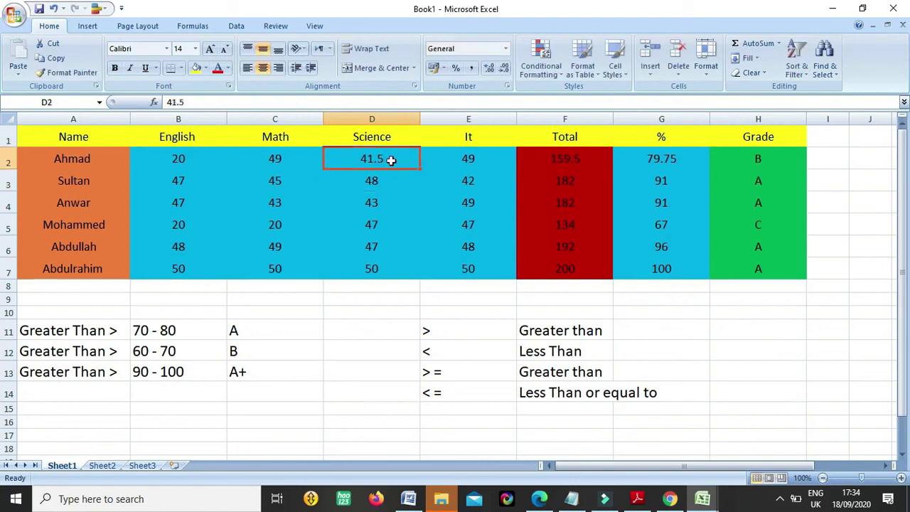
pyautogui.write('41.5')
pyautogui.press('Return')
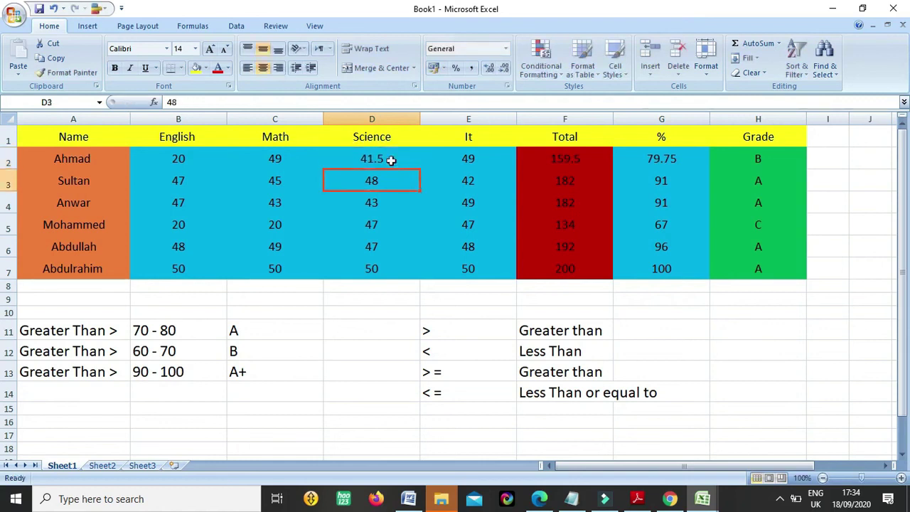
# Set the Science mark in D2 to 42 and check how the H2 formula grades the row
pyautogui.click(390, 160)
pyautogui.write('42')
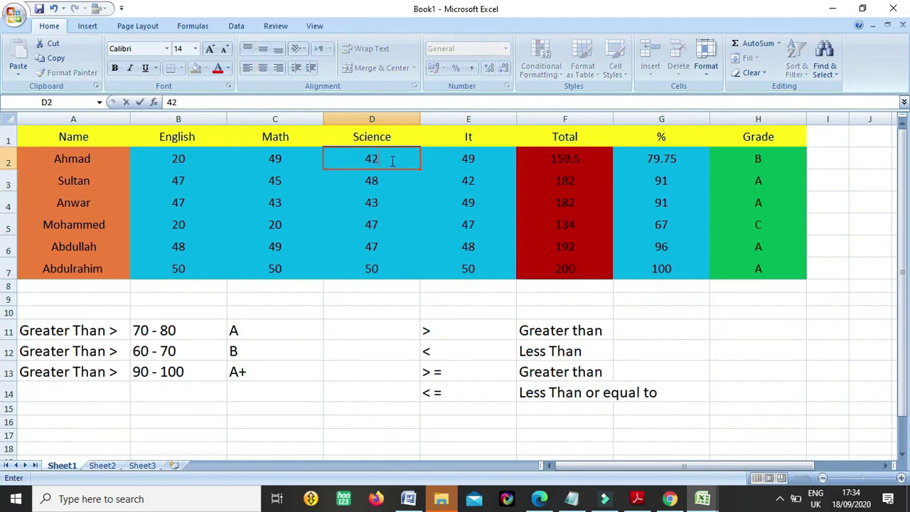
pyautogui.press('Return')
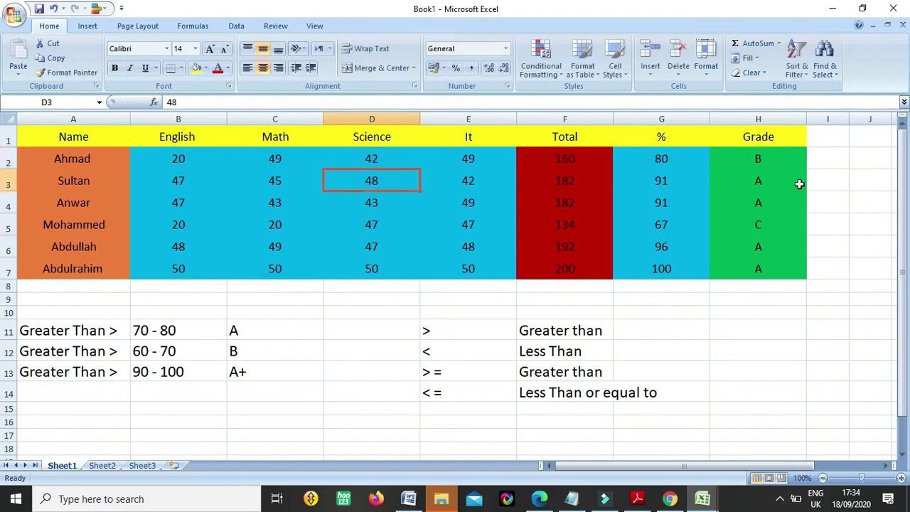
pyautogui.click(738, 158)
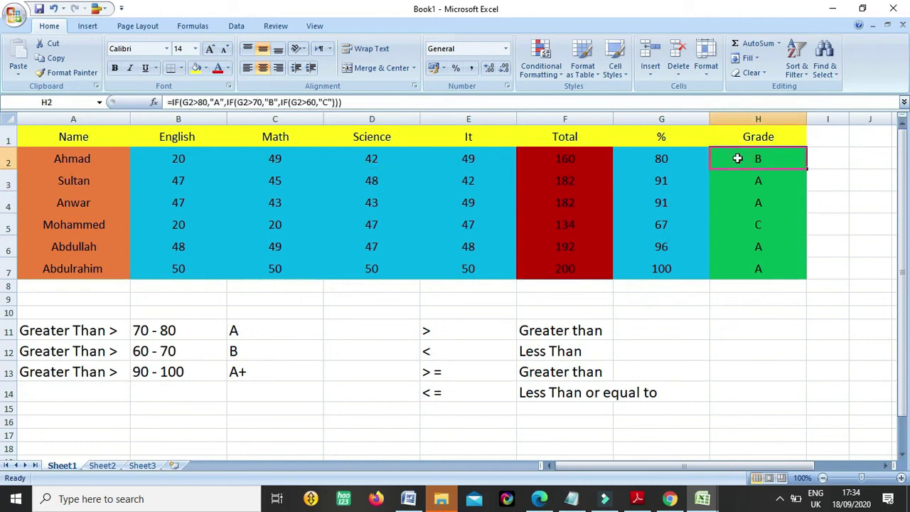
pyautogui.doubleClick(737, 157)
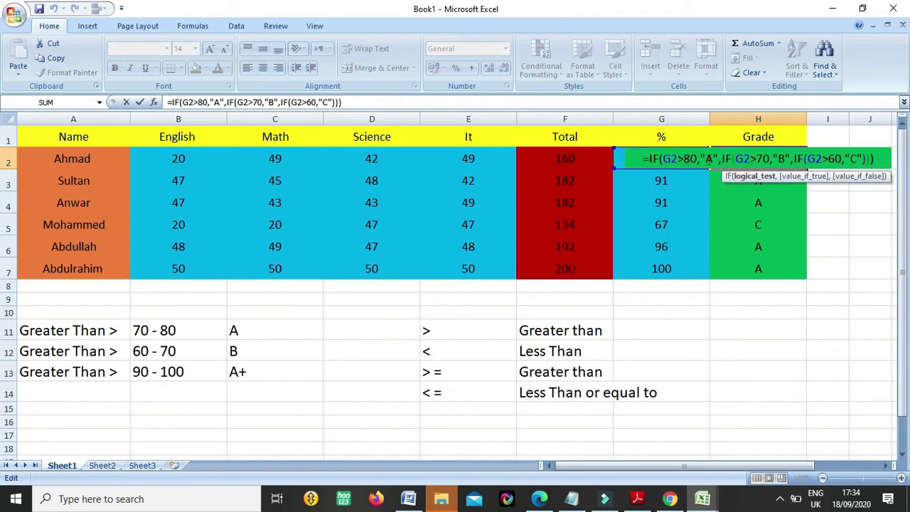
pyautogui.click(823, 269)
pyautogui.press('Escape')
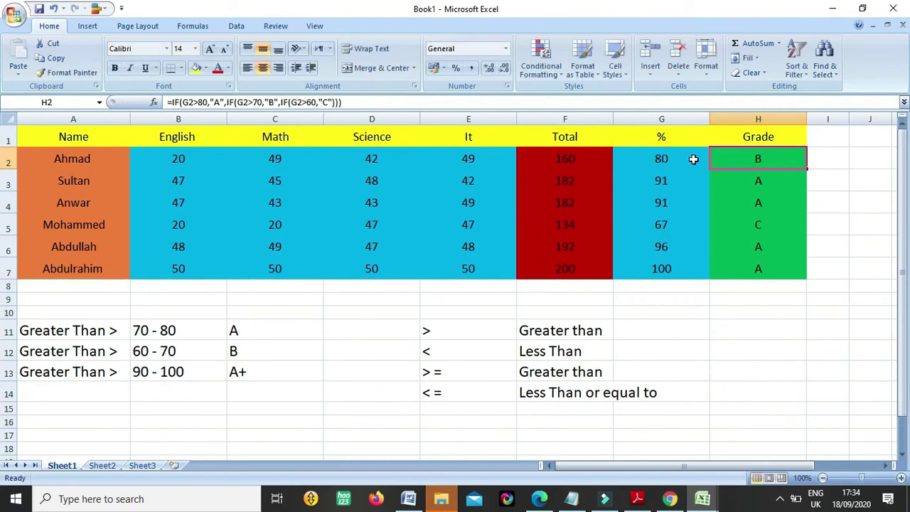
# Change the first condition of the nested IF formula in H2 to G2>=80, using the greater-than-or-equal operator listed in E13
pyautogui.doubleClick(732, 159)
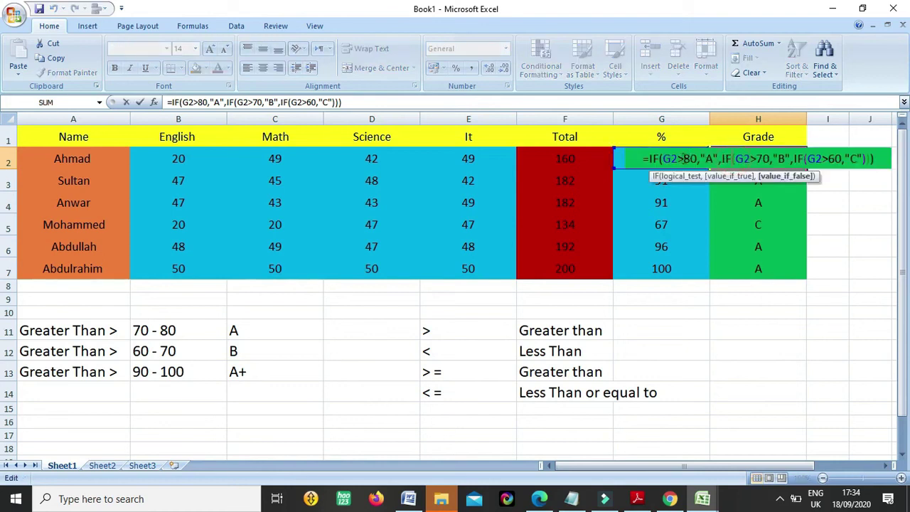
pyautogui.press('Escape')
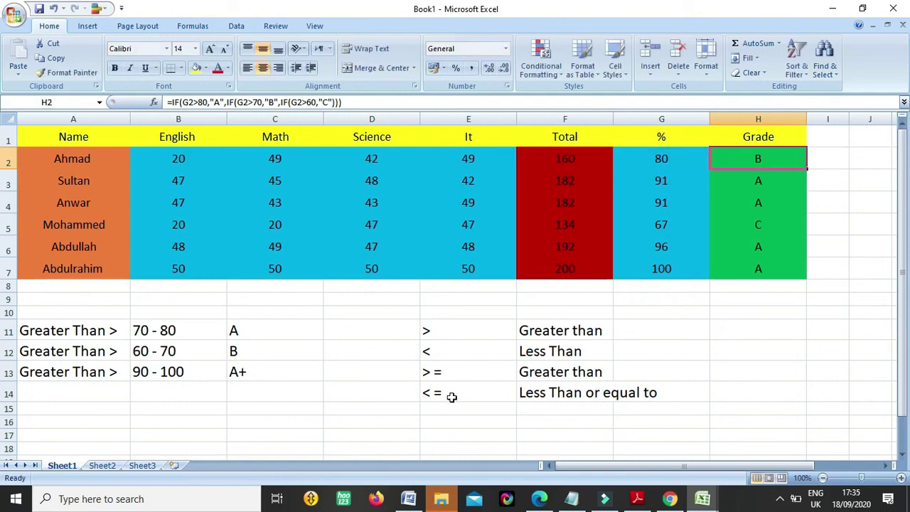
pyautogui.click(472, 366)
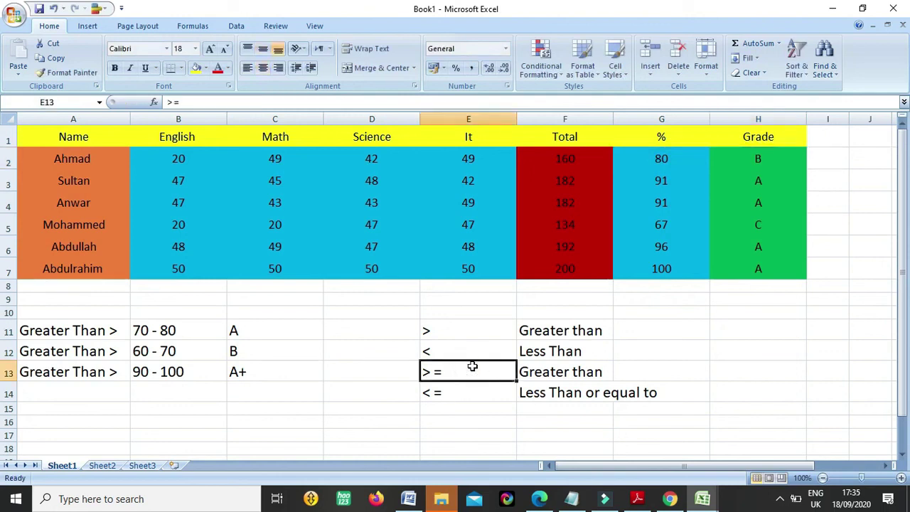
pyautogui.click(777, 162)
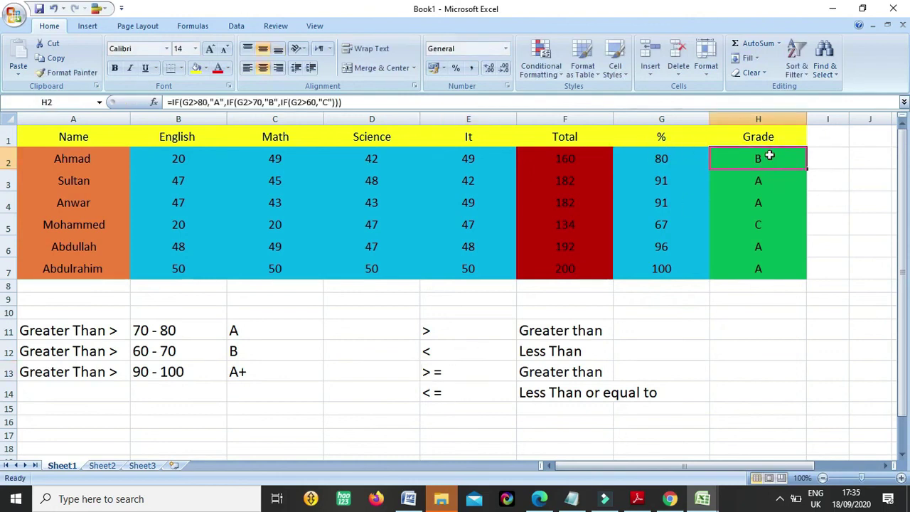
pyautogui.doubleClick(769, 155)
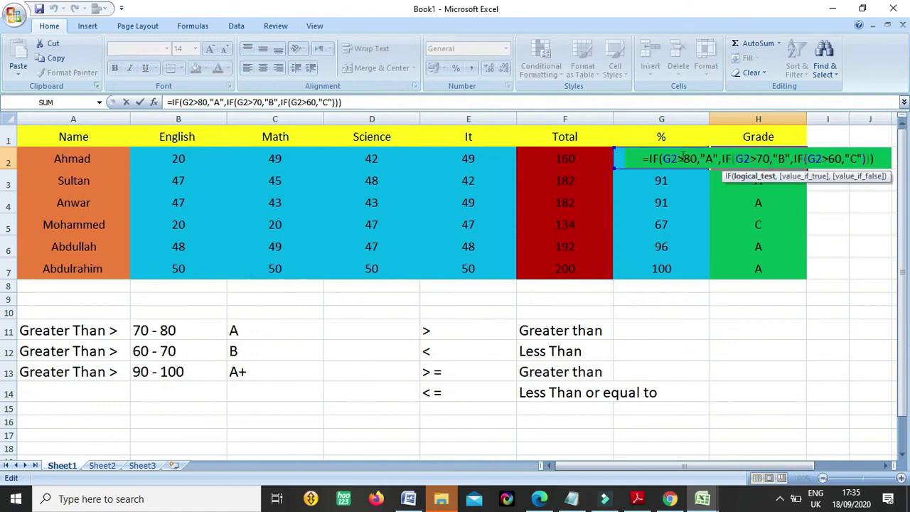
pyautogui.click(724, 181)
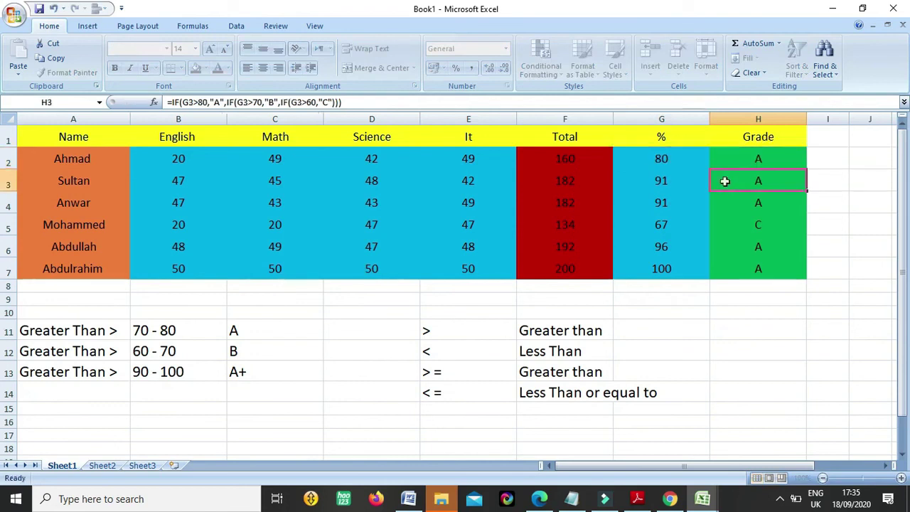
pyautogui.click(758, 155)
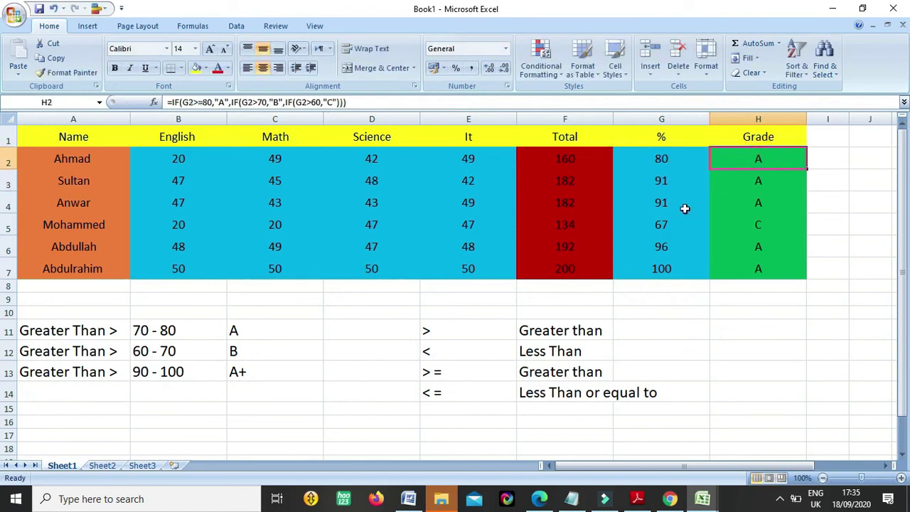
# Change the second condition of the nested IF formula in H2 to G2>=70
pyautogui.doubleClick(745, 158)
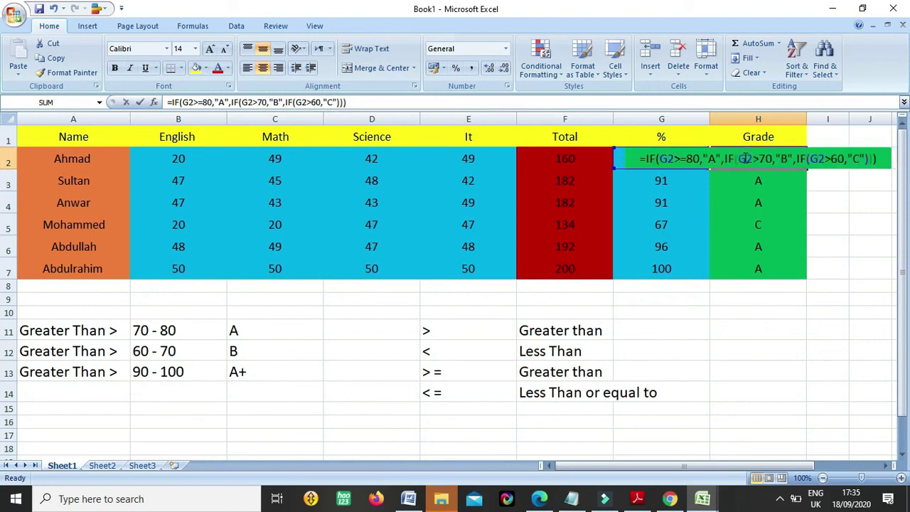
pyautogui.click(812, 200)
pyautogui.click(771, 178)
pyautogui.doubleClick(766, 162)
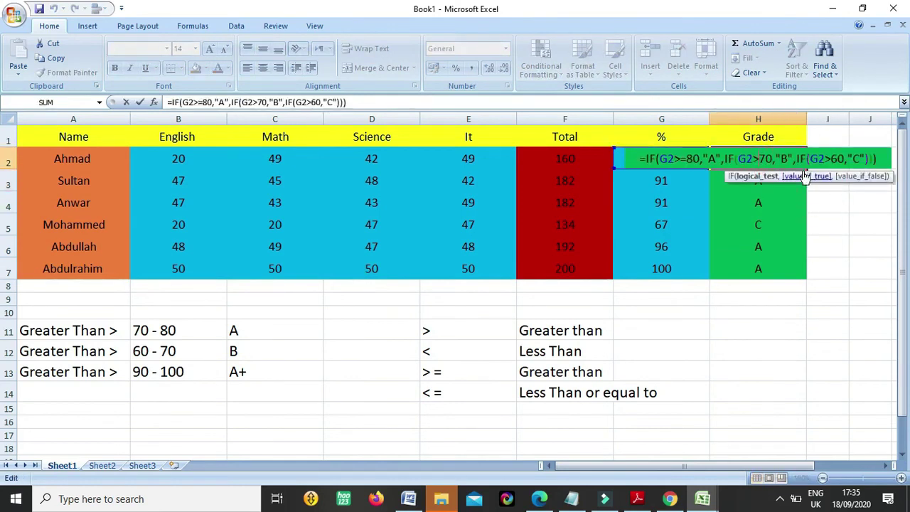
pyautogui.write('=')
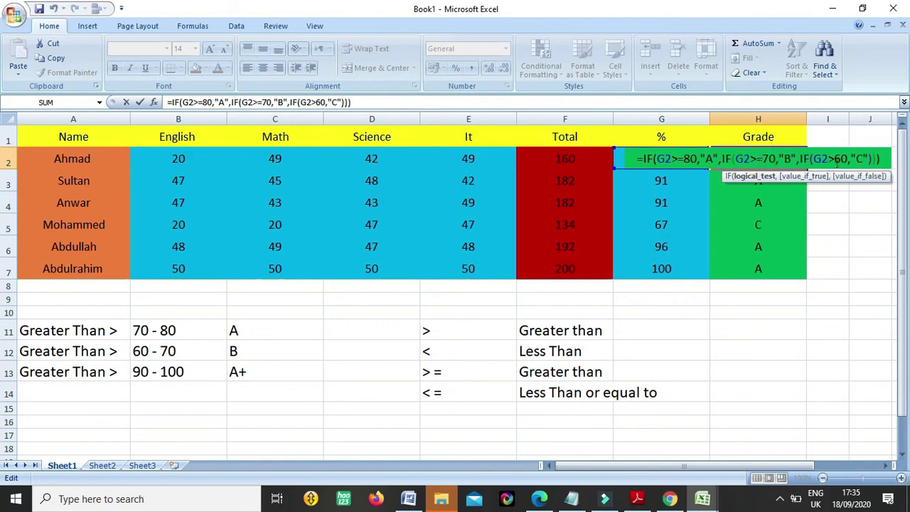